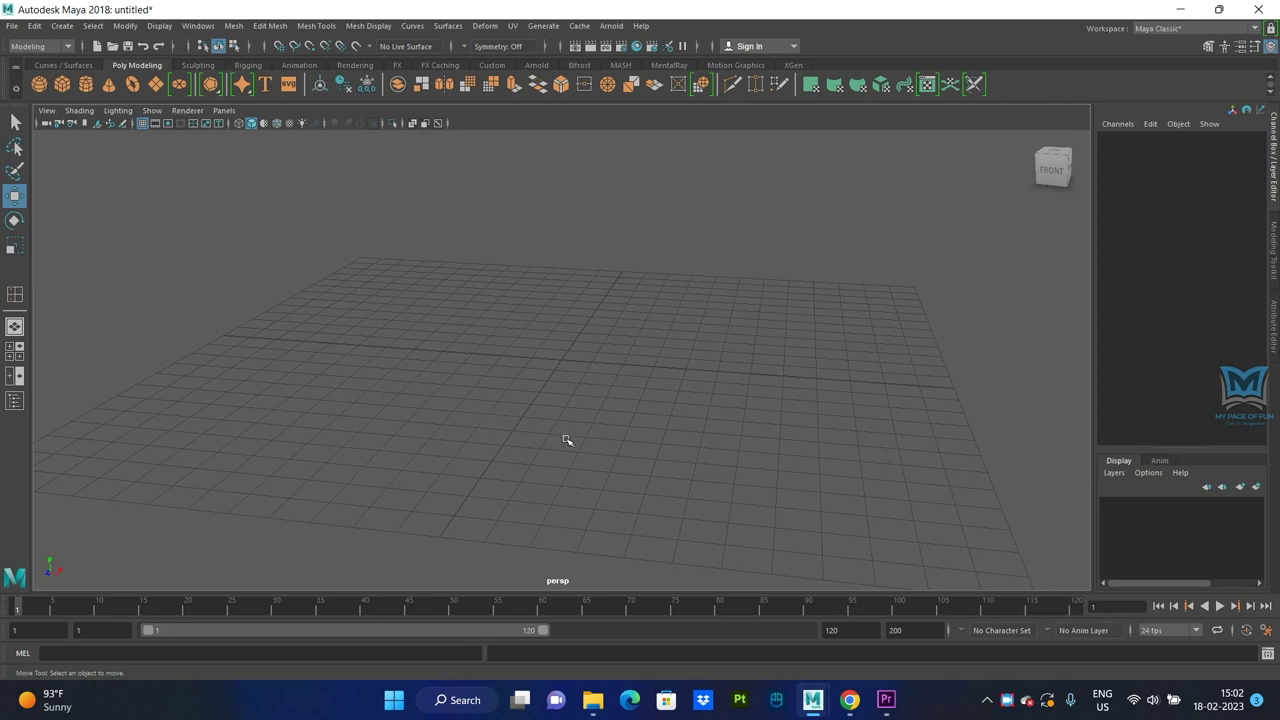
Add a polygon cube and scale it into a flat 8.163 × 0.352 × 17.208 slab.
alt+drag(500, 486, 520, 489)
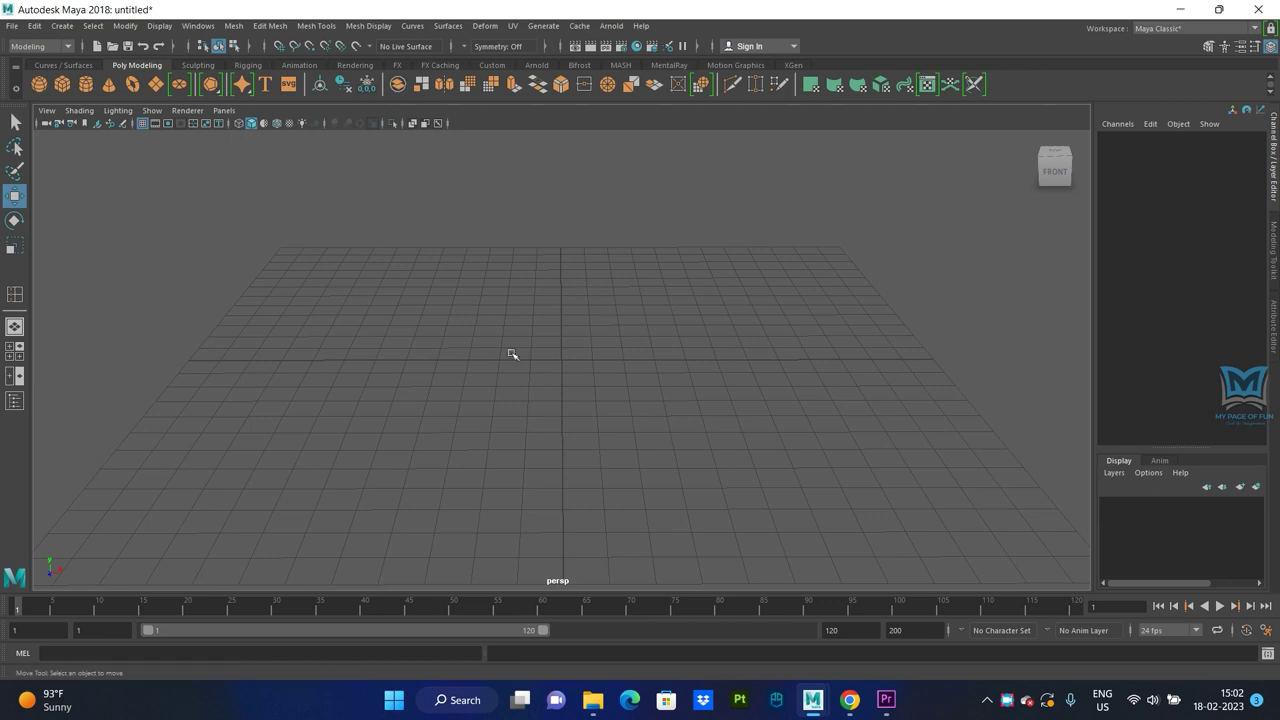
alt+drag(583, 443, 580, 443)
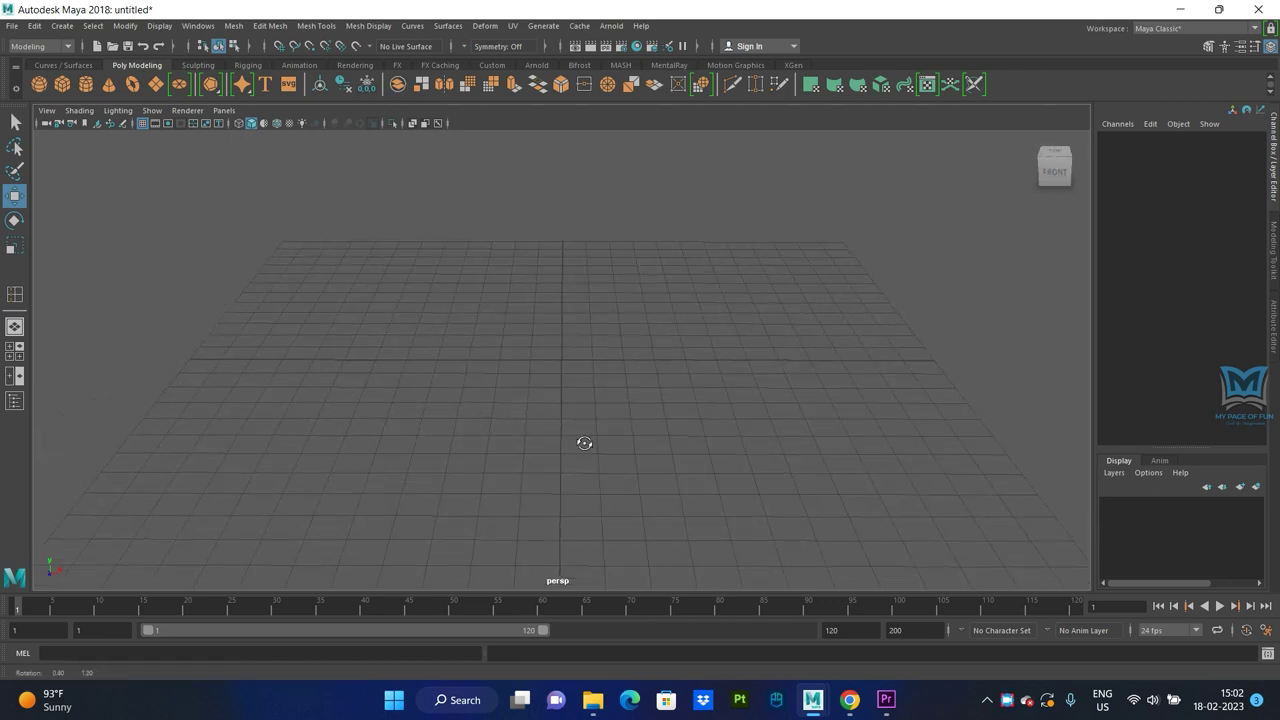
click(64, 87)
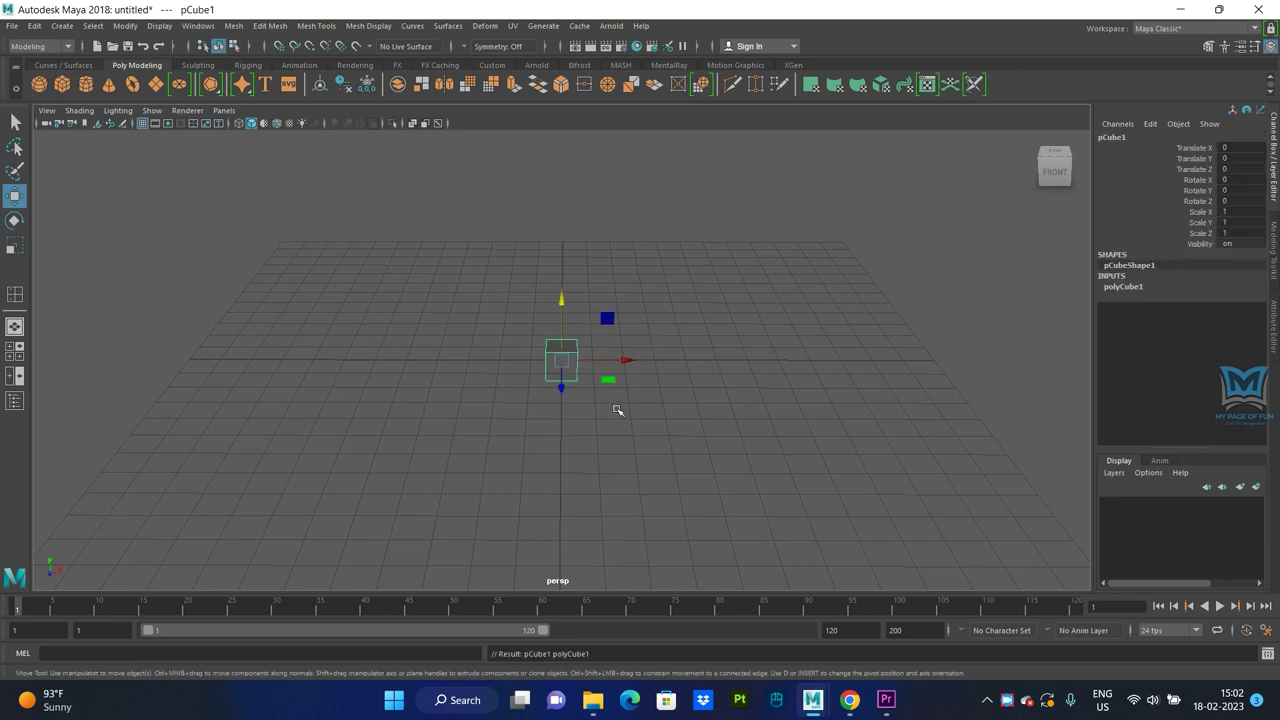
key(r)
mouse_move(624, 436)
alt+mouse_down()
mouse_move(529, 451)
mouse_move(510, 380)
mouse_move(131, 408)
mouse_move(364, 394)
alt+mouse_up()
drag(497, 372, 447, 373)
mouse_move(561, 306)
mouse_down()
mouse_move(563, 350)
mouse_move(609, 409)
mouse_move(613, 374)
mouse_move(1040, 478)
mouse_move(663, 469)
mouse_up()
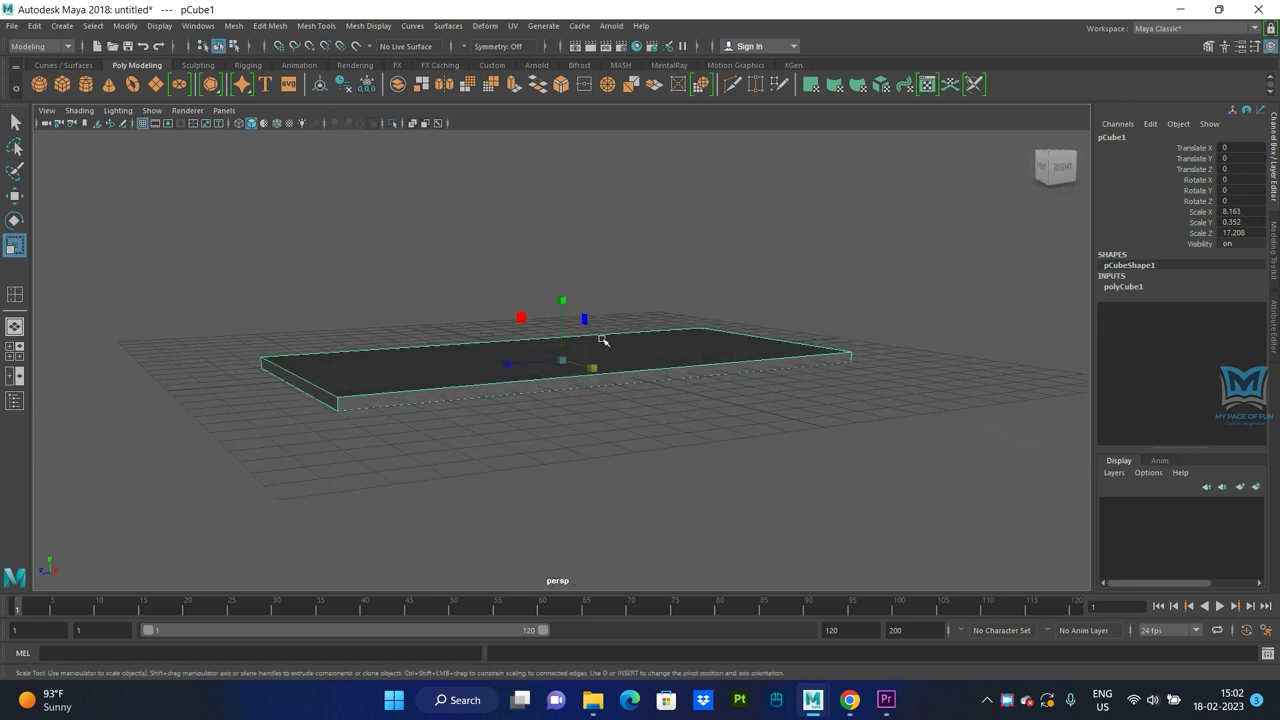
Lift the slab slightly above the grid and duplicate it.
key(w)
drag(566, 300, 563, 292)
alt+drag(578, 398, 571, 406)
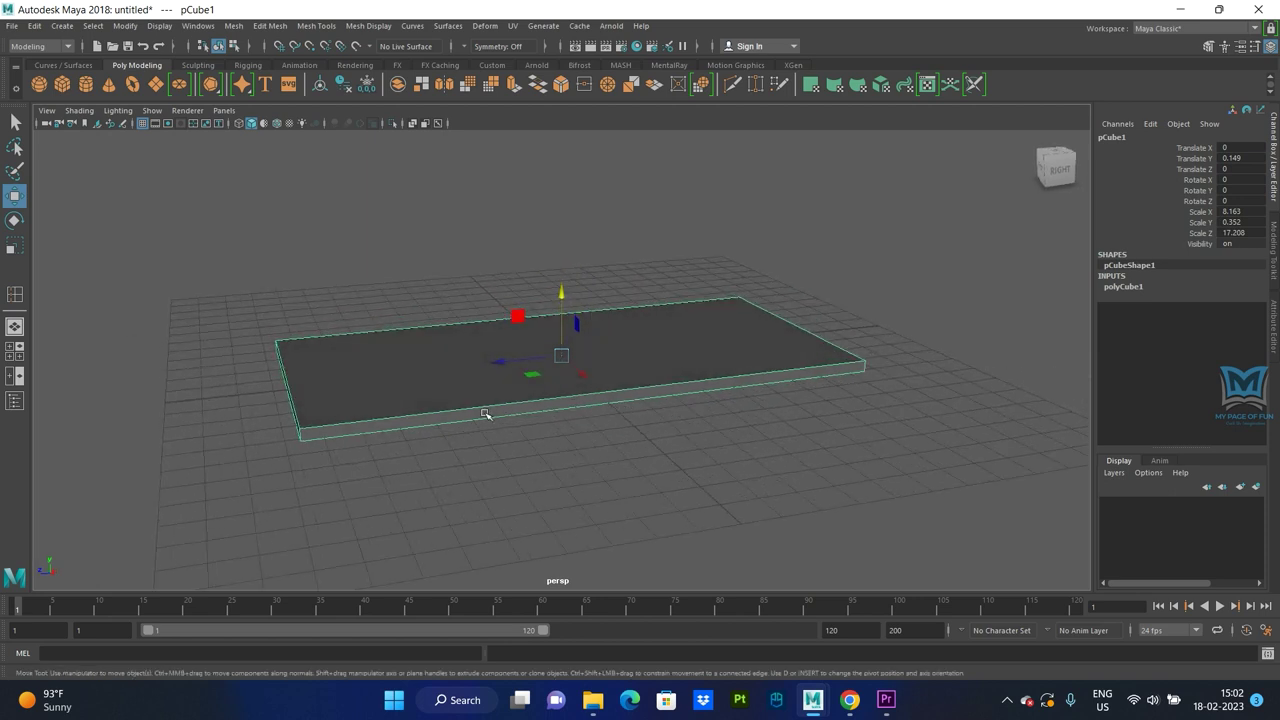
key(ctrl+d)
Raise the duplicate slab and thicken it to 1.171 in Y.
drag(563, 296, 559, 253)
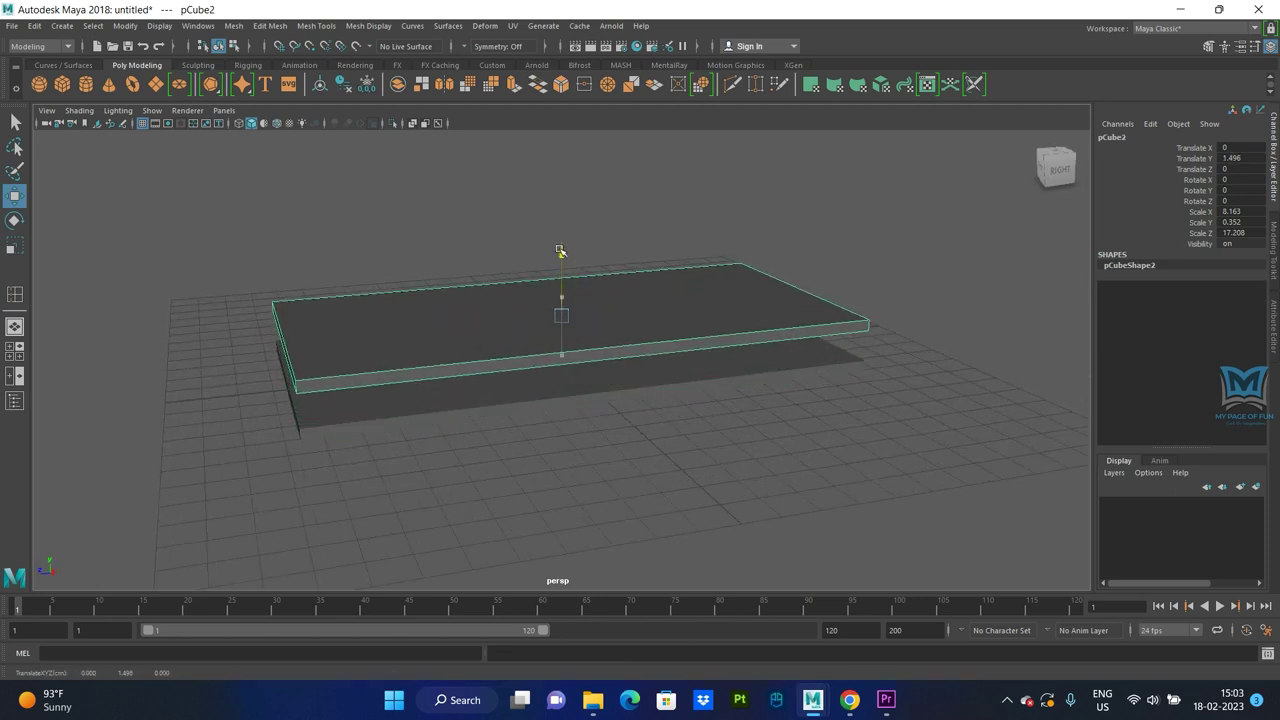
key(r)
drag(564, 262, 564, 150)
alt+drag(500, 360, 591, 357)
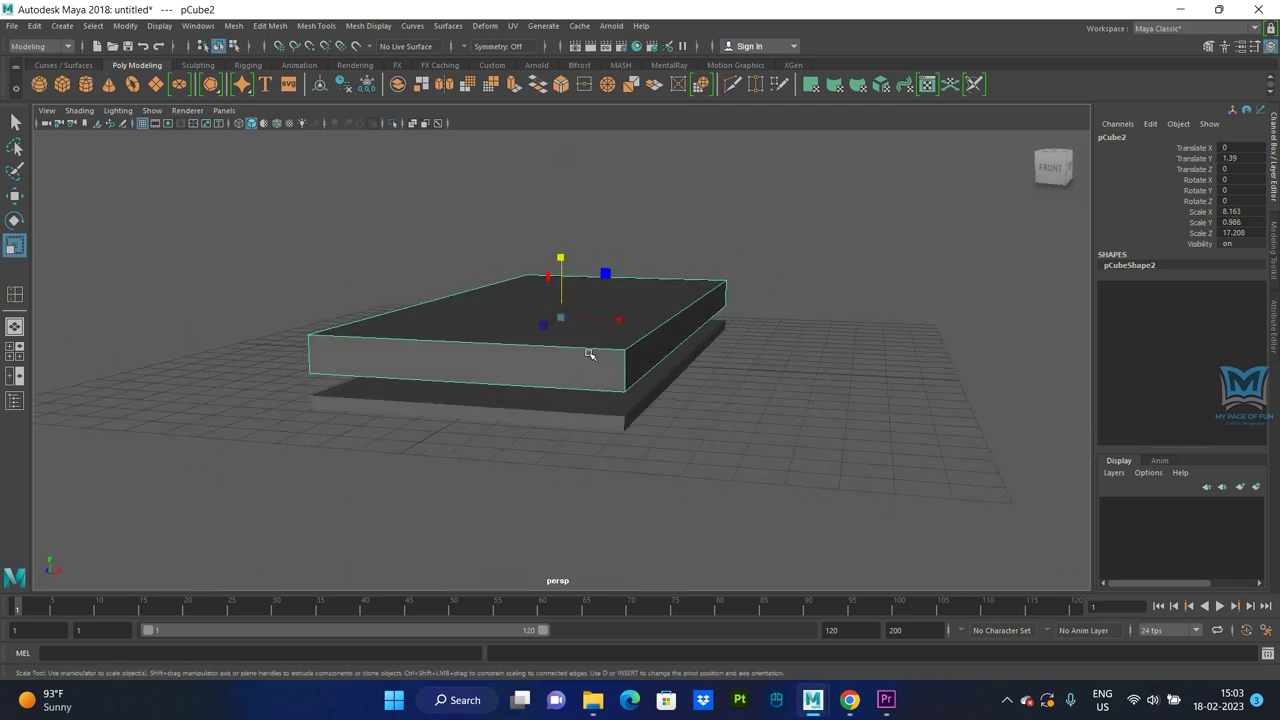
mouse_move(560, 255)
mouse_down()
mouse_move(561, 243)
mouse_move(563, 268)
mouse_up()
key(w)
alt+drag(671, 386, 676, 338)
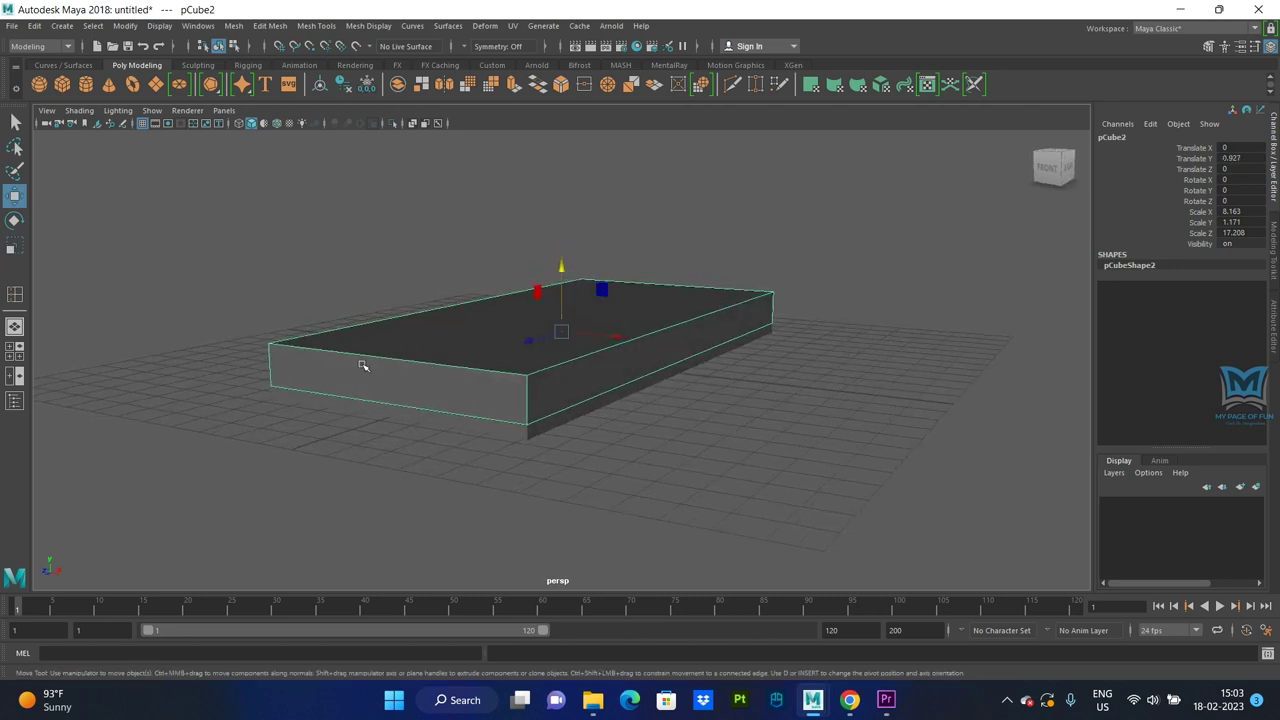
Seat the thick mattress block on the base slab at Y 1.433, then add a new cube.
click(516, 431)
click(451, 369)
shift+click(585, 401)
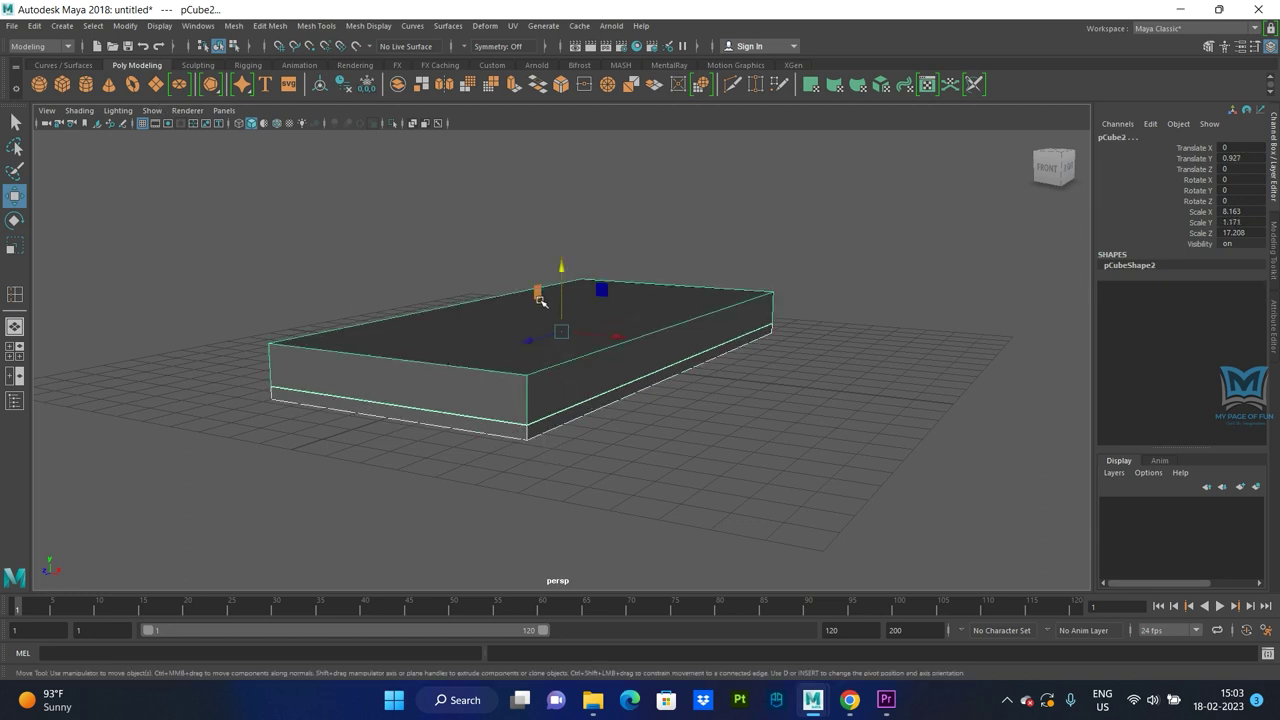
drag(561, 268, 559, 248)
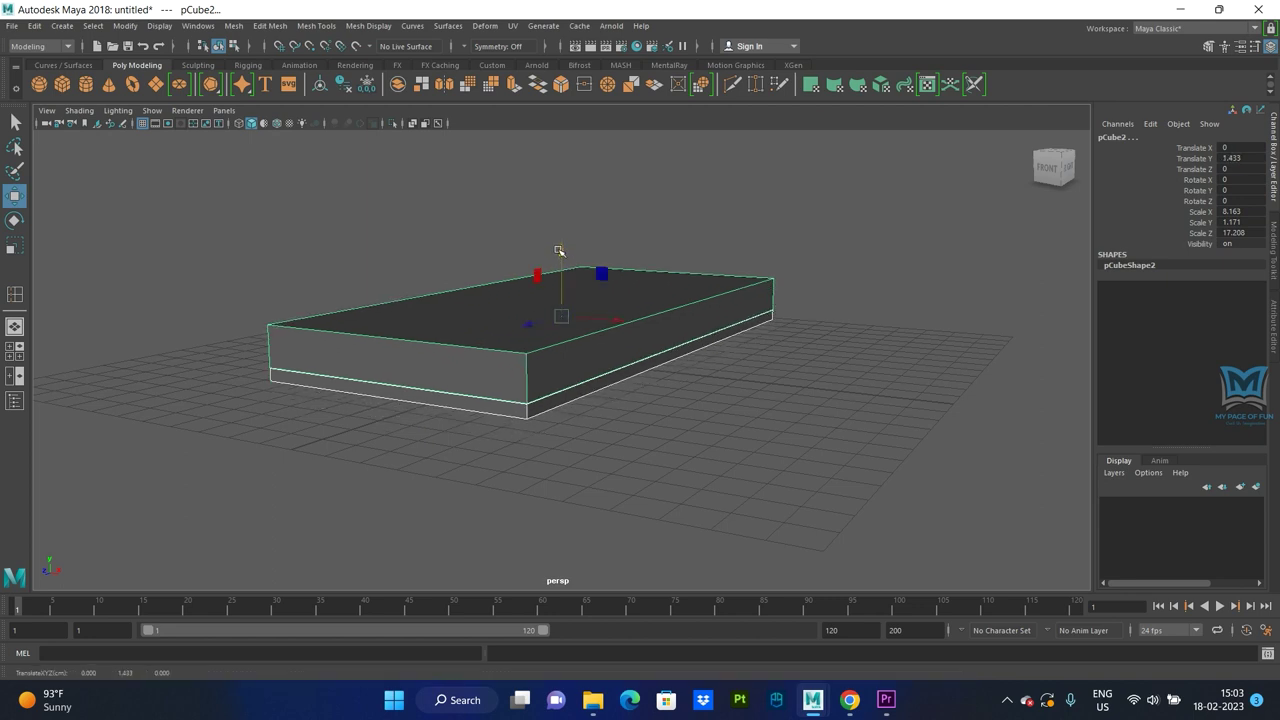
alt+drag(579, 388, 551, 394)
click(63, 85)
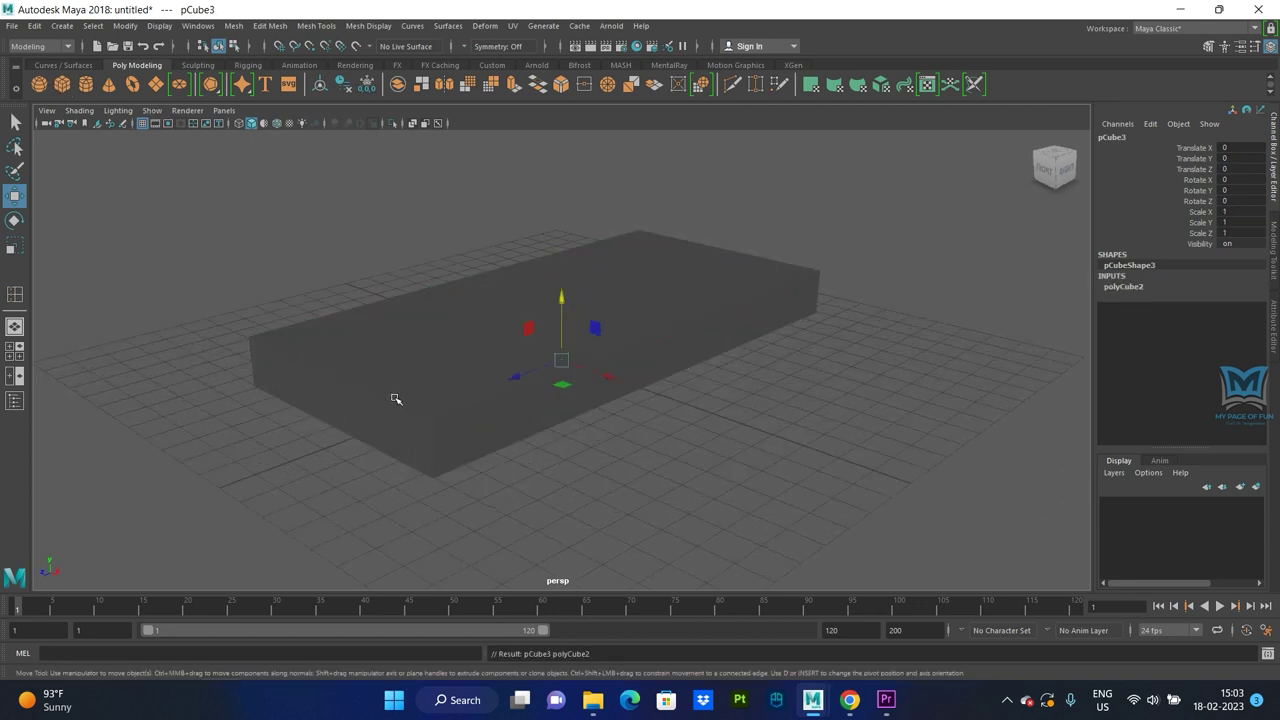
In the wireframe top view, scale the small cube to 0.425 and place it under the bed's upper-left corner.
key(space)
key(space)
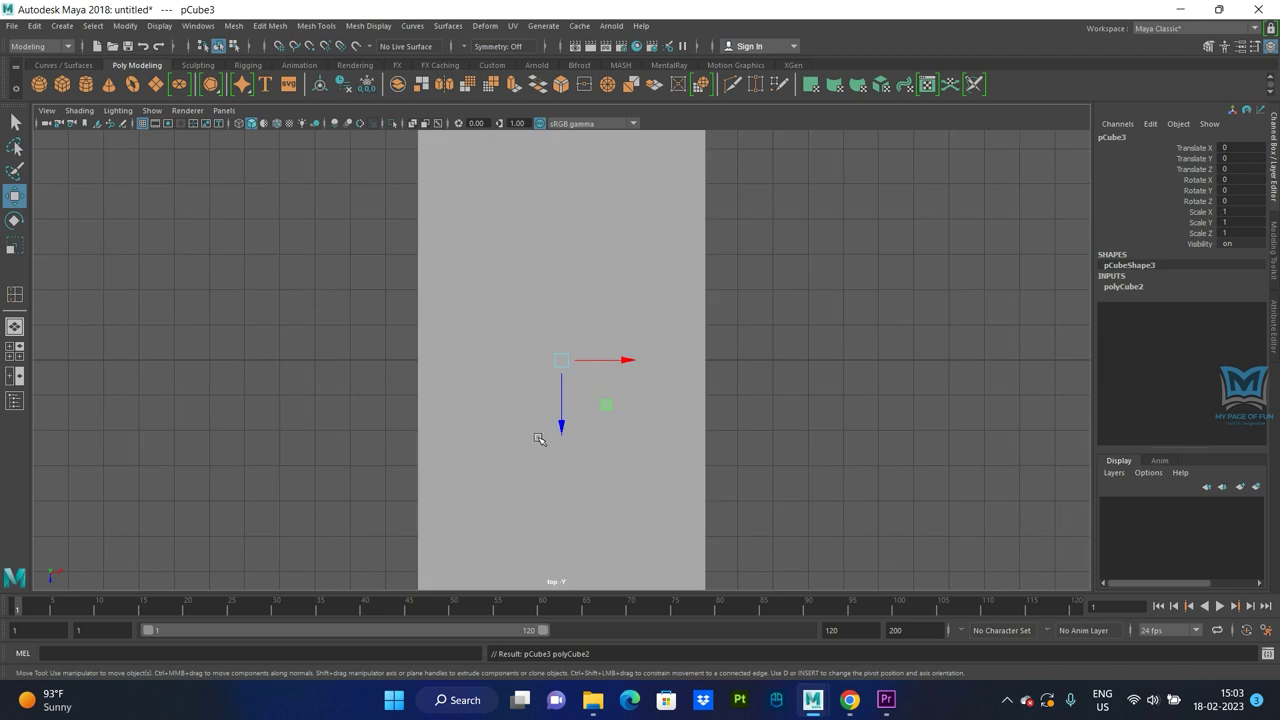
scroll(414, 298, up, 3)
key(4)
scroll(417, 271, up, 2)
scroll(500, 400, down, 1)
alt+middle_drag(560, 463, 555, 403)
mouse_move(543, 514)
mouse_down()
mouse_move(399, 183)
mouse_move(378, 182)
mouse_up()
key(r)
key(w)
drag(458, 184, 449, 184)
drag(386, 248, 387, 241)
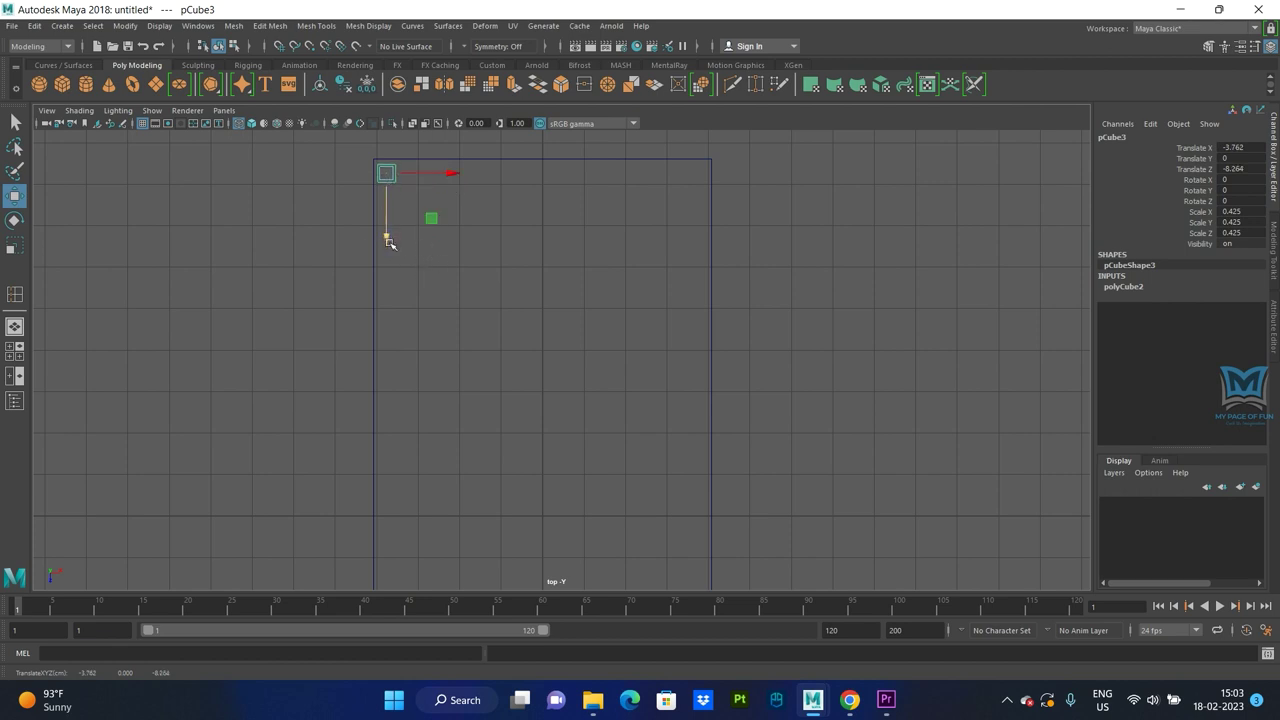
Scale the leg's bottom vertices inward to taper it.
key(space)
key(space)
mouse_move(714, 397)
alt+mouse_down()
mouse_move(751, 383)
mouse_move(822, 397)
mouse_move(240, 371)
mouse_move(180, 351)
mouse_move(534, 389)
mouse_move(441, 411)
mouse_move(433, 314)
mouse_move(449, 394)
alt+mouse_up()
mouse_move(446, 309)
right_down()
mouse_move(424, 363)
mouse_move(380, 309)
right_up()
drag(382, 356, 500, 374)
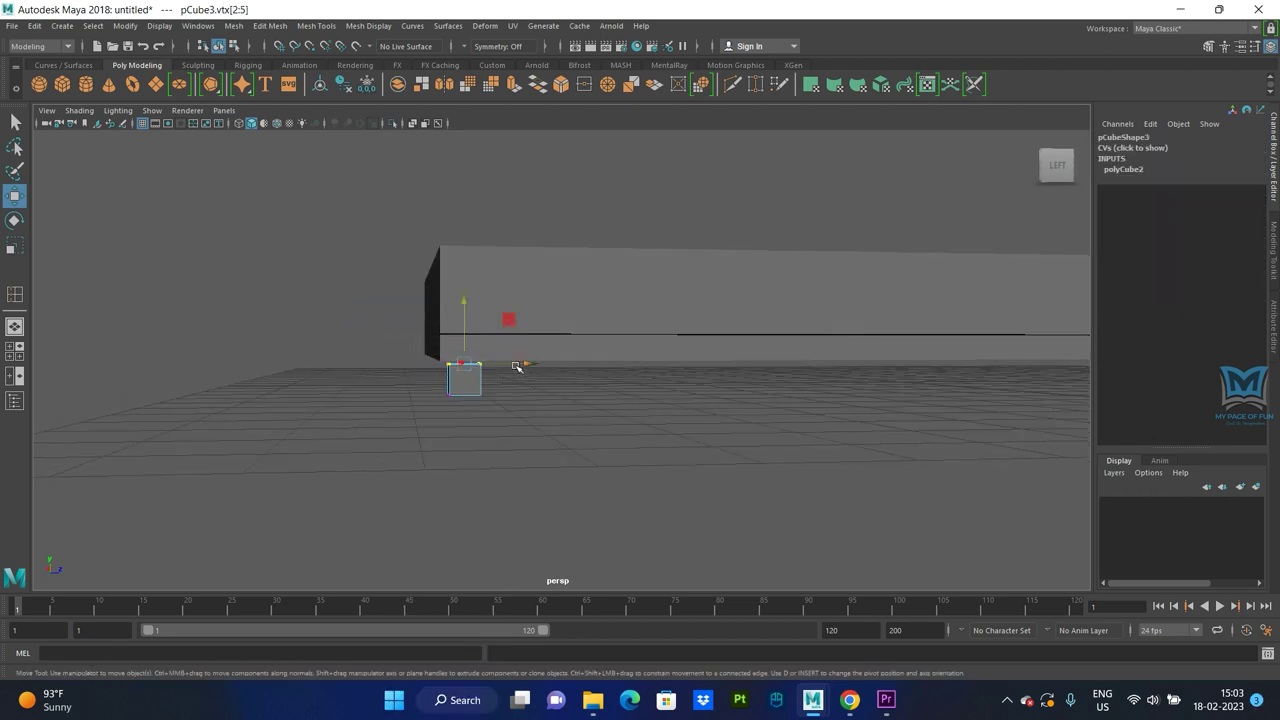
mouse_move(600, 408)
alt+mouse_down()
mouse_move(489, 411)
mouse_move(318, 372)
alt+mouse_up()
right_drag(318, 372, 250, 313)
drag(268, 366, 400, 428)
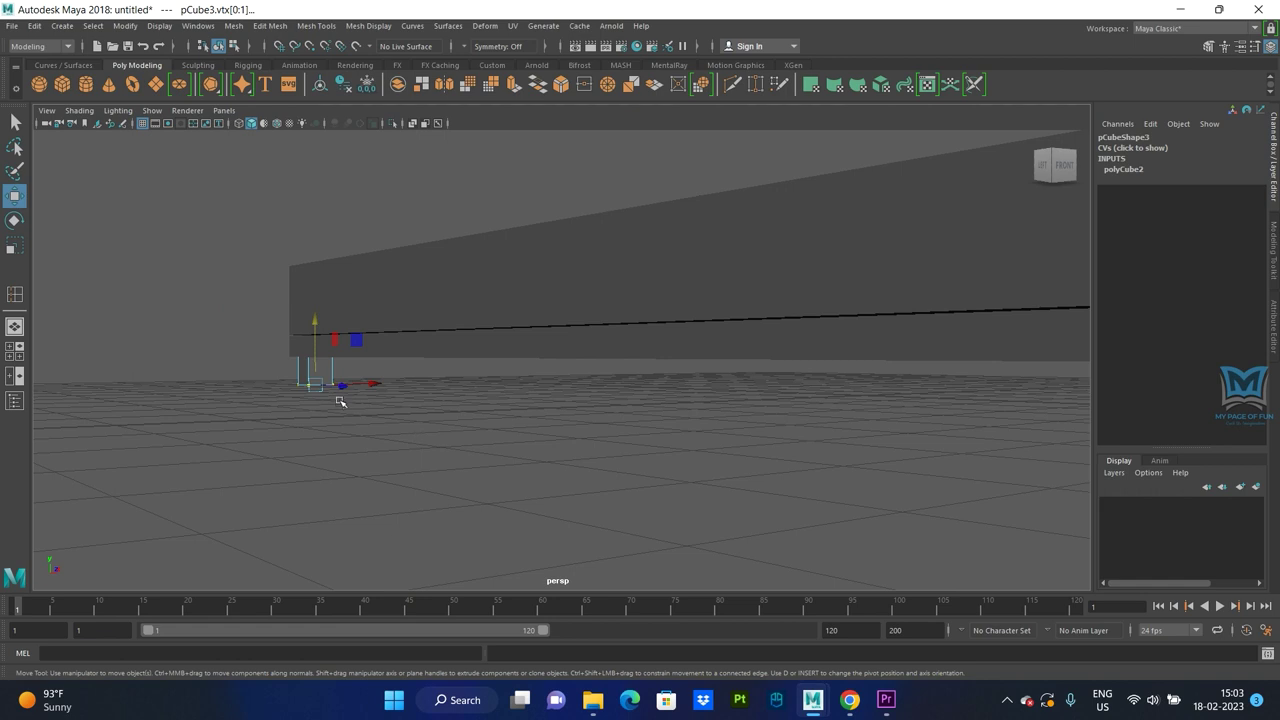
key(r)
drag(318, 393, 318, 396)
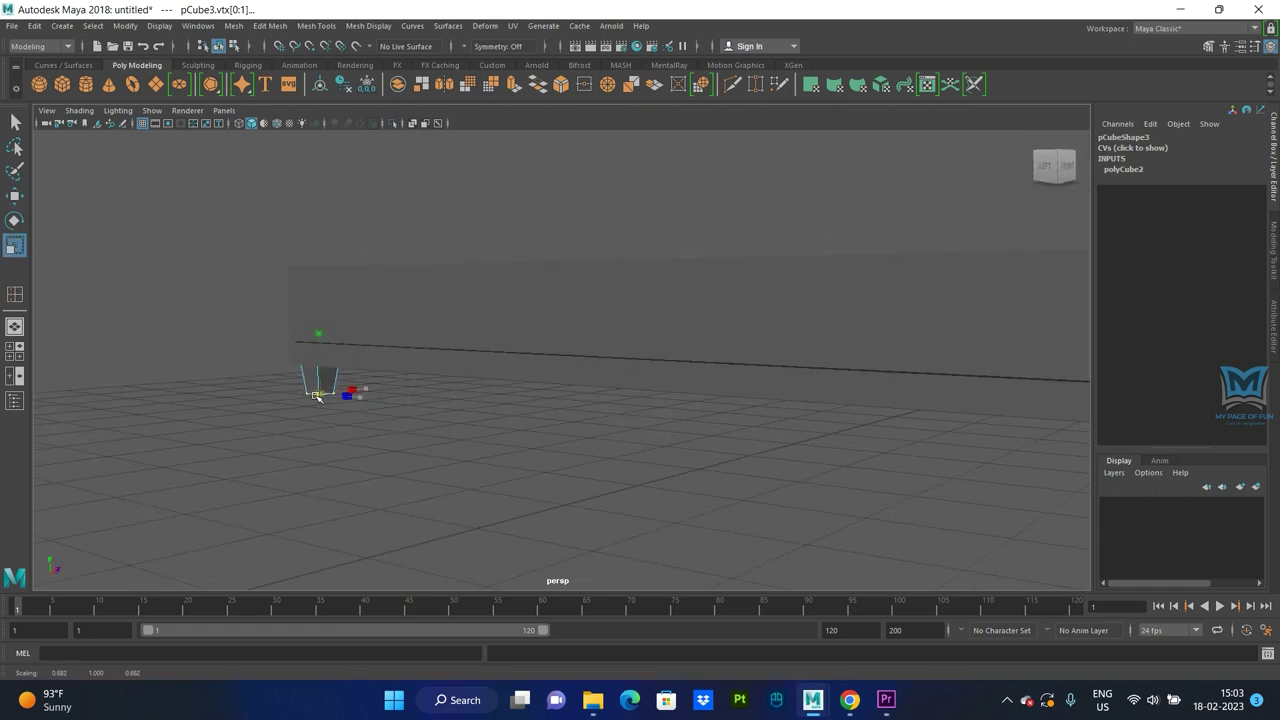
right_drag(308, 372, 371, 287)
click(331, 437)
click(323, 389)
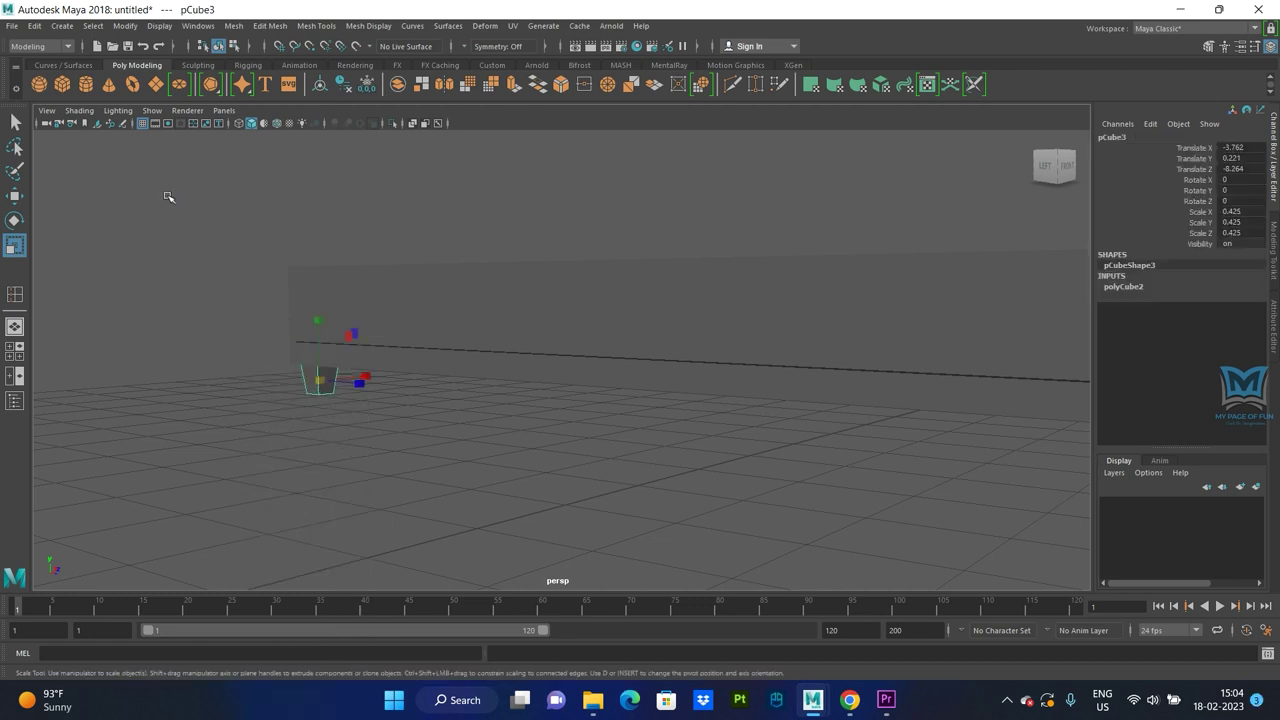
In the top view, duplicate the leg and move the copy to the bed's top-right corner.
key(space)
key(space)
scroll(460, 400, up, 3)
scroll(448, 439, up, 3)
alt+middle_drag(314, 356, 339, 403)
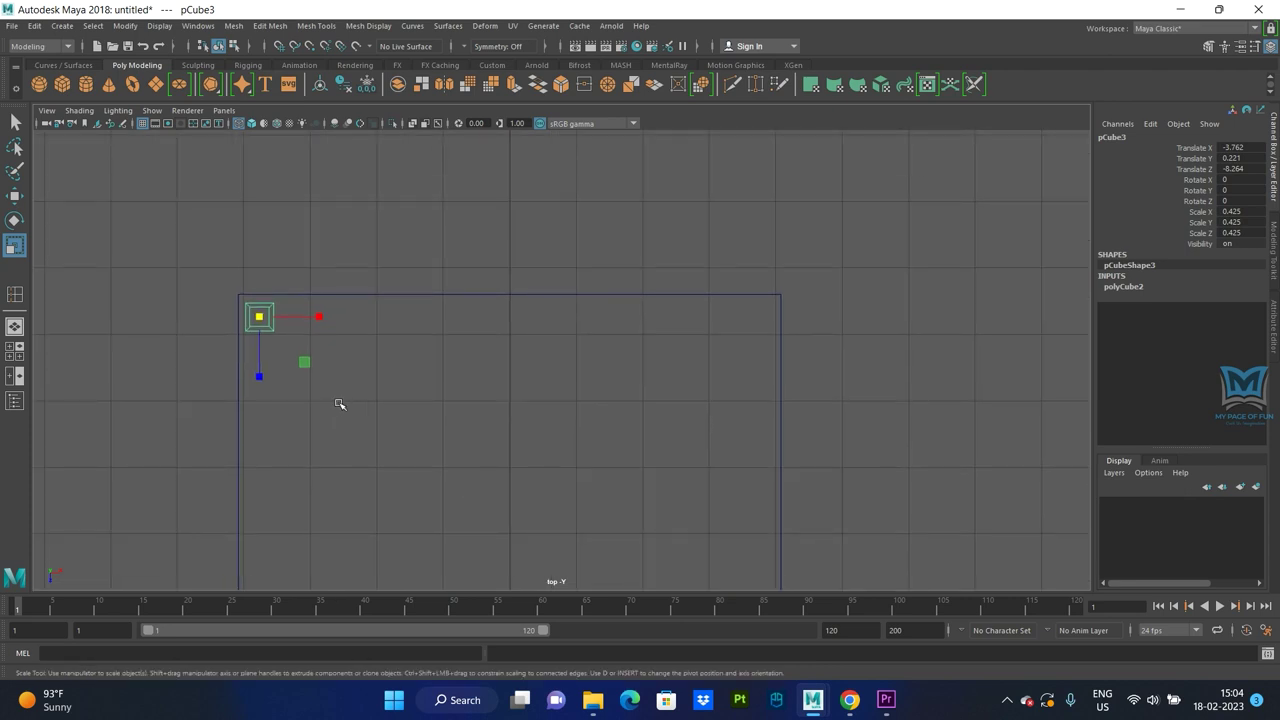
key(ctrl+d)
key(w)
drag(320, 318, 823, 349)
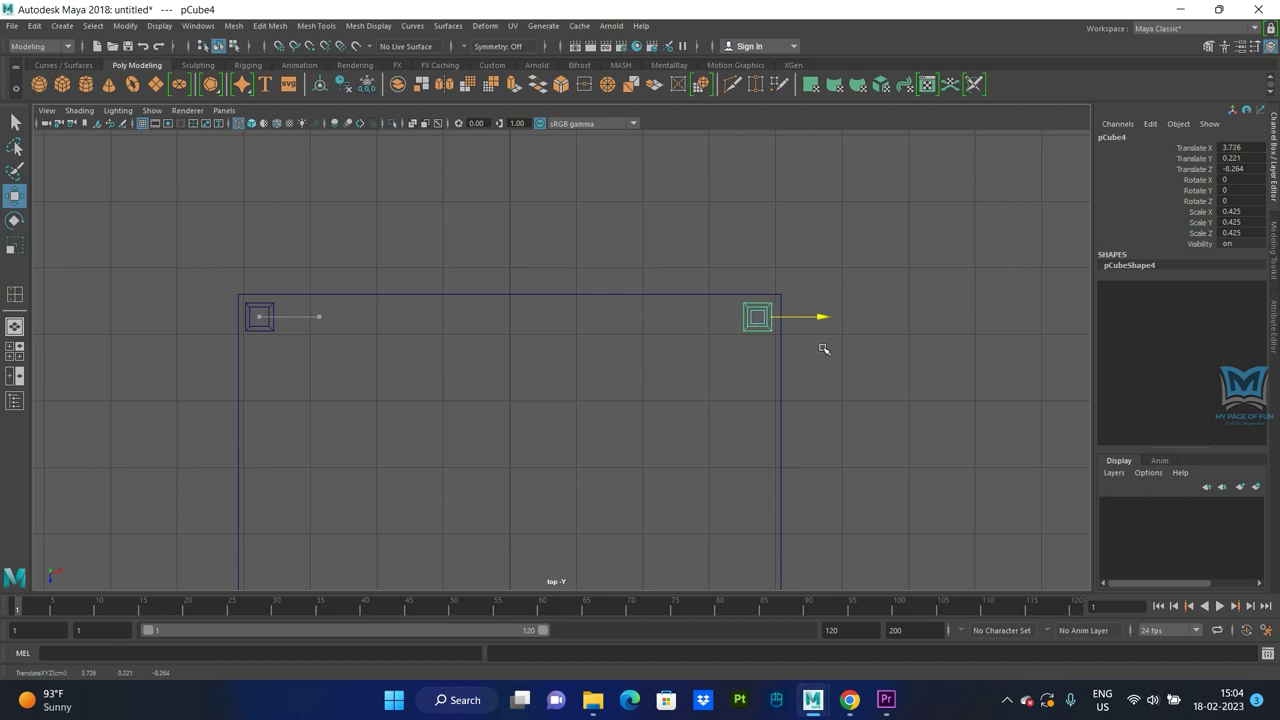
drag(824, 349, 825, 349)
Duplicate both head-end legs and move the copies to the two foot corners.
click(259, 318)
scroll(600, 470, down, 3)
scroll(630, 510, down, 2)
alt+middle_drag(654, 400, 671, 386)
scroll(671, 386, down, 2)
scroll(674, 474, down, 2)
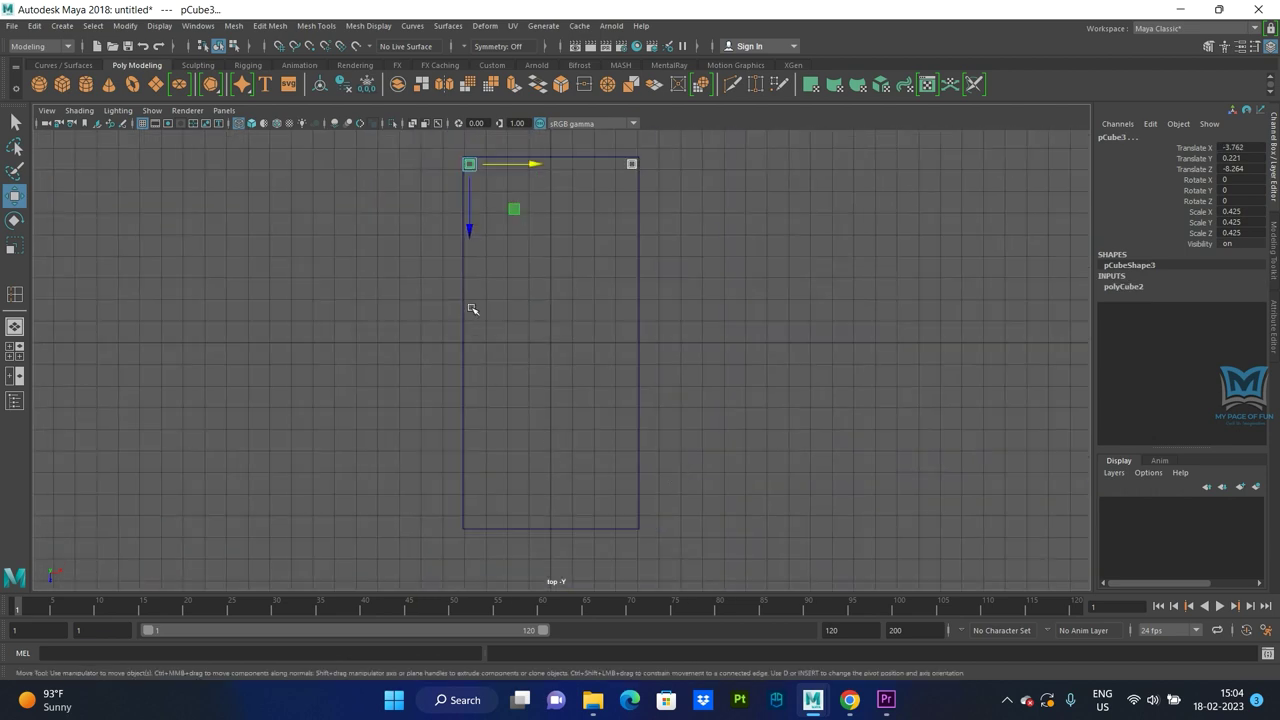
key(ctrl+d)
drag(469, 228, 493, 582)
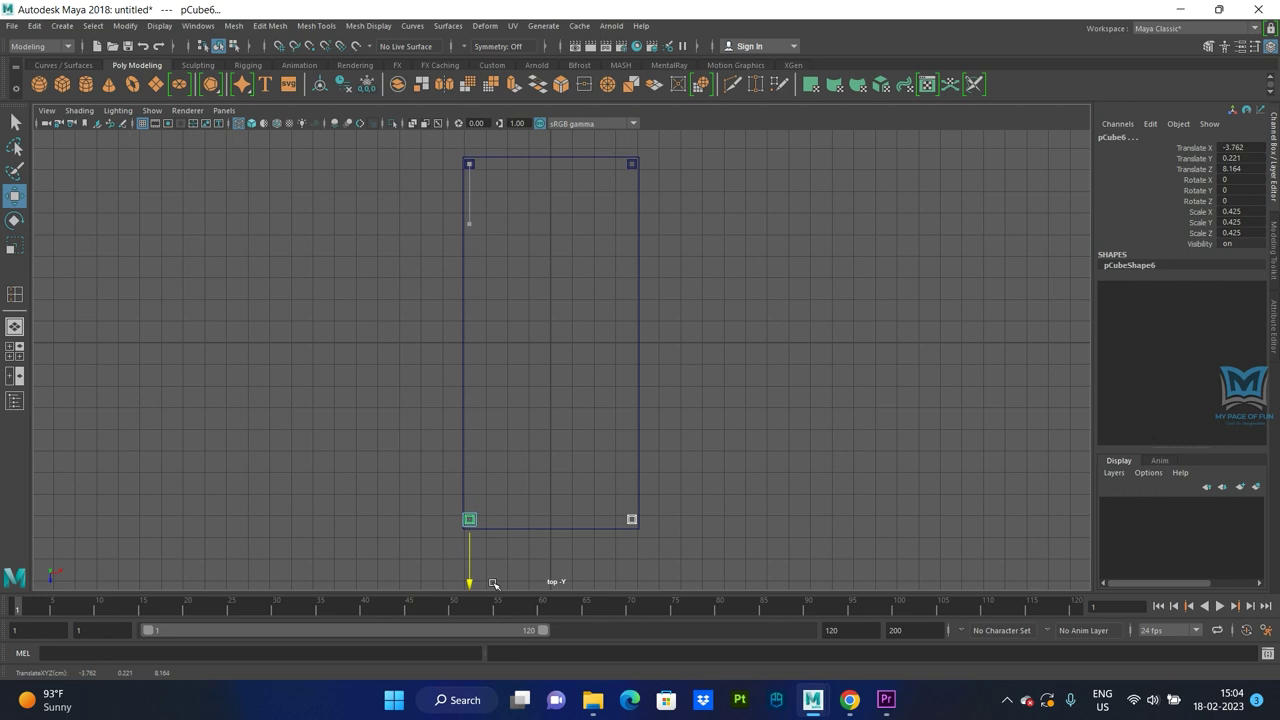
drag(471, 581, 471, 586)
key(space)
click(726, 303)
mouse_move(840, 286)
alt+mouse_down()
mouse_move(726, 397)
mouse_move(740, 446)
mouse_move(684, 487)
mouse_move(729, 486)
mouse_move(636, 370)
mouse_move(686, 360)
mouse_move(591, 380)
mouse_move(601, 392)
alt+mouse_up()
click(729, 486)
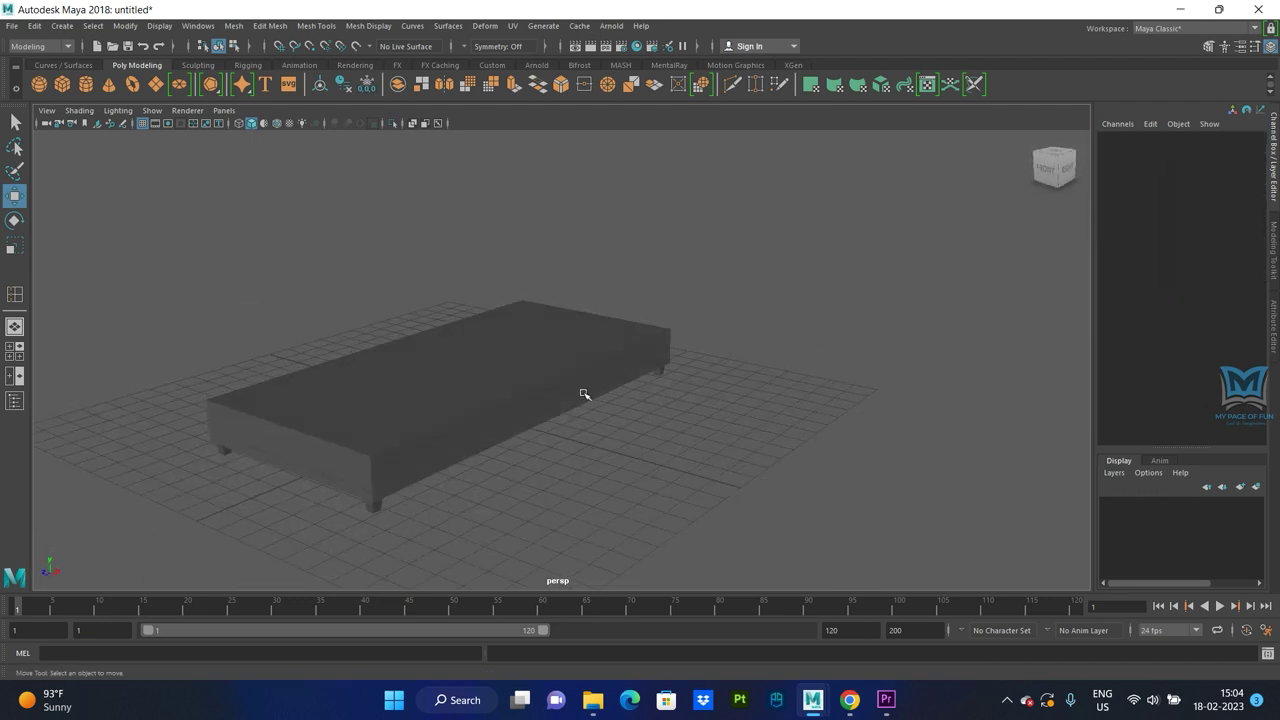
Tumble and zoom the perspective view, then select the mattress block on top of the bed.
alt+drag(410, 421, 432, 431)
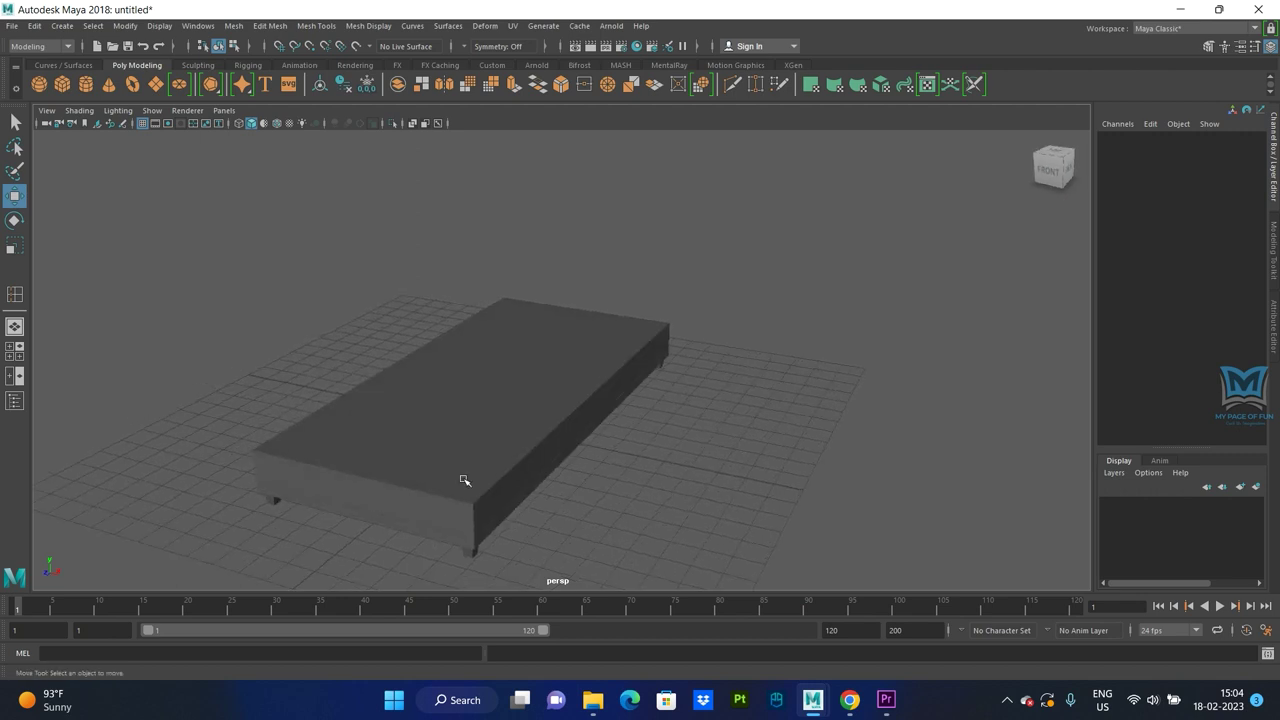
click(1007, 700)
click(1007, 700)
alt+drag(410, 428, 390, 421)
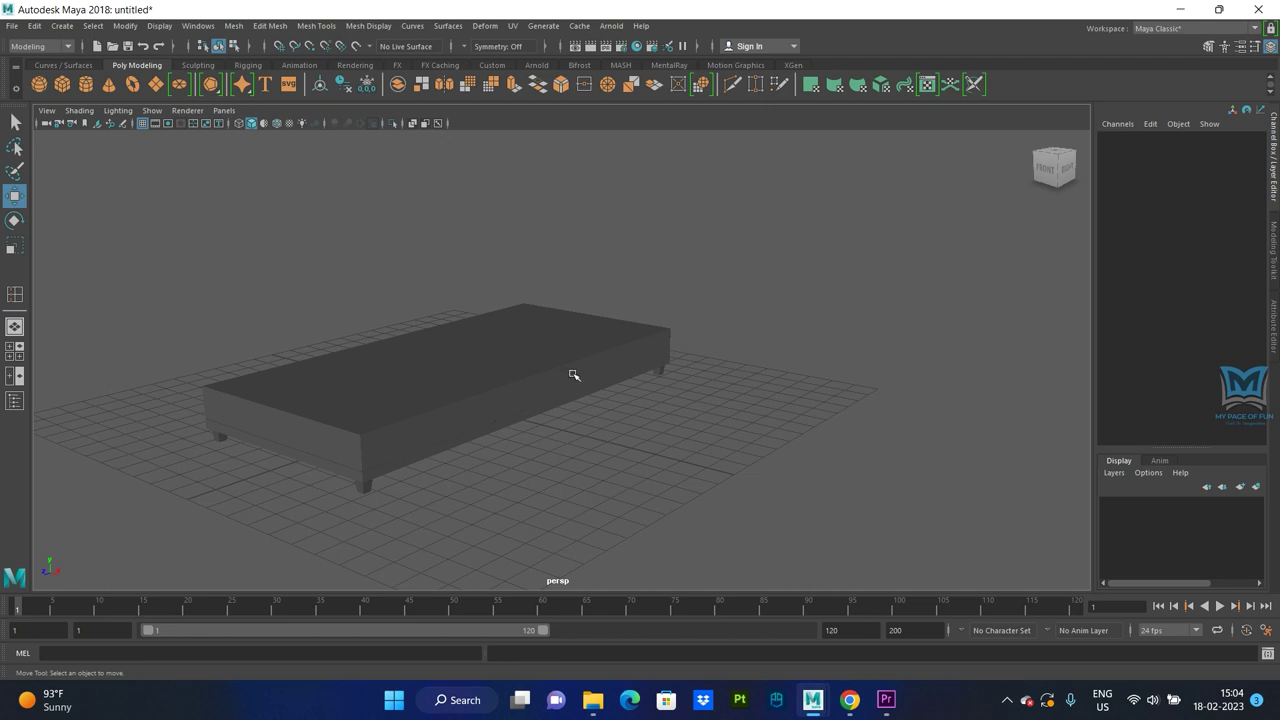
scroll(574, 374, up, 3)
alt+drag(534, 391, 531, 366)
scroll(506, 391, up, 2)
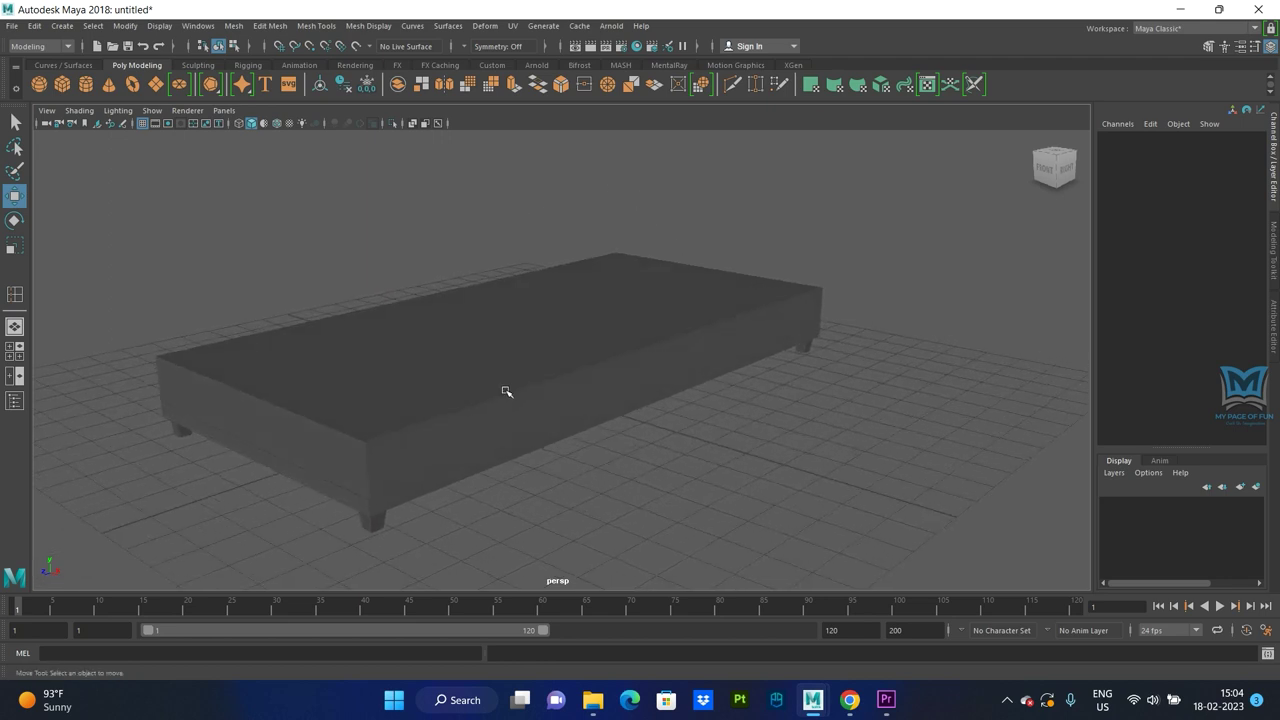
click(434, 424)
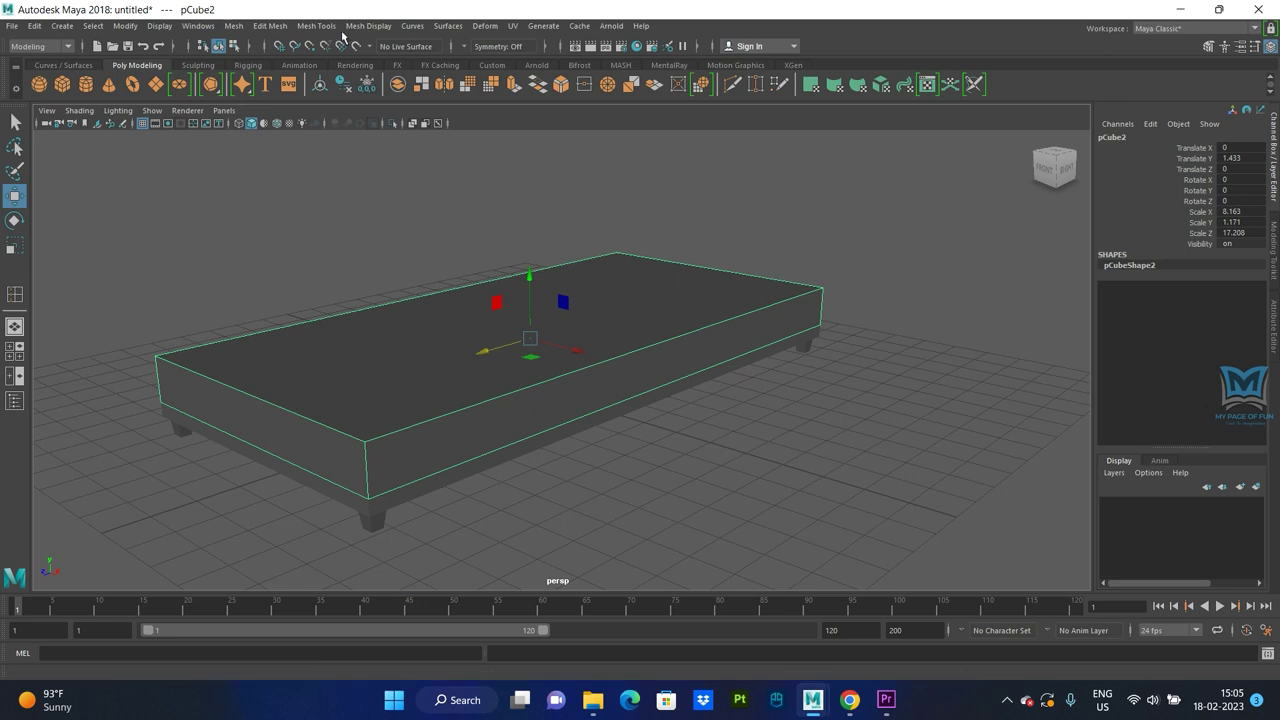
click(270, 26)
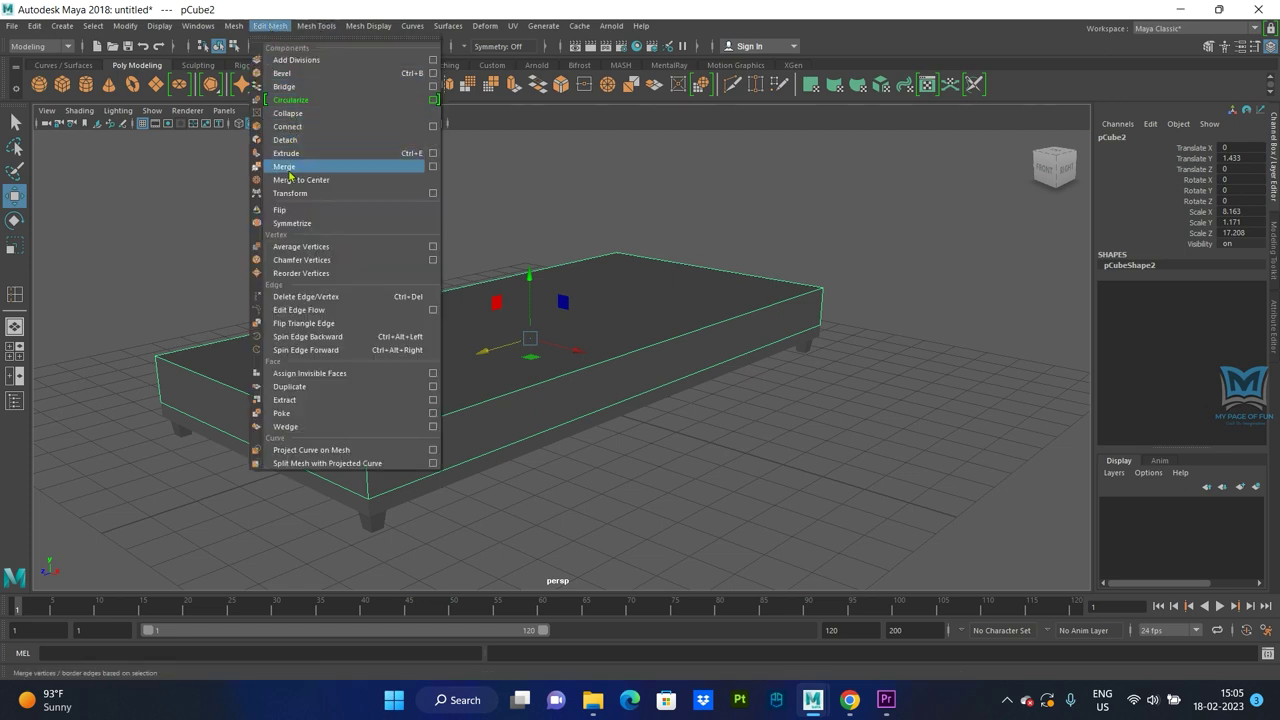
Bevel the mattress block with Fraction 0.5 and 4 segments.
click(433, 73)
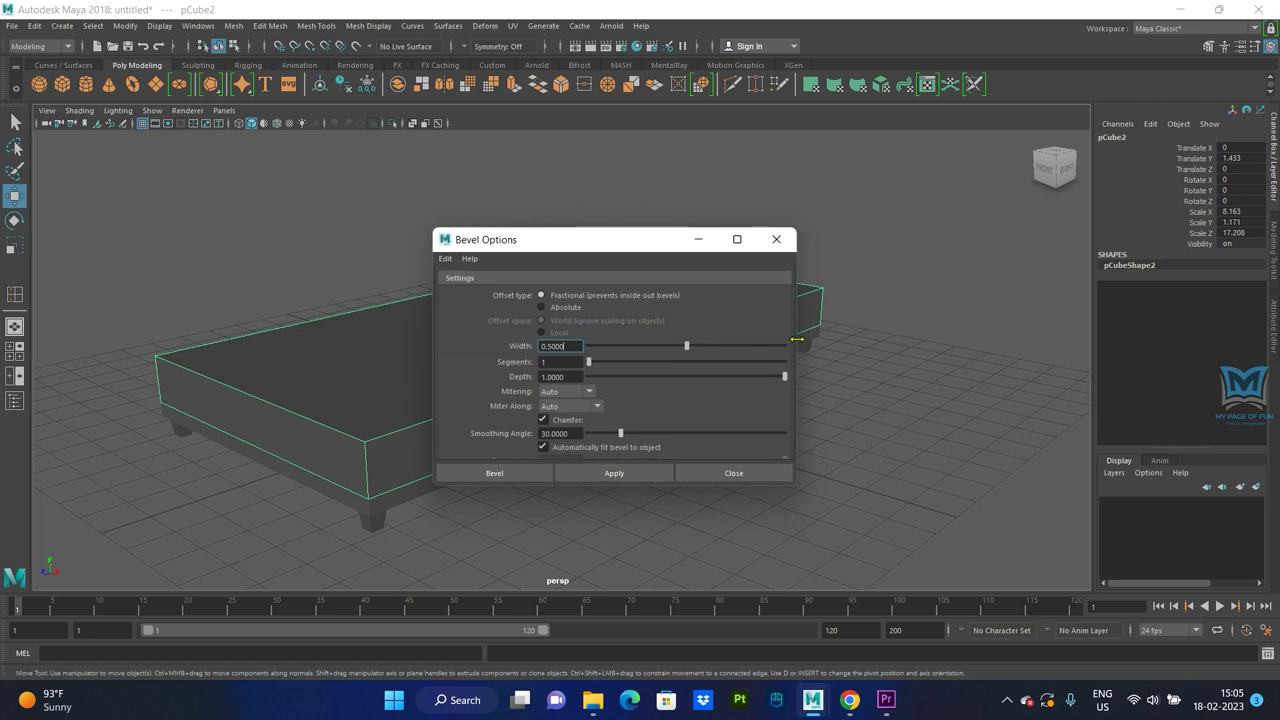
double_click(551, 363)
text(4)
click(516, 473)
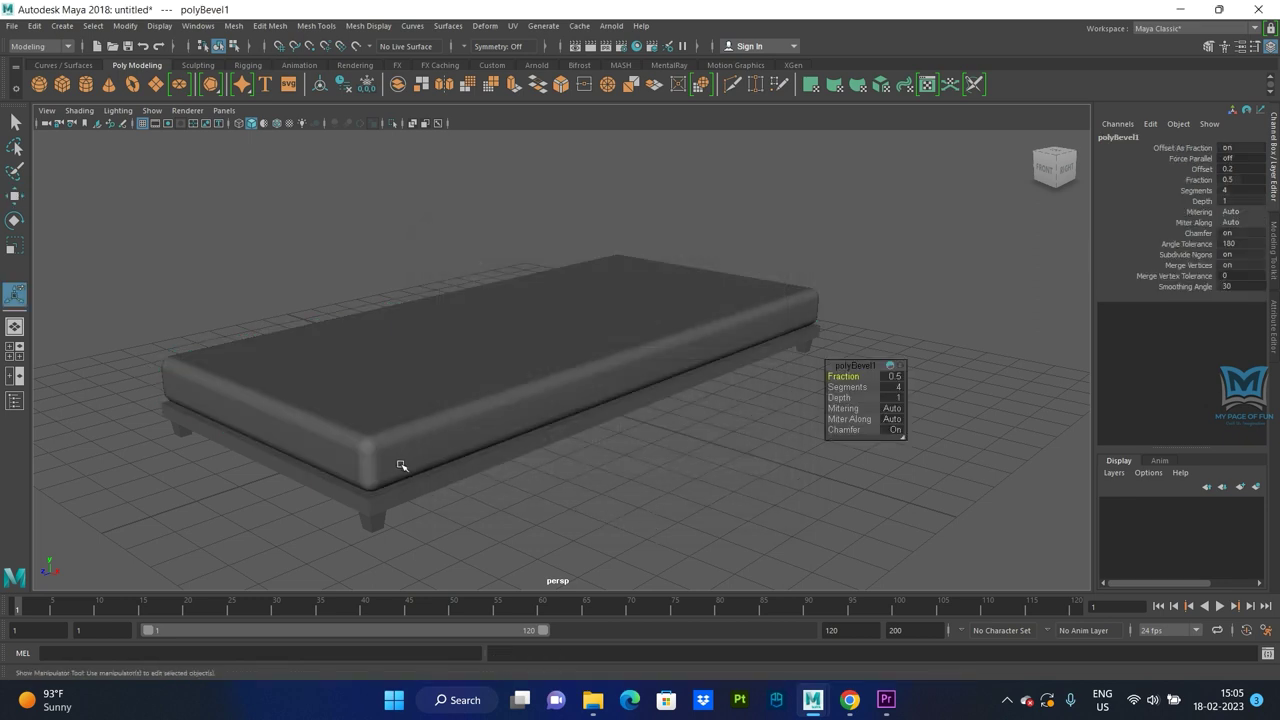
Reselect the beveled mattress and nudge it into place on the frame.
click(402, 474)
mouse_move(494, 523)
alt+mouse_down()
mouse_move(694, 477)
mouse_move(634, 469)
mouse_move(653, 456)
alt+mouse_up()
click(503, 526)
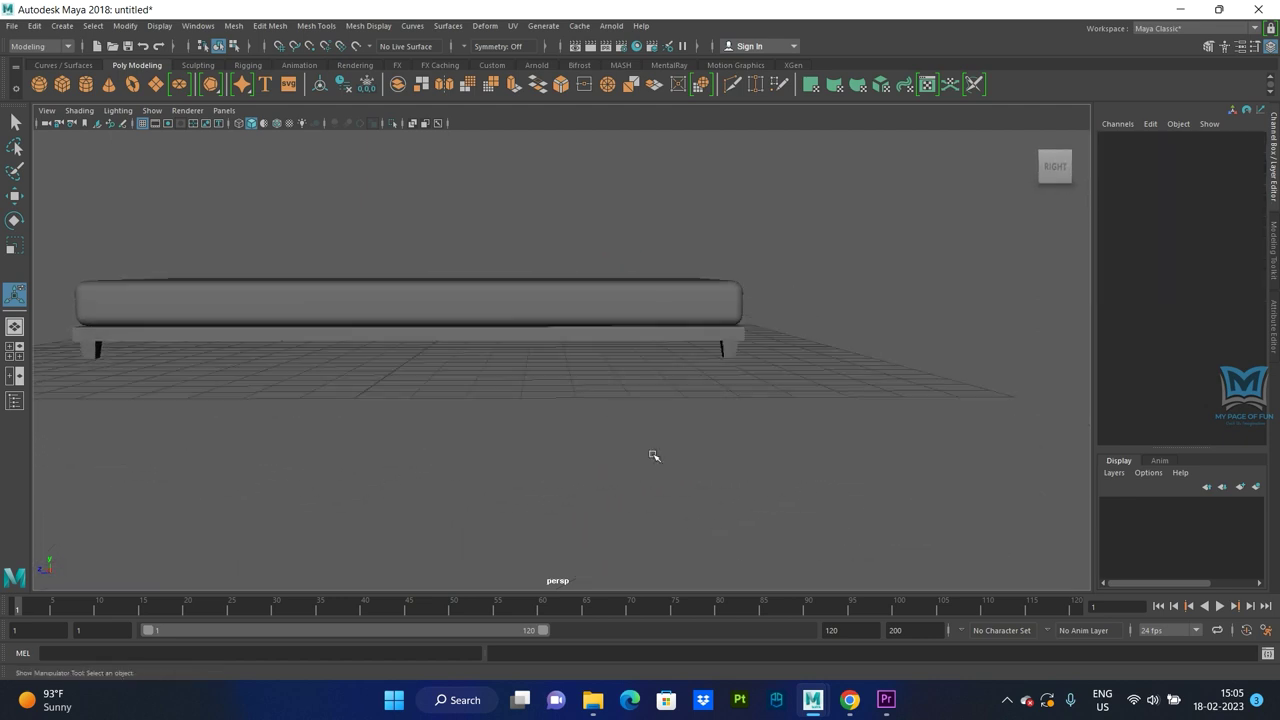
click(497, 320)
key(w)
drag(428, 234, 427, 236)
click(477, 411)
mouse_move(477, 411)
alt+mouse_down()
mouse_move(419, 436)
mouse_move(503, 449)
alt+mouse_up()
mouse_move(606, 491)
alt+mouse_down()
mouse_move(734, 474)
mouse_move(514, 486)
mouse_move(534, 483)
mouse_move(520, 509)
alt+mouse_up()
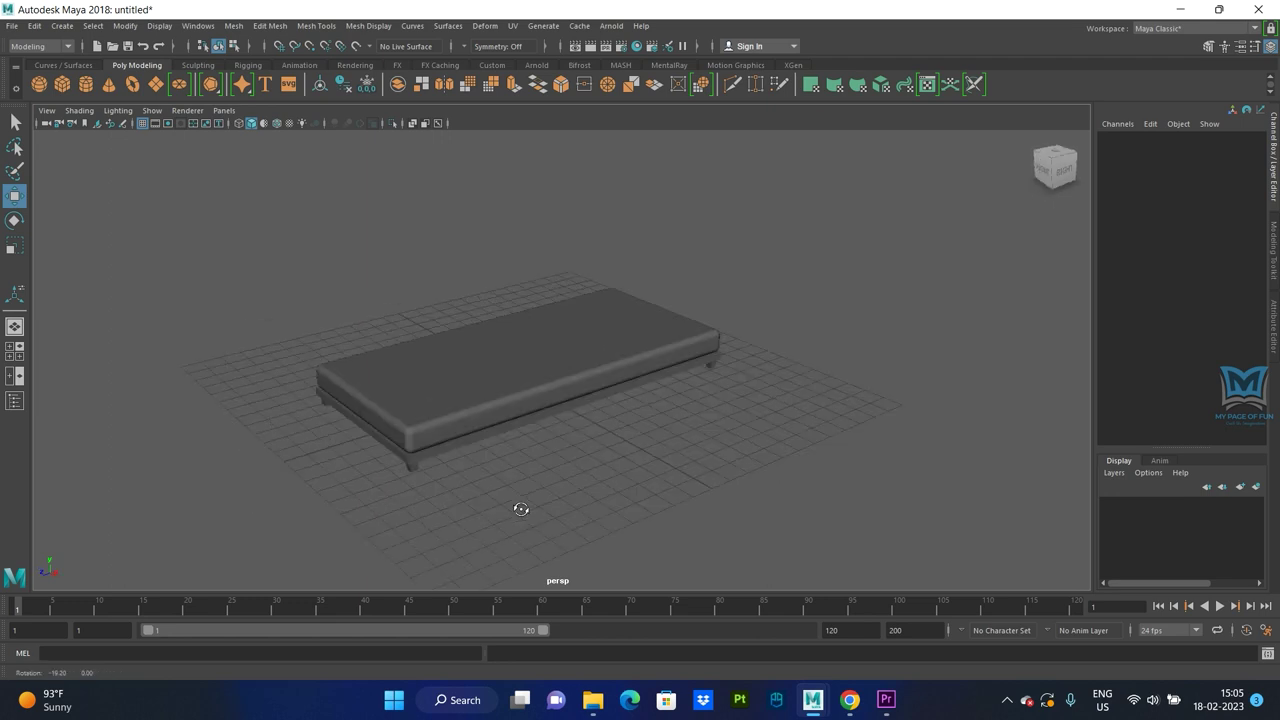
Create a polygon plane and raise it above the bed.
click(486, 376)
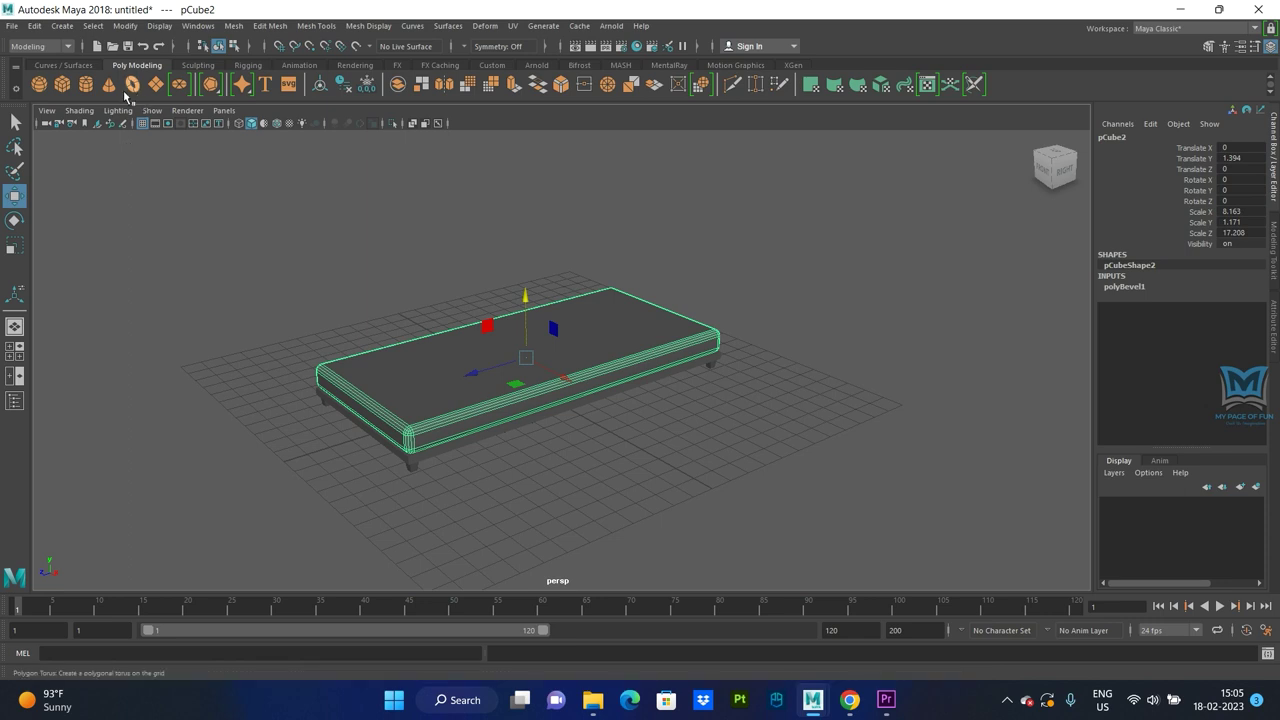
click(156, 86)
mouse_move(526, 317)
mouse_down()
mouse_move(522, 265)
mouse_move(524, 282)
mouse_up()
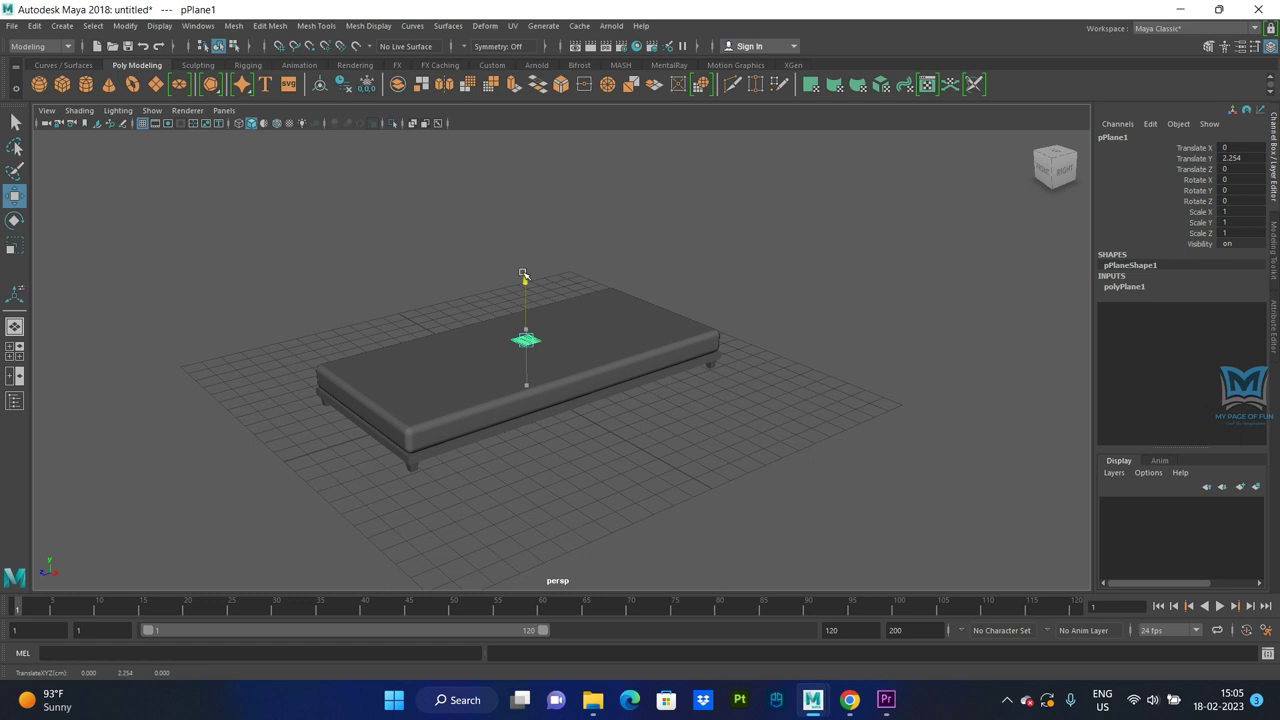
alt+drag(557, 404, 632, 447)
alt+right_drag(632, 447, 674, 457)
alt+drag(674, 457, 617, 457)
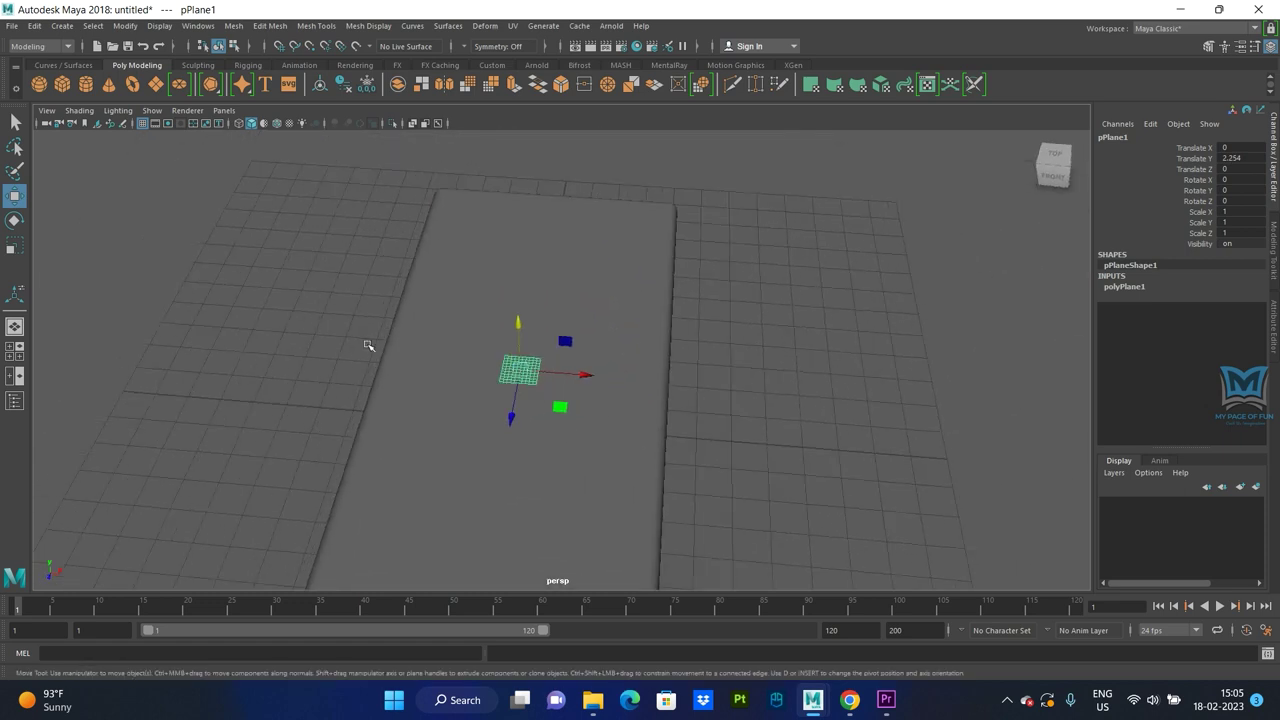
key(space)
key(space)
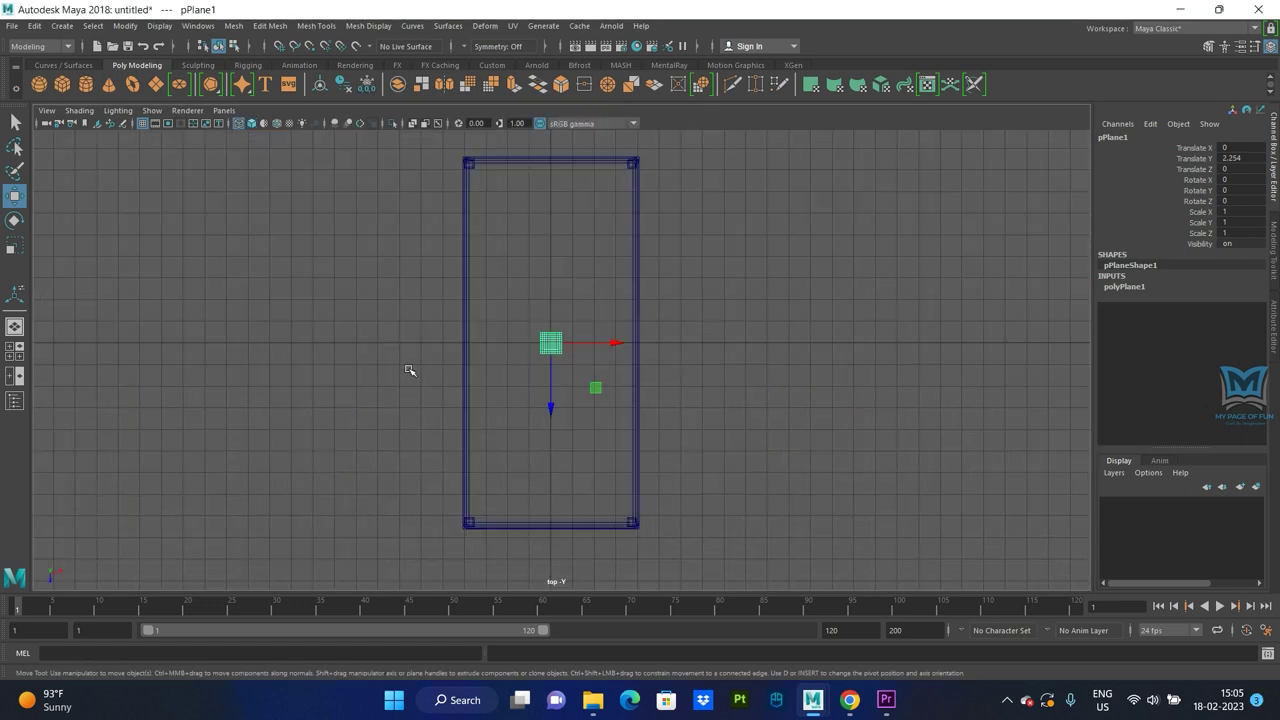
From the top view, scale the plane to 12.269 by 20.349 past the bed's edges.
key(r)
drag(628, 343, 1210, 378)
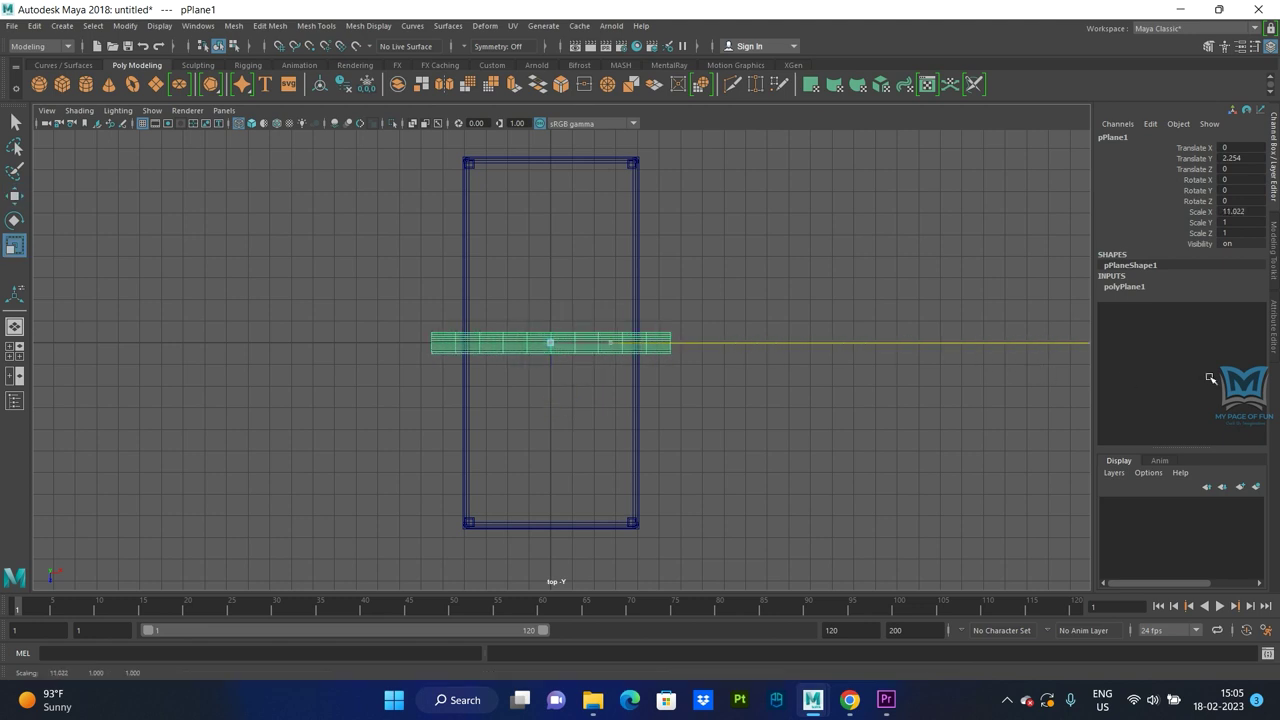
mouse_move(551, 400)
mouse_down()
mouse_move(551, 574)
mouse_move(551, 489)
mouse_up()
scroll(551, 404, down, 2)
mouse_move(551, 404)
mouse_down()
mouse_move(554, 560)
mouse_move(557, 514)
mouse_move(566, 536)
mouse_up()
drag(614, 346, 620, 346)
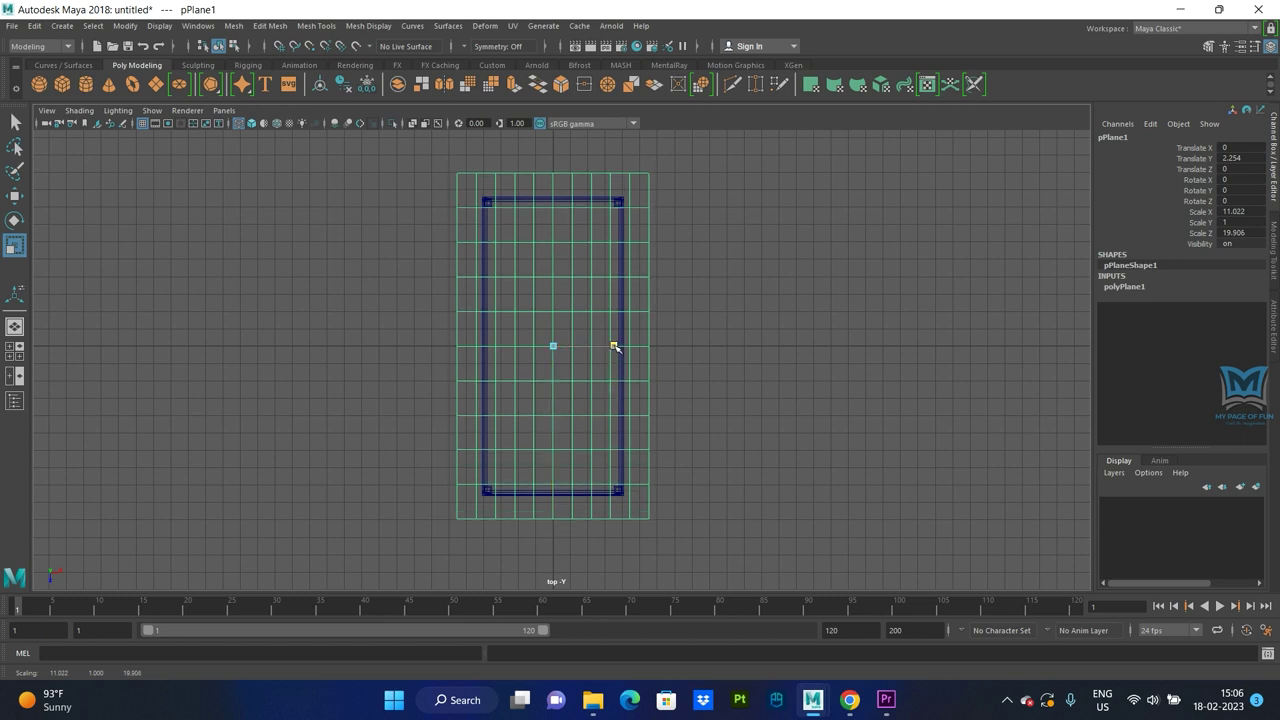
drag(553, 406, 553, 409)
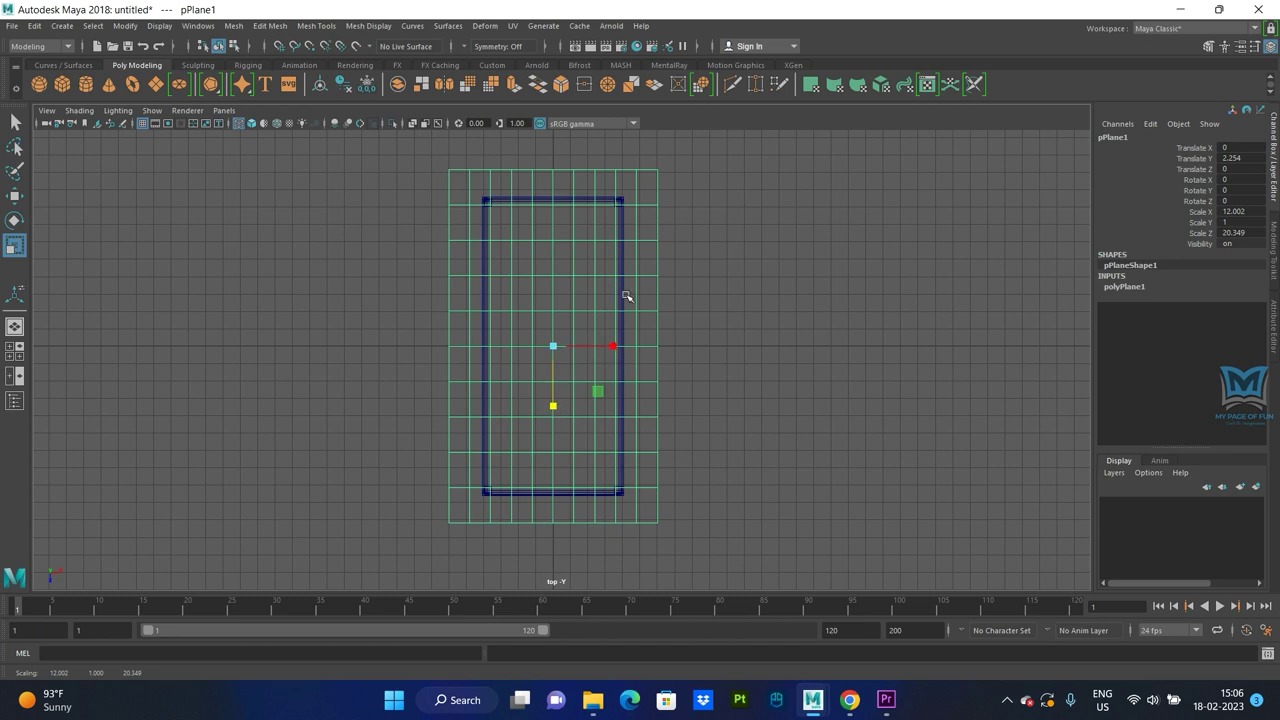
drag(614, 346, 616, 348)
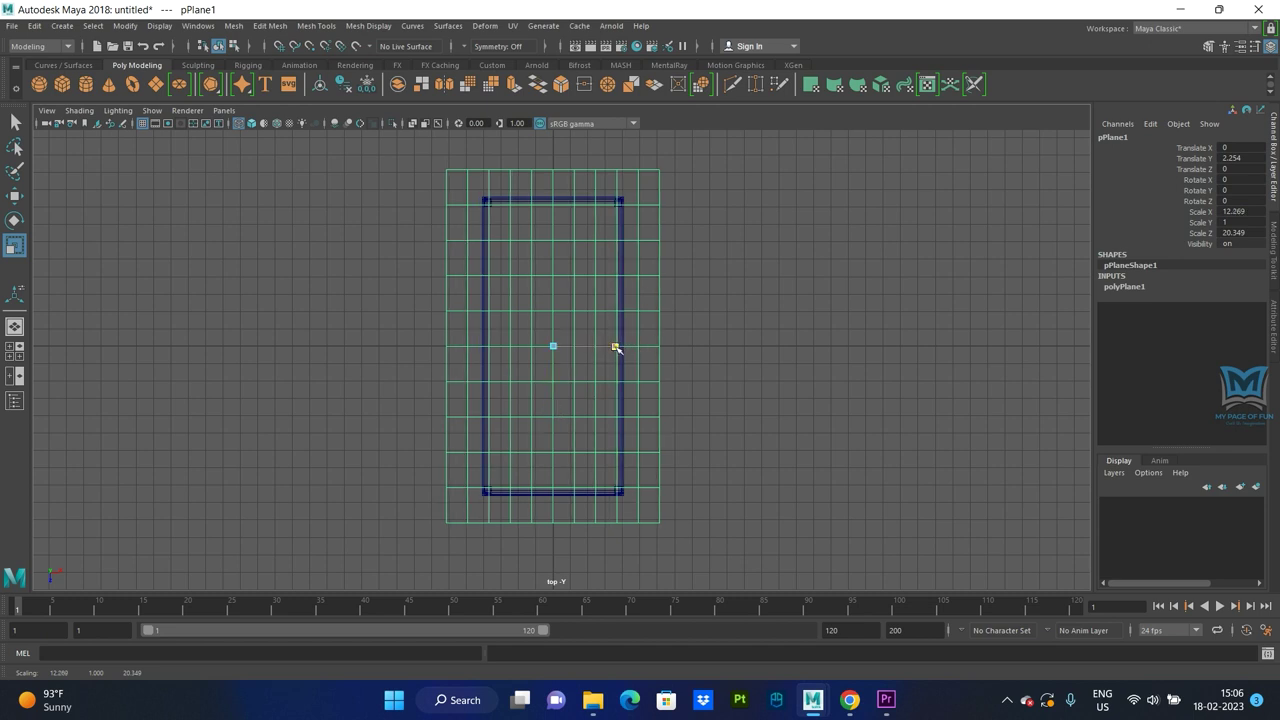
key(space)
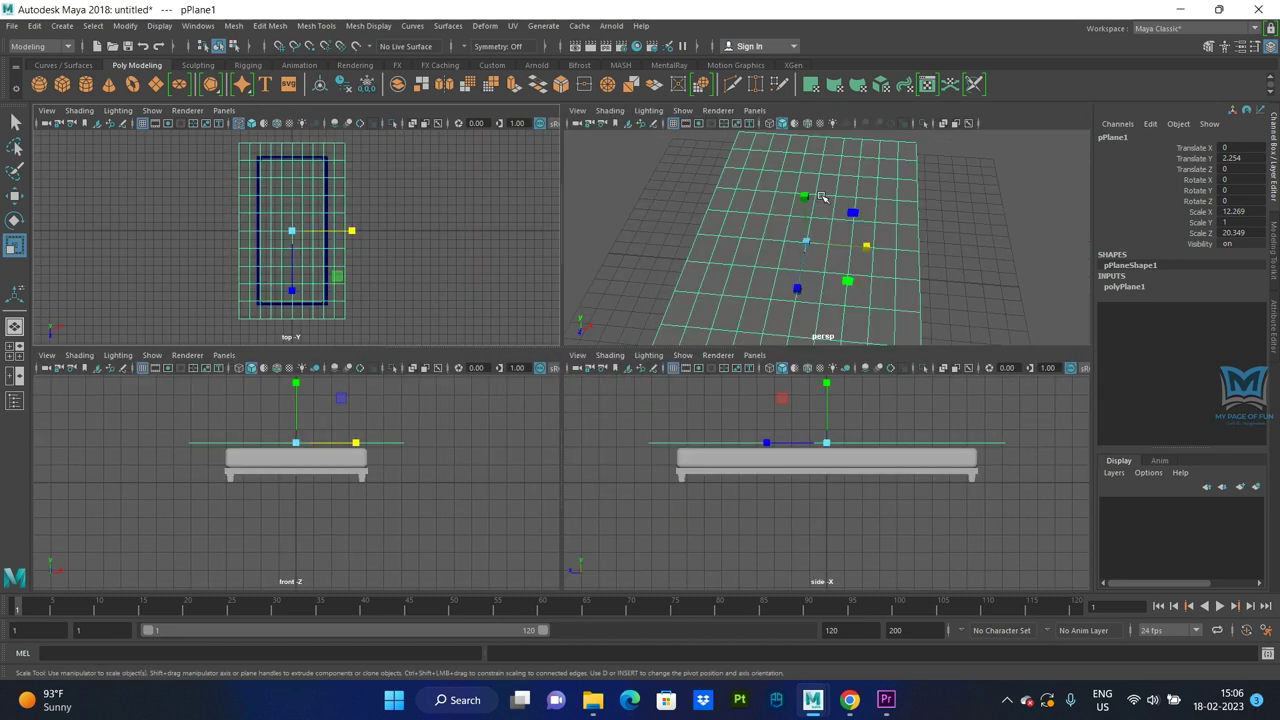
Trim the plane to 9.951 by 18.992 to match the bed's footprint.
key(space)
alt+drag(811, 391, 667, 347)
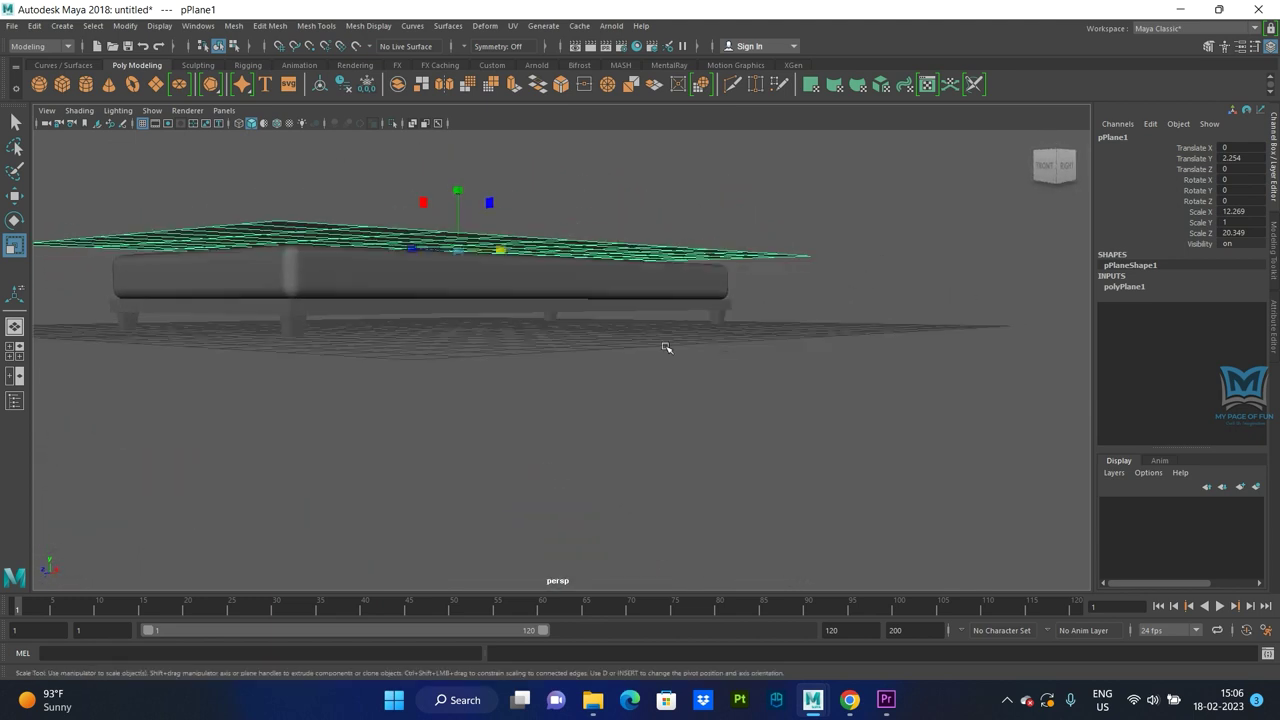
alt+drag(435, 388, 508, 400)
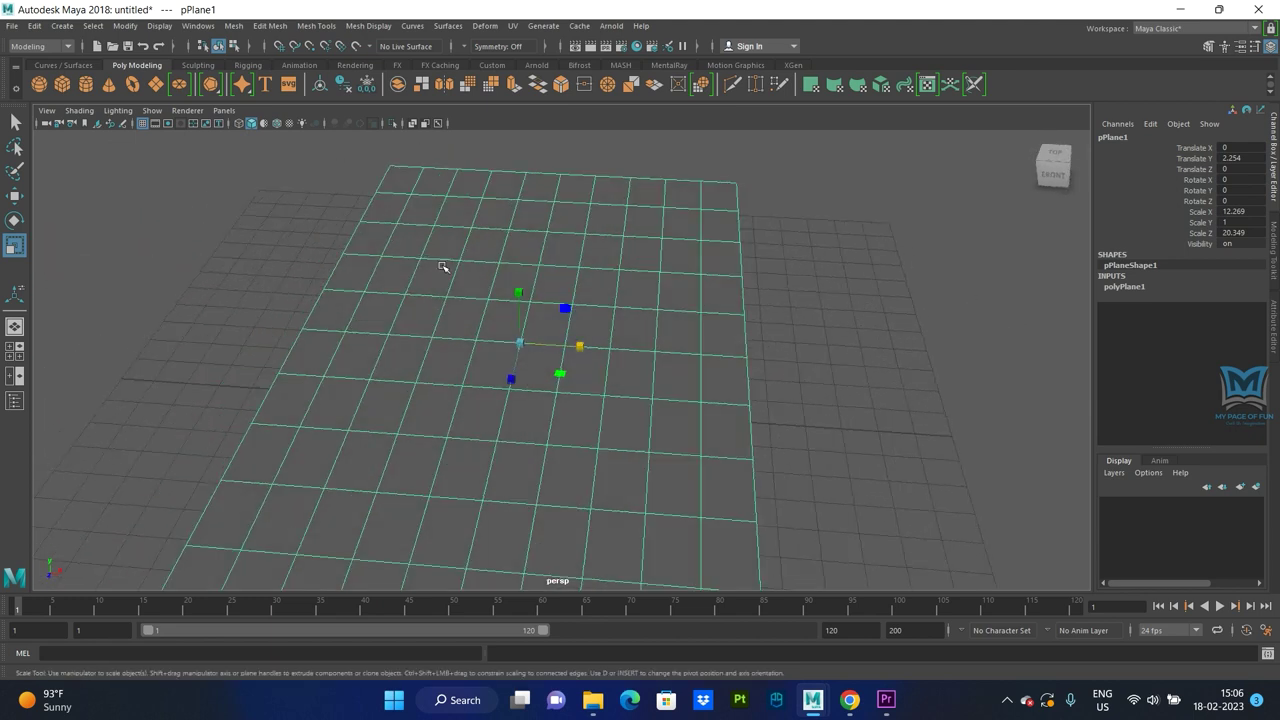
key(space)
key(space)
drag(613, 346, 603, 349)
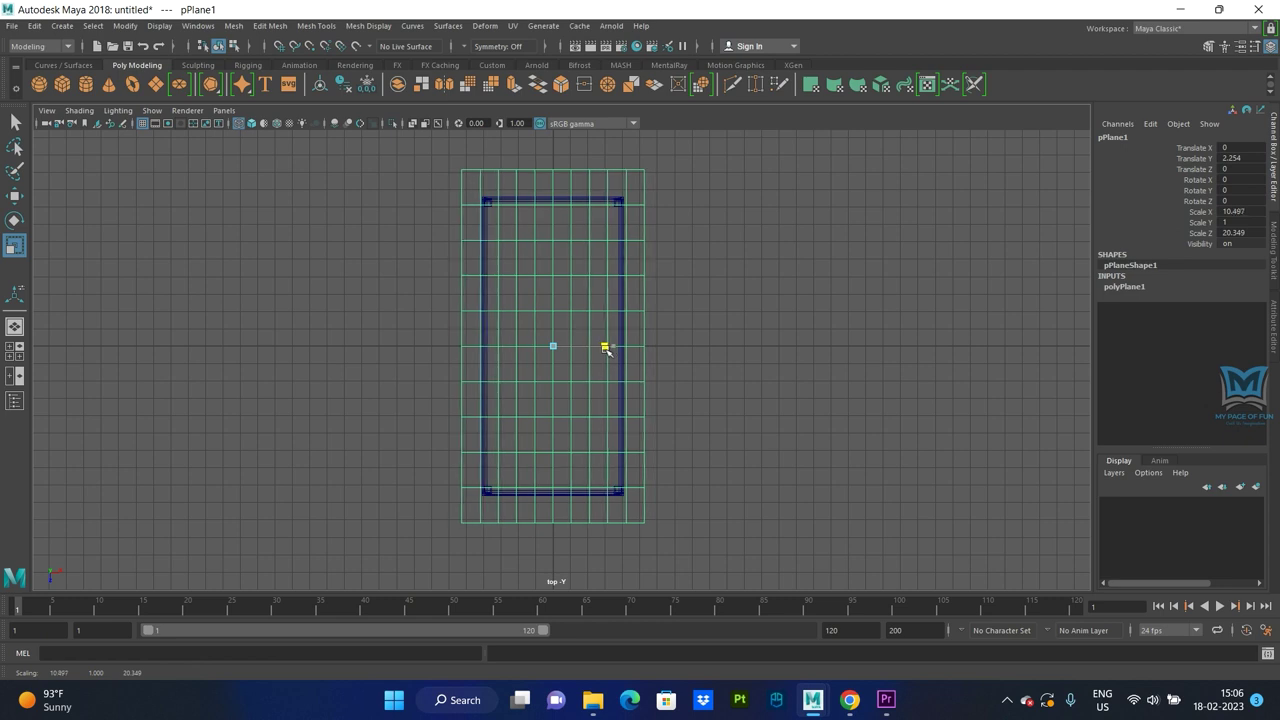
drag(549, 416, 552, 406)
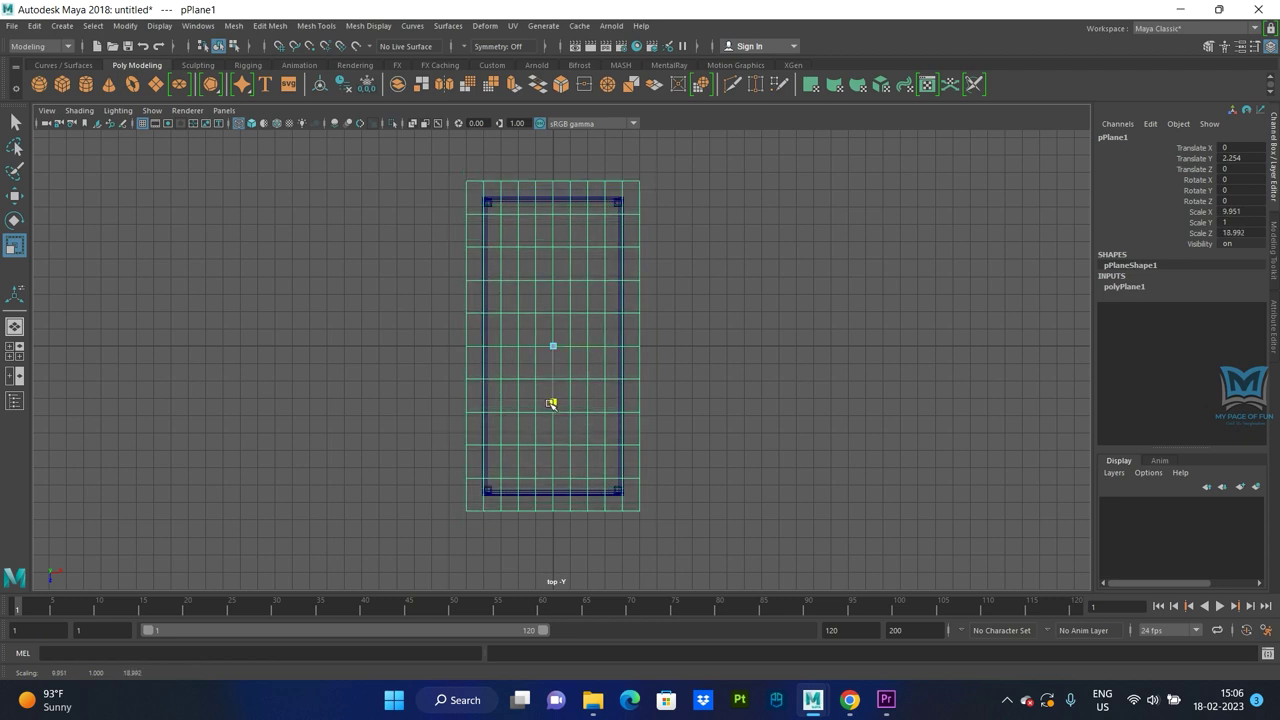
key(space)
key(space)
alt+drag(786, 423, 670, 390)
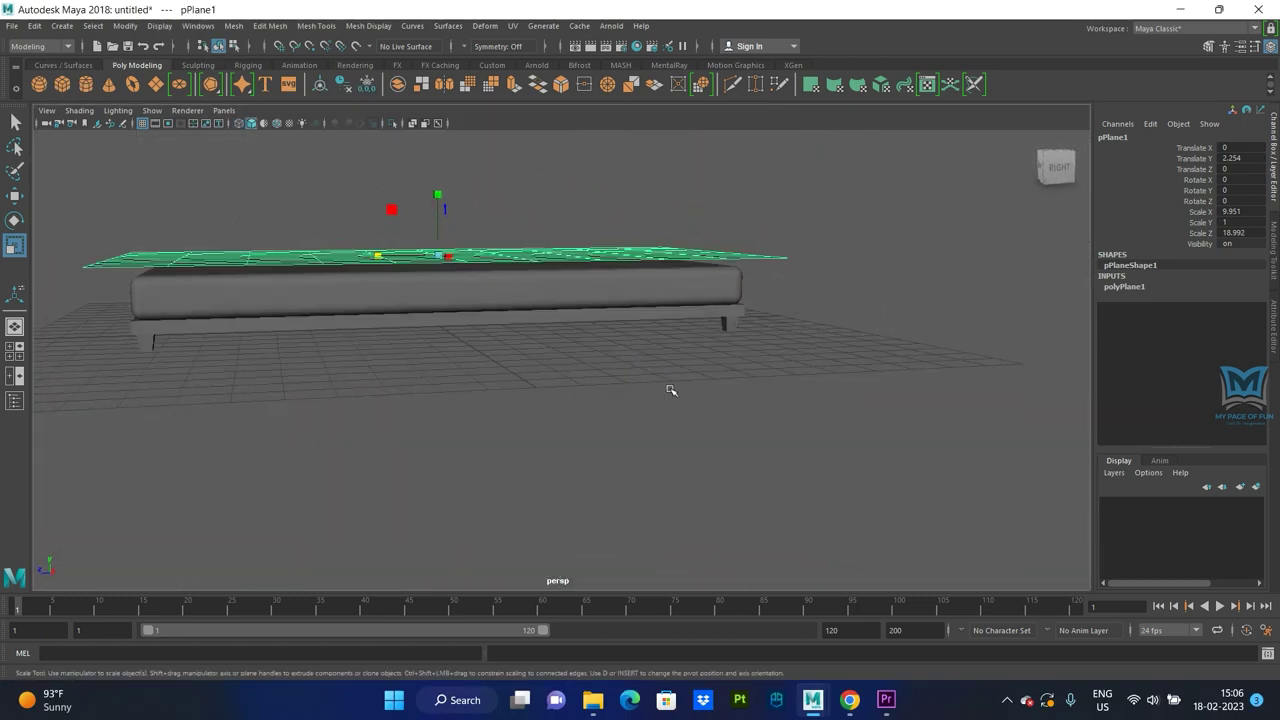
Set the plane's subdivisions width and height to 50.
click(1111, 289)
drag(1222, 318, 1243, 357)
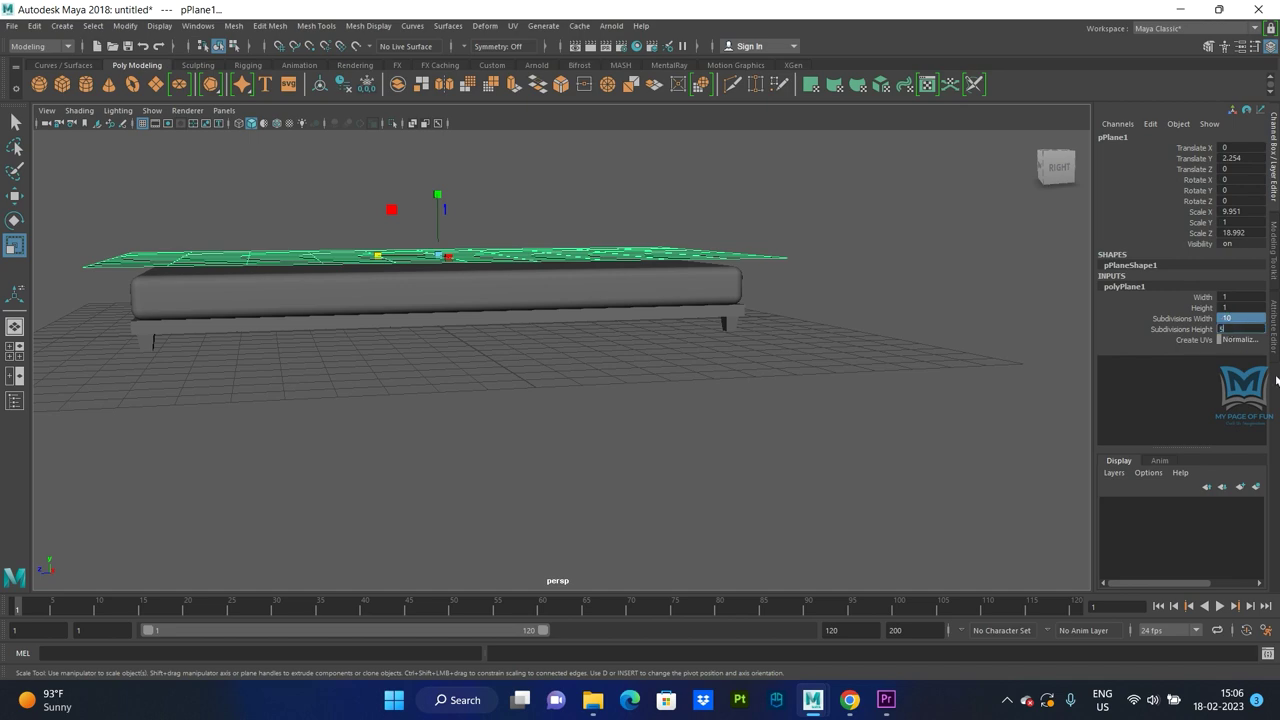
text(0)
key(Return)
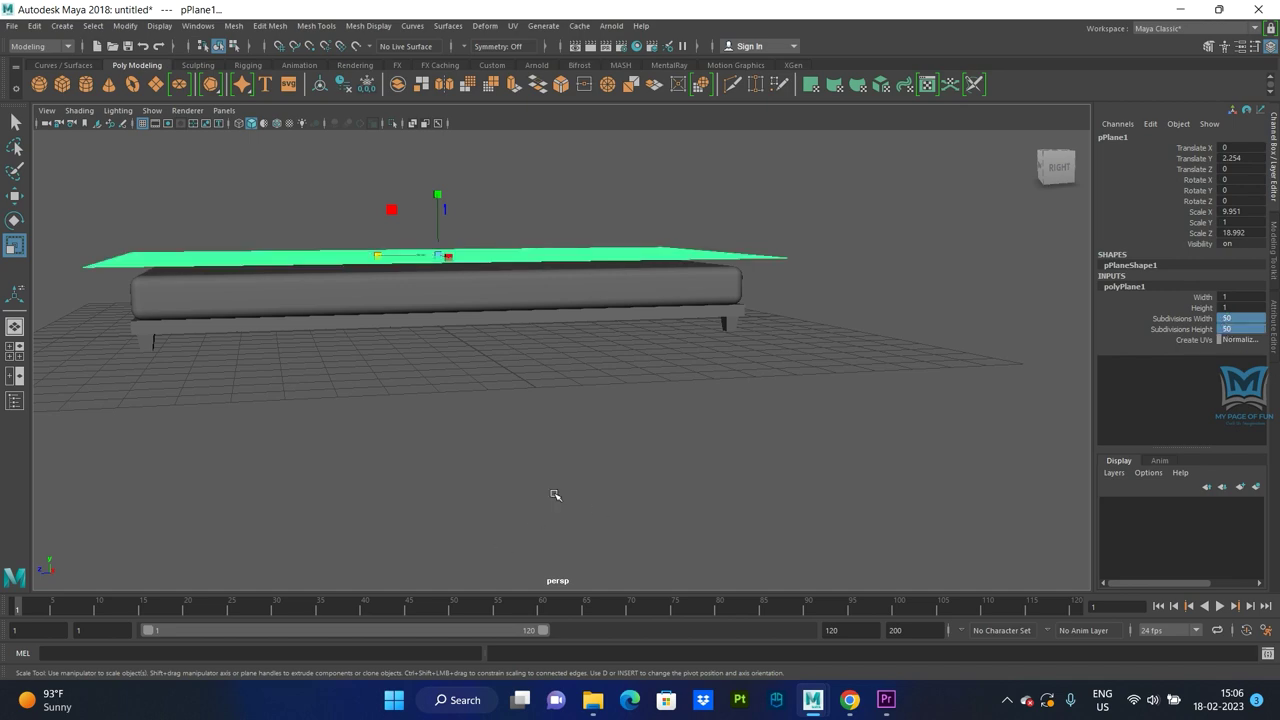
Raise the plane higher above the bed to Y 3.872.
alt+drag(555, 495, 608, 519)
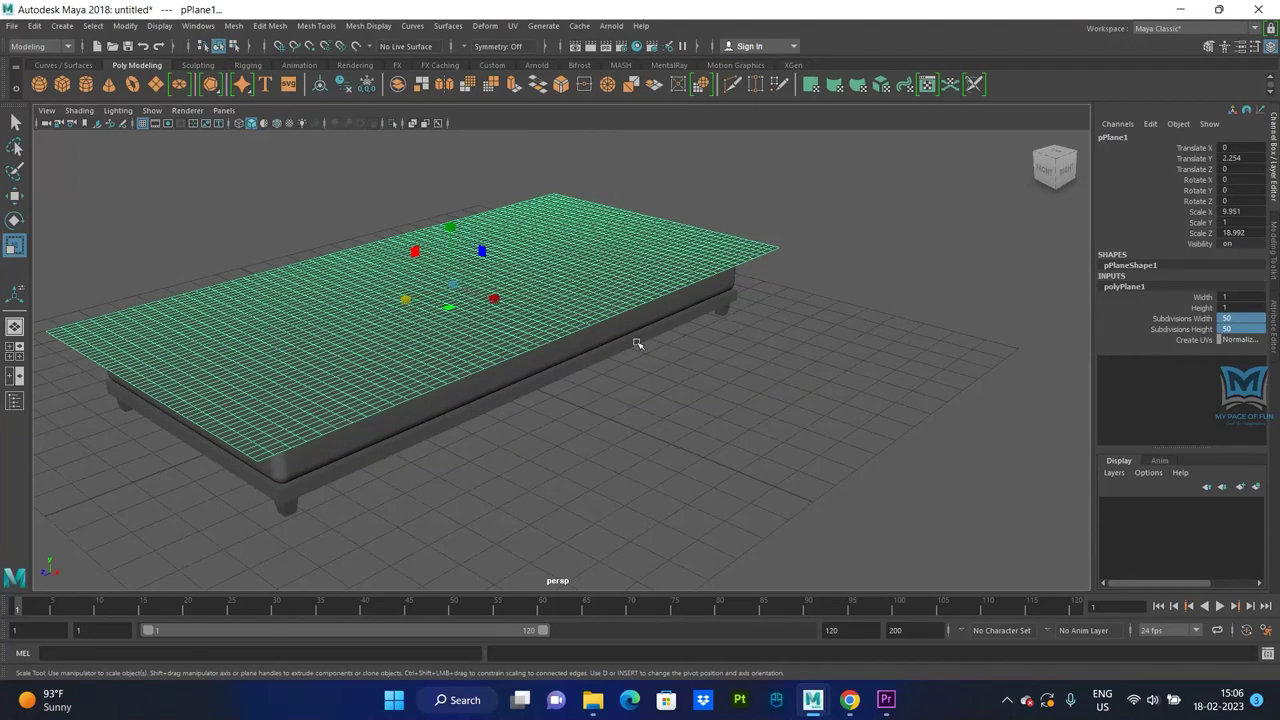
alt+drag(505, 390, 580, 374)
key(w)
drag(513, 200, 508, 143)
alt+drag(546, 395, 493, 408)
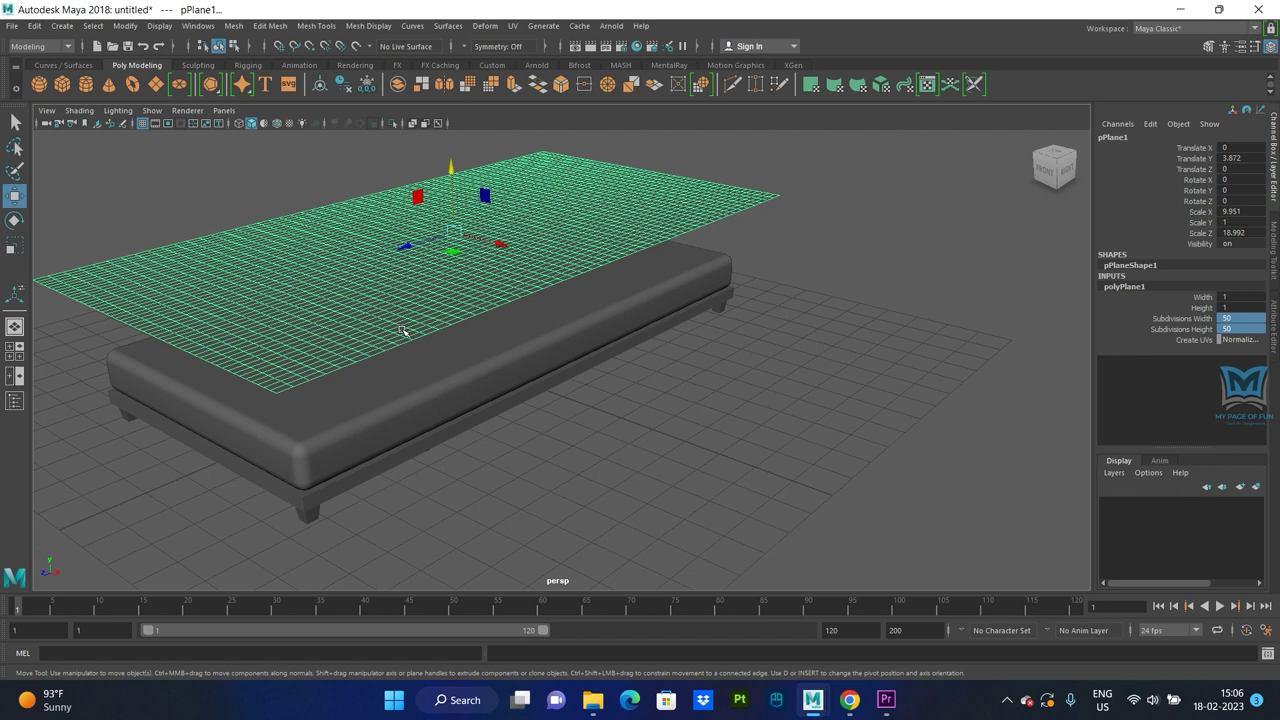
mouse_move(428, 400)
alt+mouse_down()
mouse_move(443, 400)
mouse_move(451, 423)
alt+mouse_up()
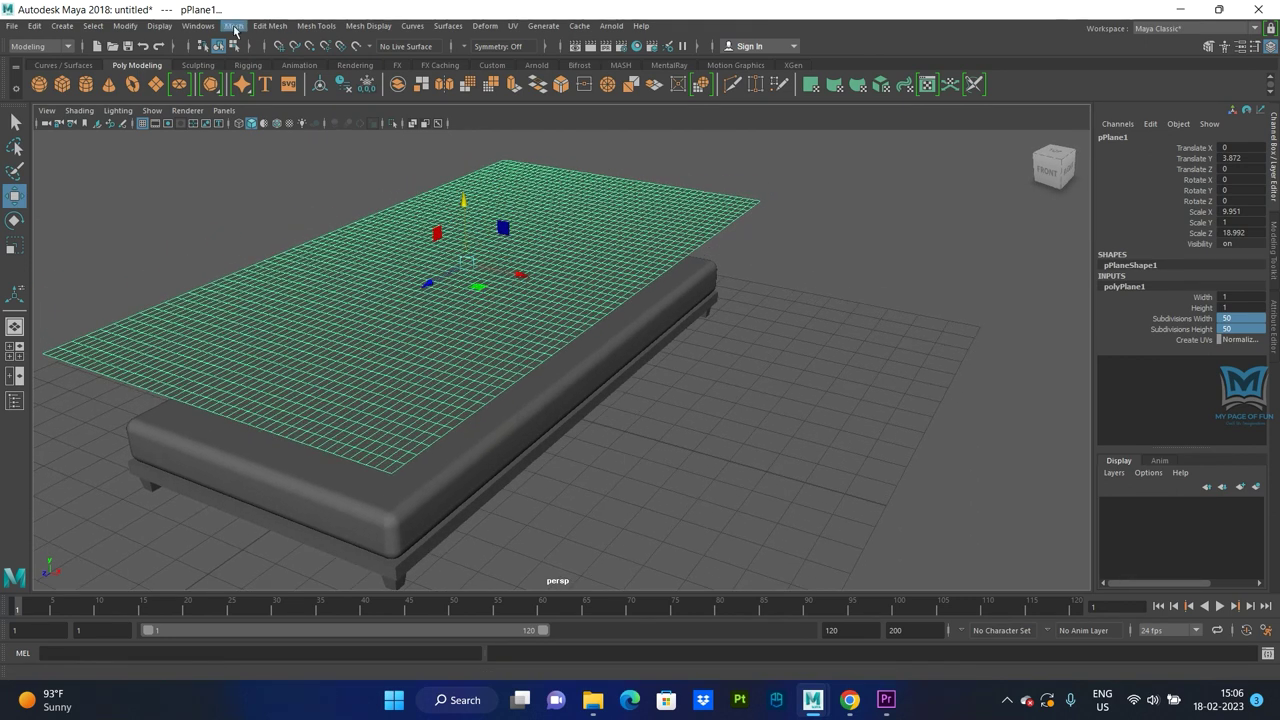
click(40, 46)
Switch to the FX menu set and convert the plane into an nCloth object.
click(30, 104)
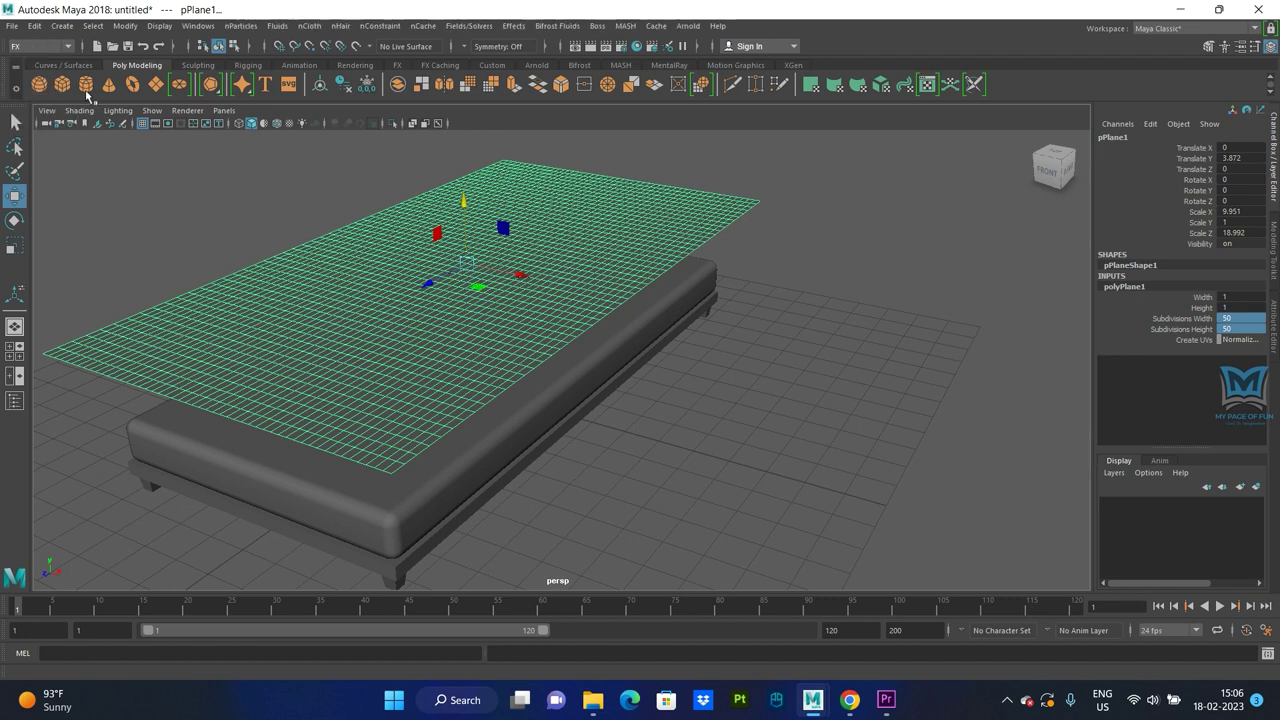
click(311, 26)
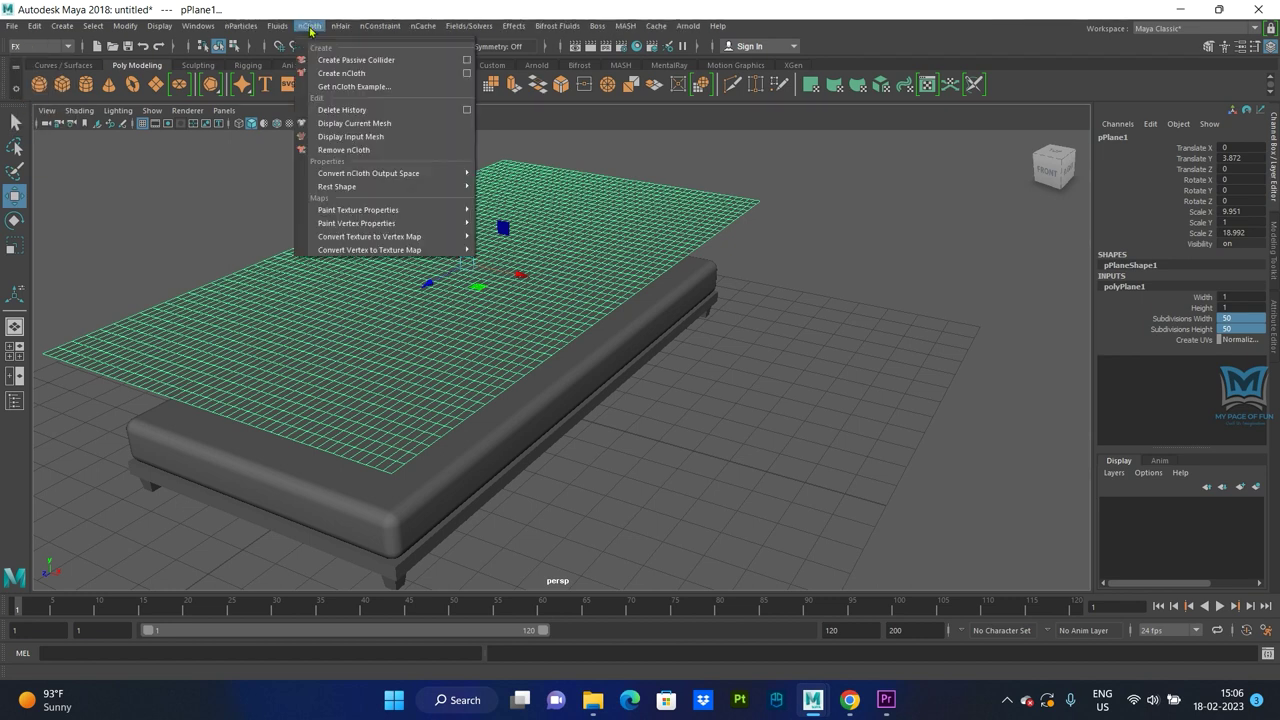
click(337, 80)
Play the cloth simulation briefly, stop it, and rewind to frame 1.
scroll(643, 411, down, 5)
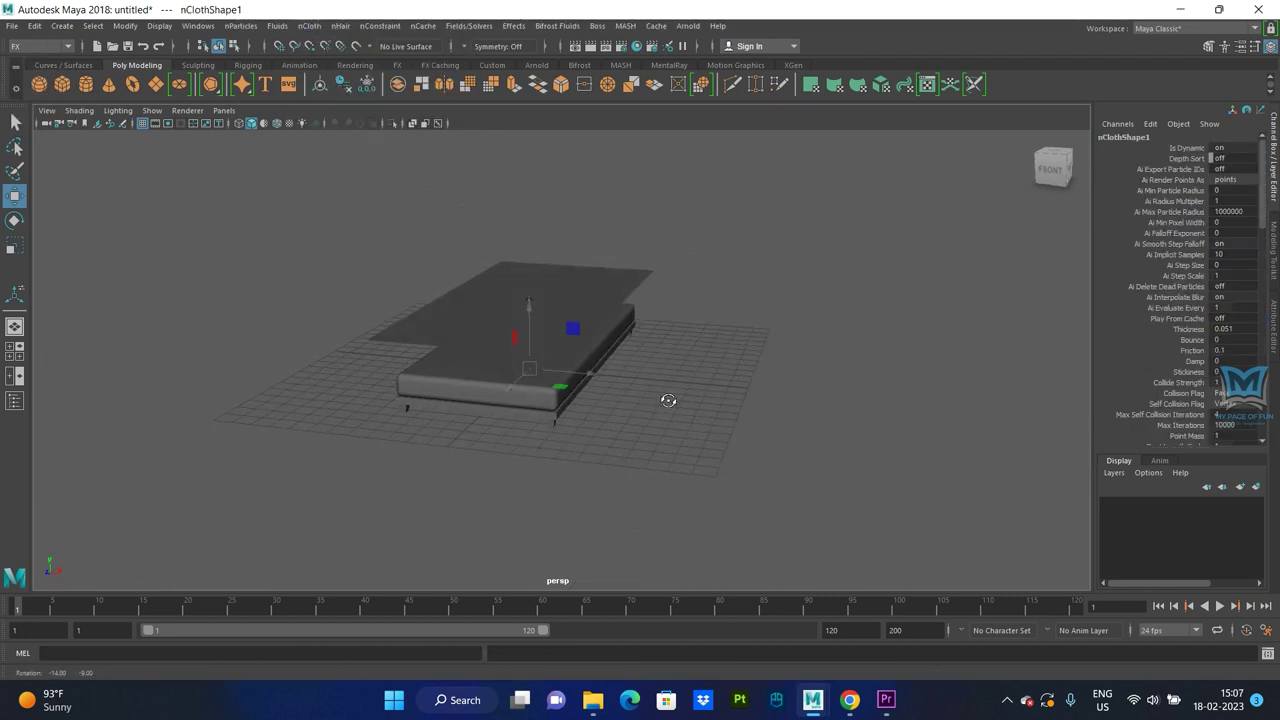
click(1219, 606)
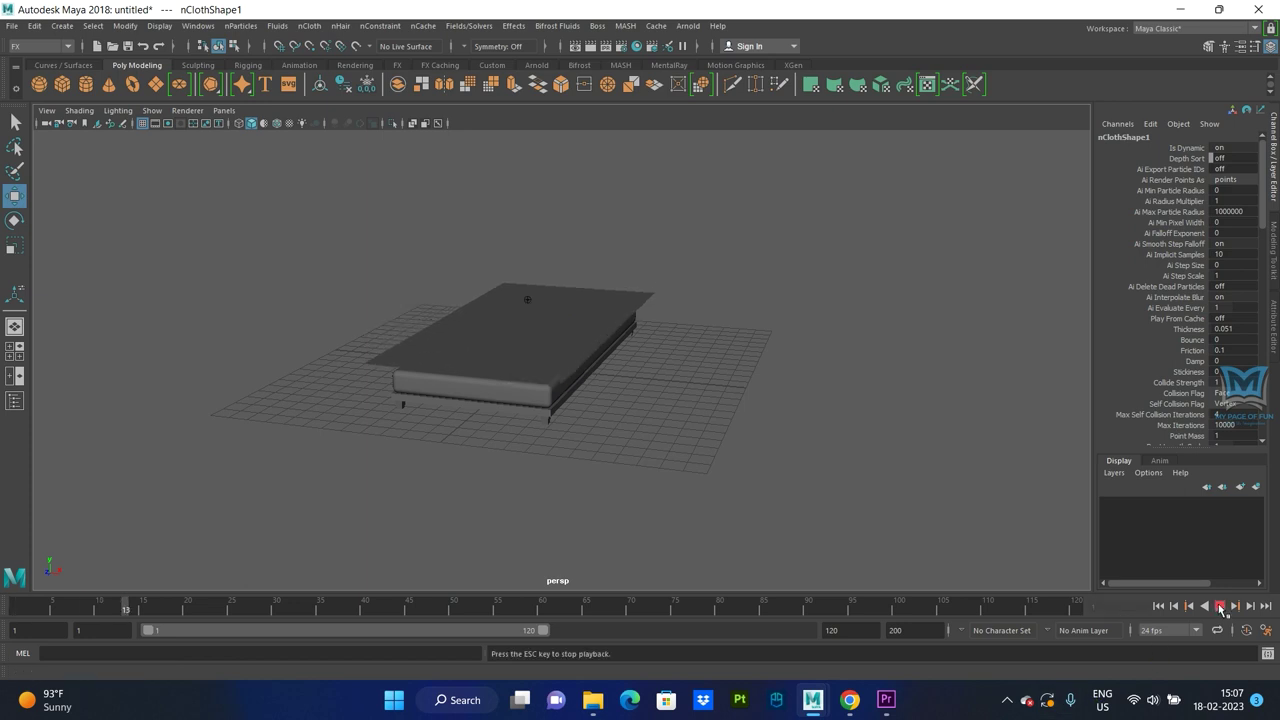
click(1219, 606)
click(1158, 606)
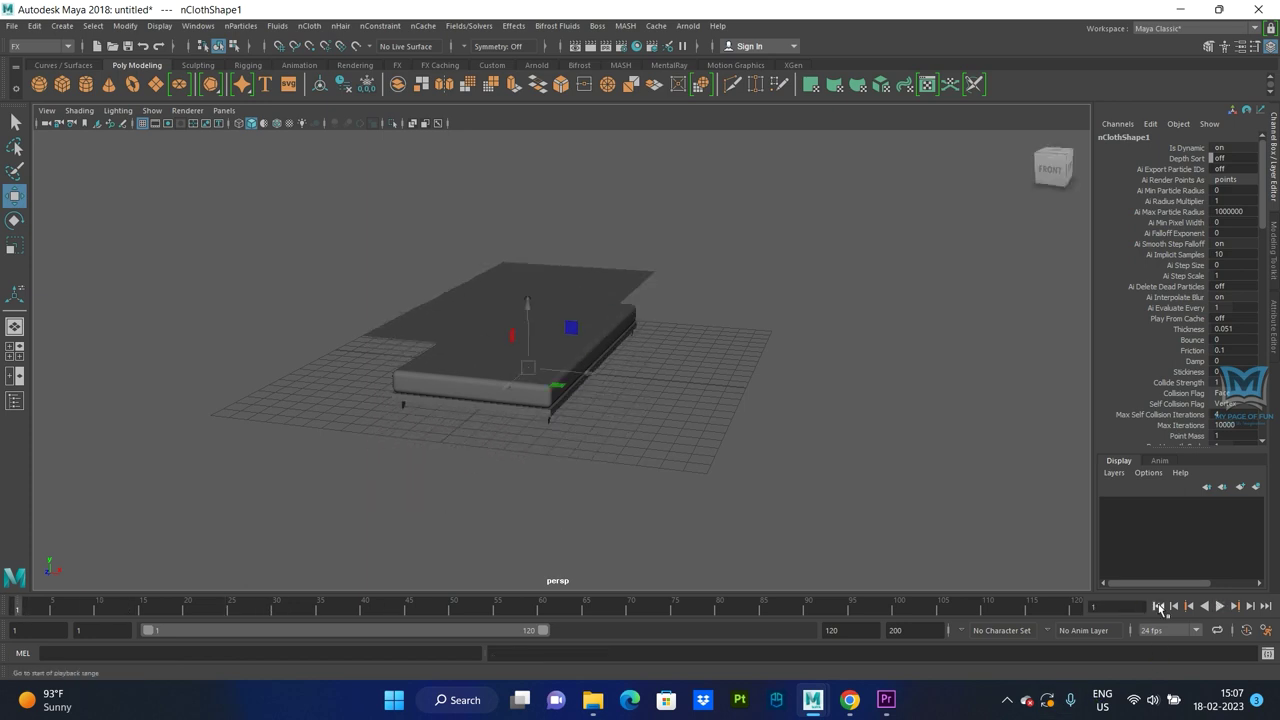
mouse_move(699, 511)
alt+mouse_down()
mouse_move(609, 483)
mouse_move(560, 377)
alt+mouse_up()
mouse_move(360, 363)
alt+mouse_down()
mouse_move(352, 396)
mouse_move(311, 326)
mouse_move(679, 346)
mouse_move(633, 368)
alt+mouse_up()
mouse_move(530, 467)
alt+mouse_down()
mouse_move(531, 449)
mouse_move(597, 466)
alt+mouse_up()
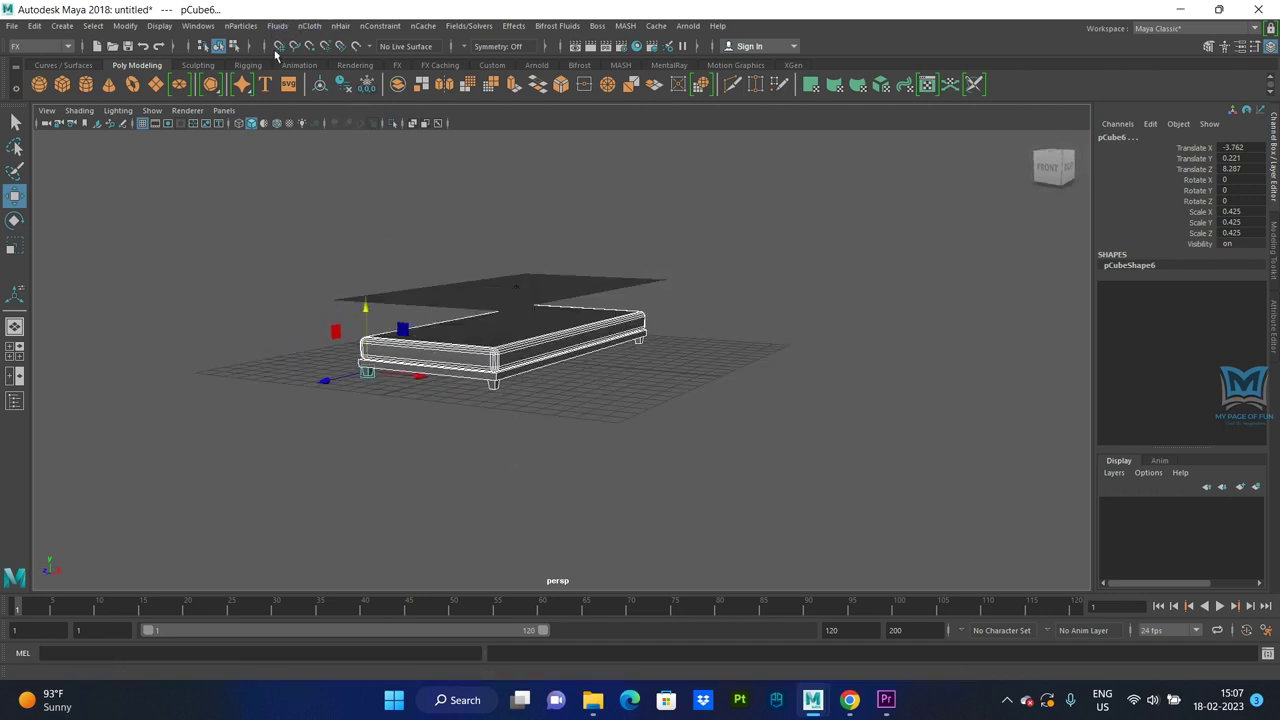
Make the bed a passive collider, then replay and stop the cloth simulation.
click(311, 25)
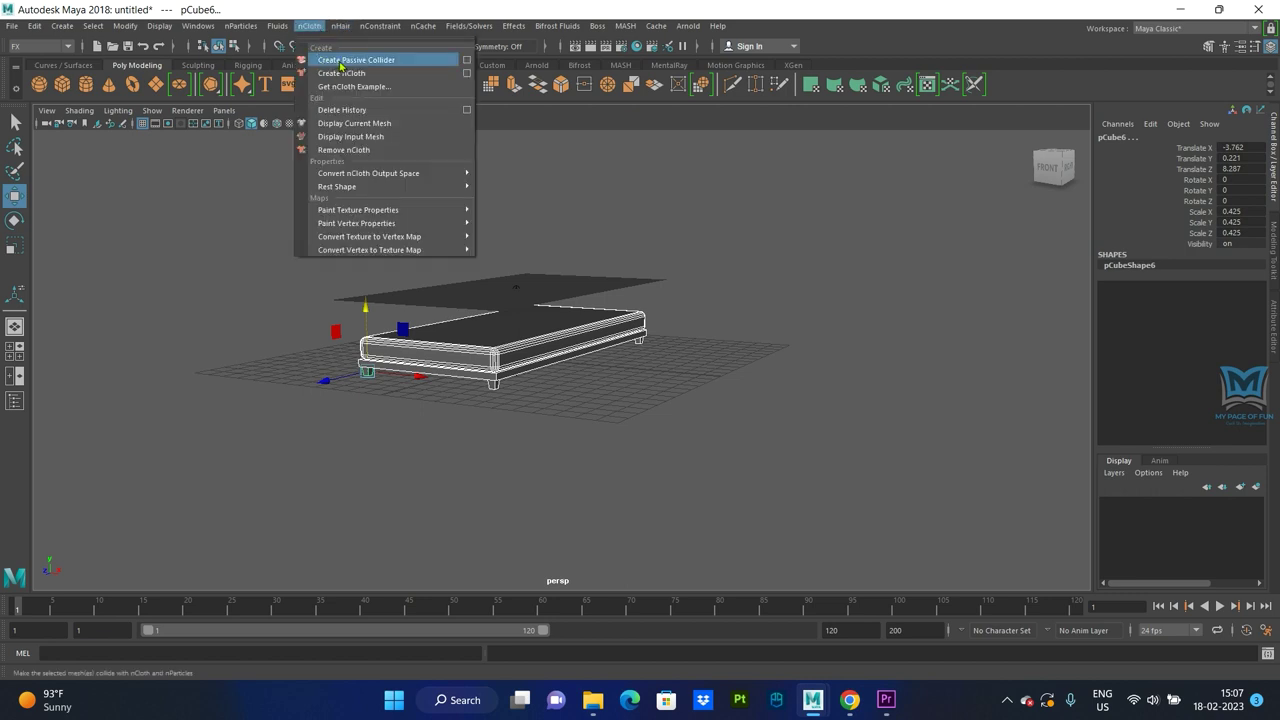
click(341, 62)
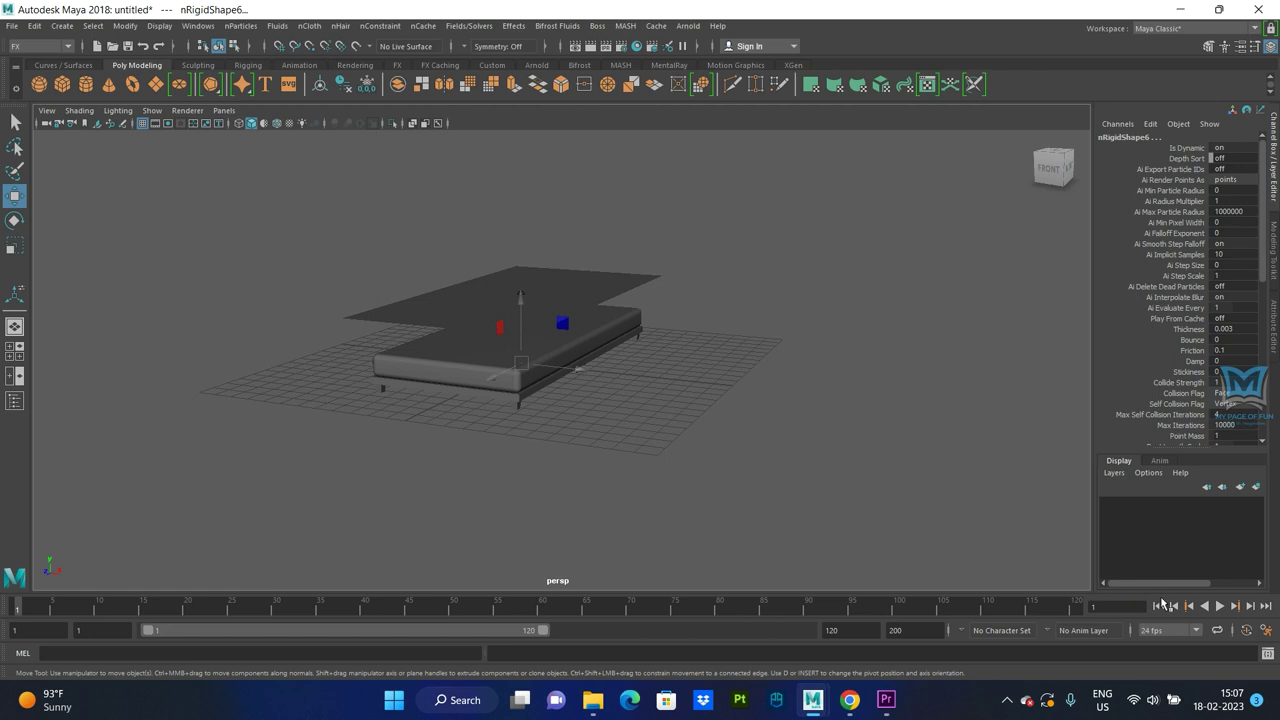
click(1220, 606)
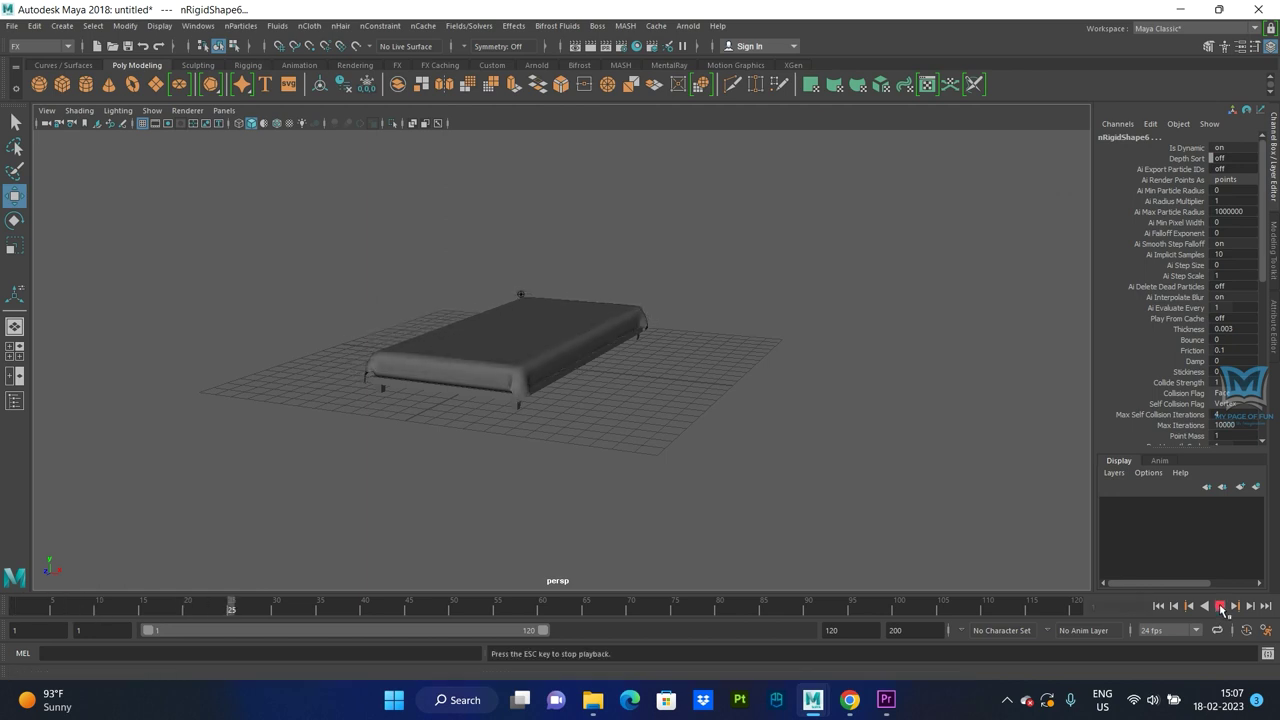
click(1220, 606)
Orbit around the draped bed, rewind to frame 1 and show nRigidShape6's full attributes with Ctrl+A.
mouse_move(666, 437)
alt+mouse_down()
mouse_move(495, 424)
mouse_move(624, 467)
mouse_move(212, 333)
alt+mouse_up()
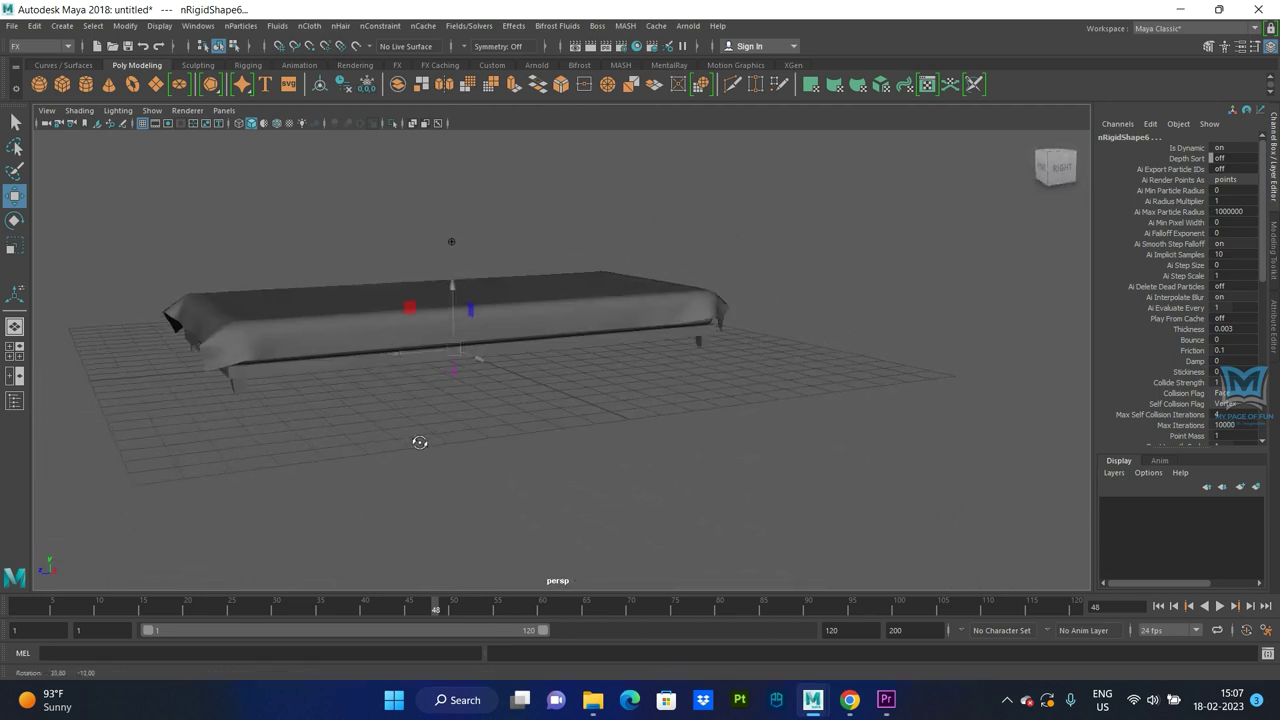
alt+drag(509, 390, 589, 421)
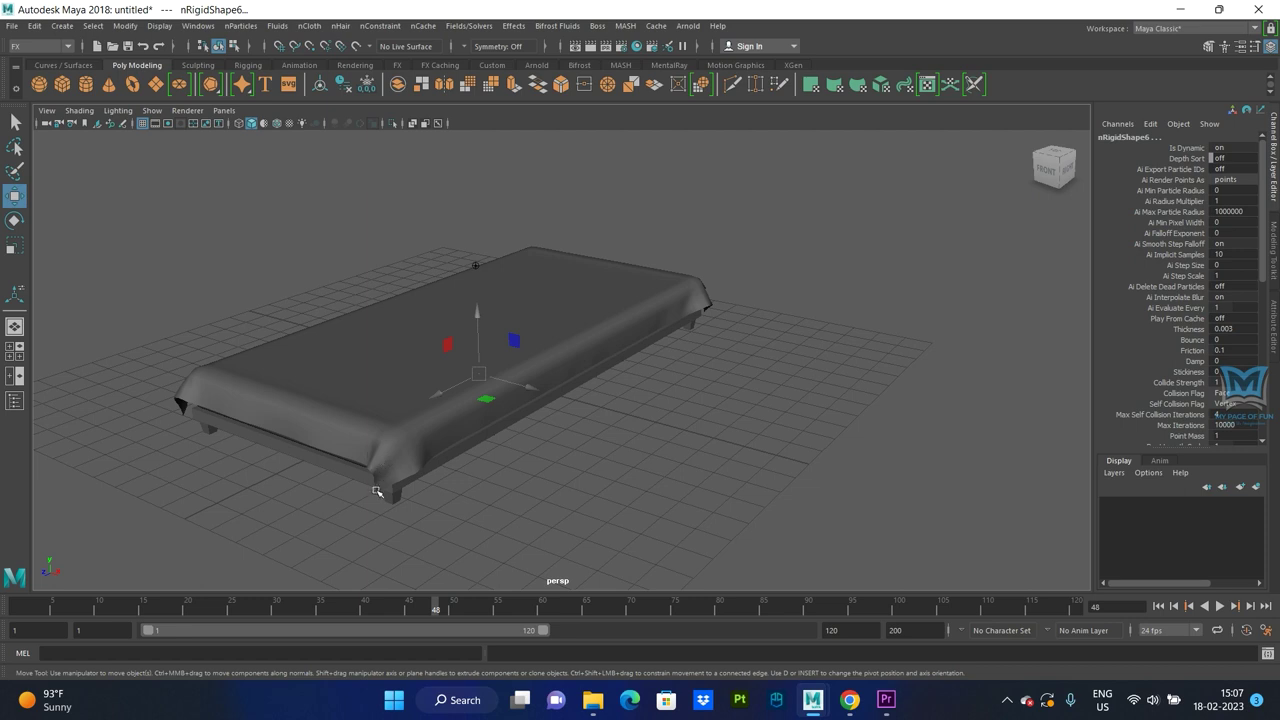
mouse_move(512, 430)
alt+mouse_down()
mouse_move(480, 491)
mouse_move(369, 489)
mouse_move(571, 517)
mouse_move(409, 486)
alt+mouse_up()
mouse_move(563, 417)
alt+mouse_down()
mouse_move(594, 417)
mouse_move(563, 403)
mouse_move(409, 443)
mouse_move(509, 449)
mouse_move(736, 497)
alt+mouse_up()
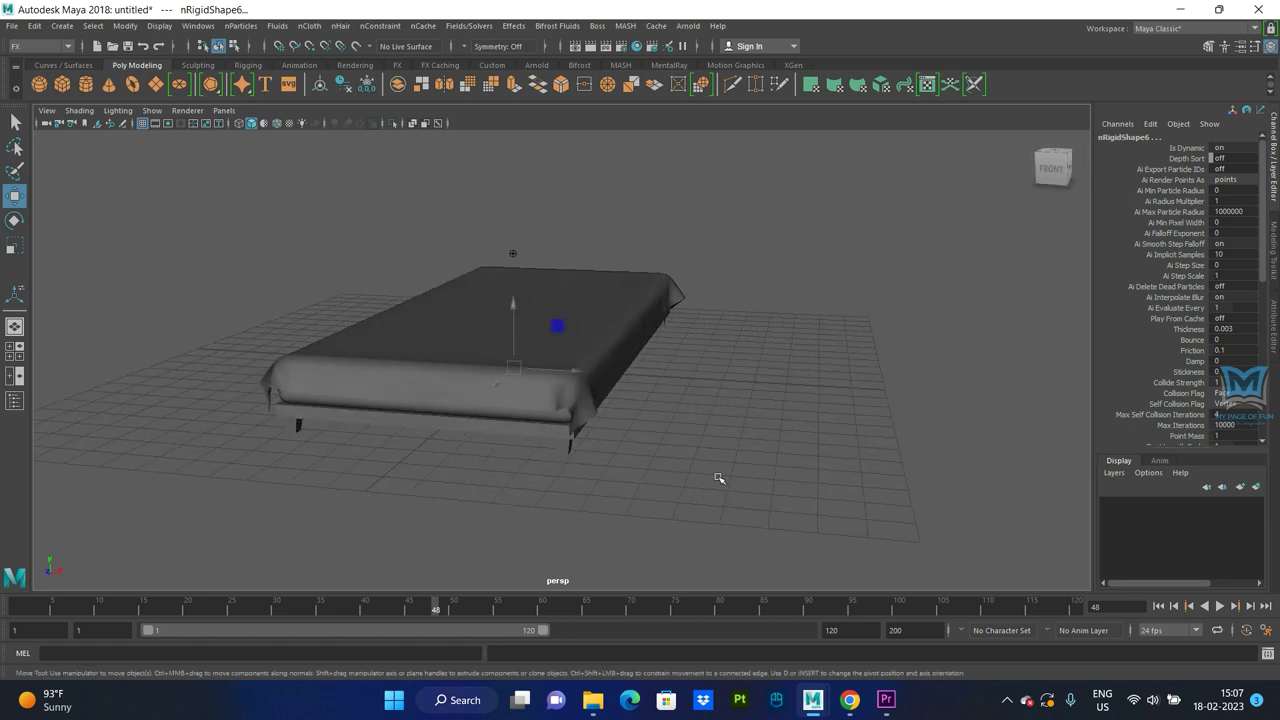
drag(82, 604, 16, 606)
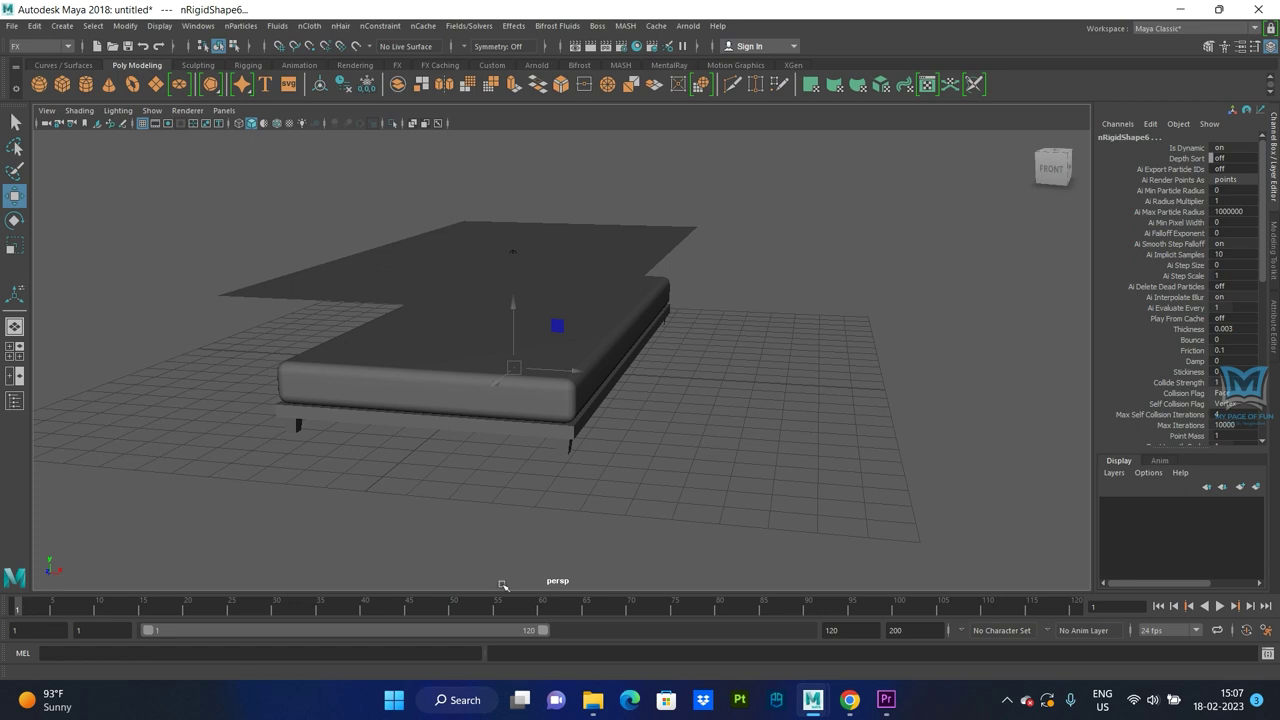
key(ctrl+a)
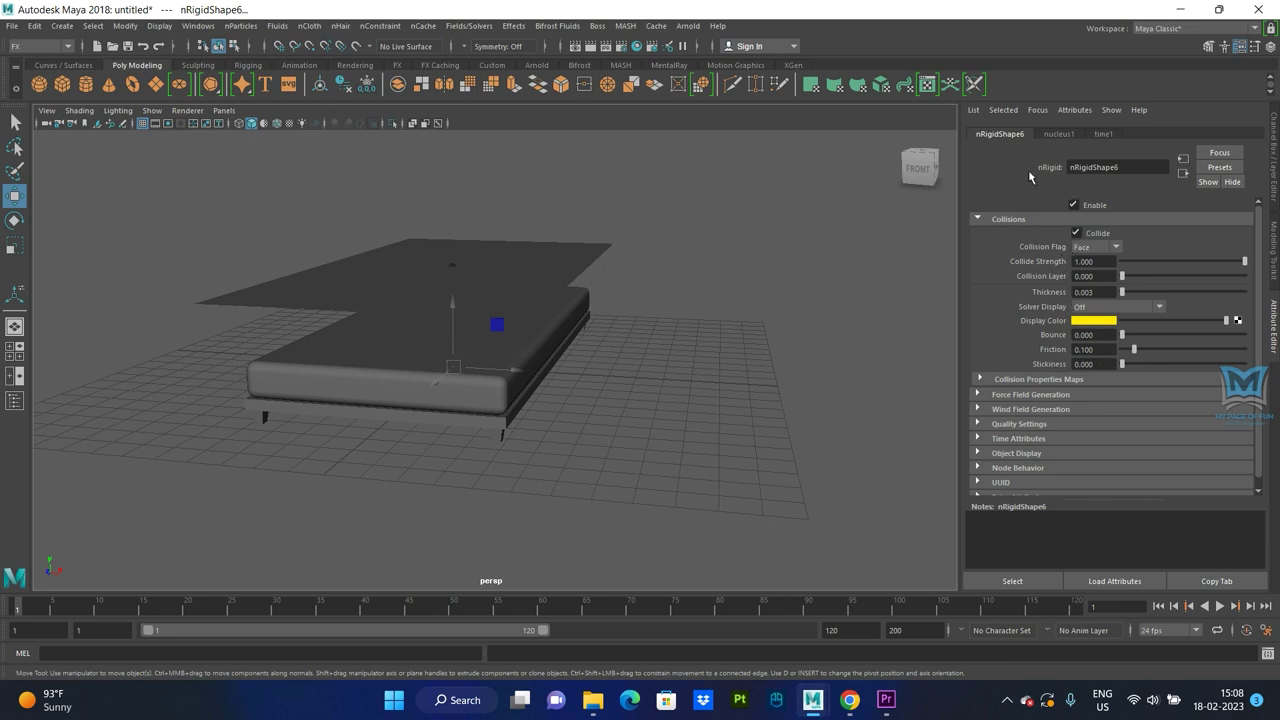
Raise nucleus1 Air Density to 5.934, preview the fall to frame 58, then rewind.
click(1057, 134)
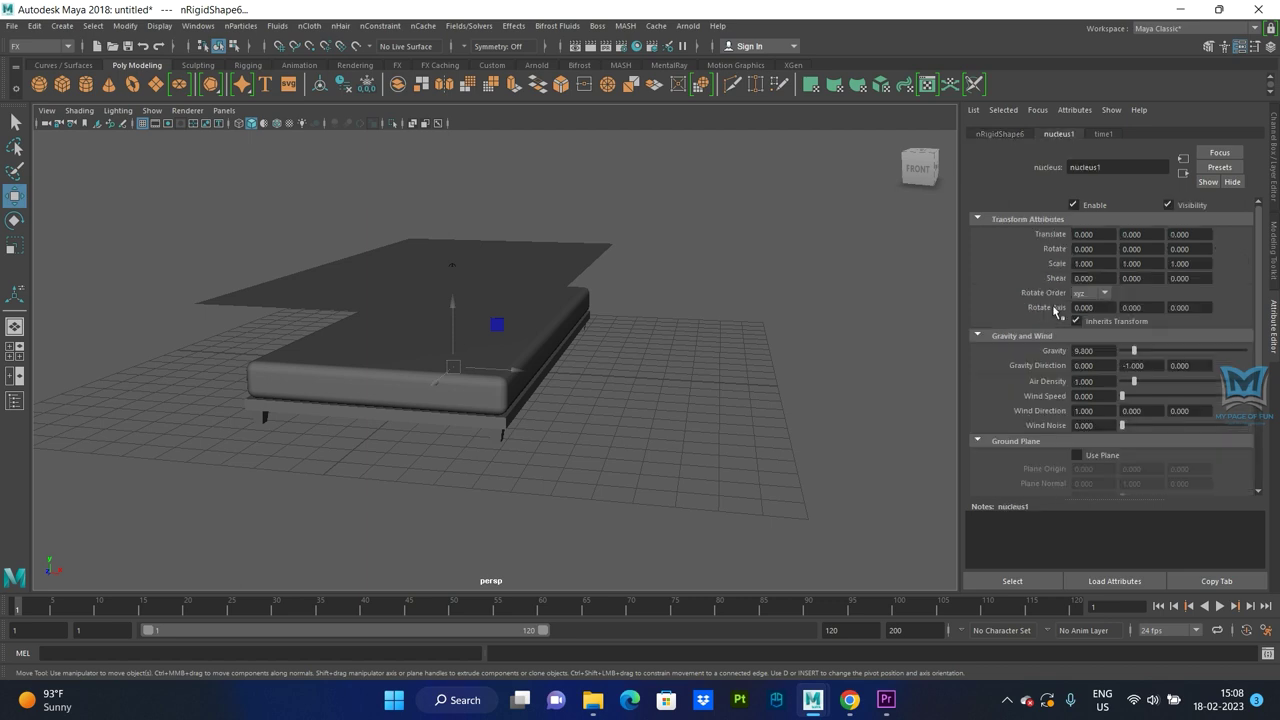
drag(1134, 382, 1196, 383)
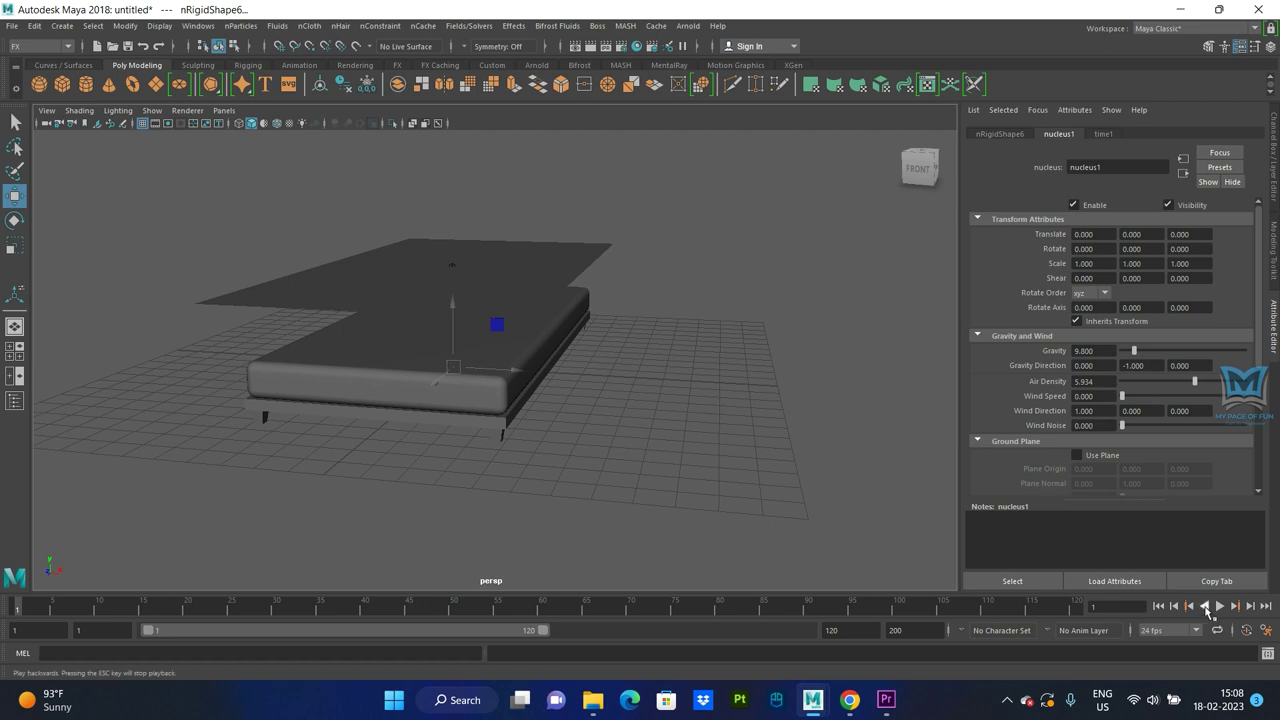
click(1219, 606)
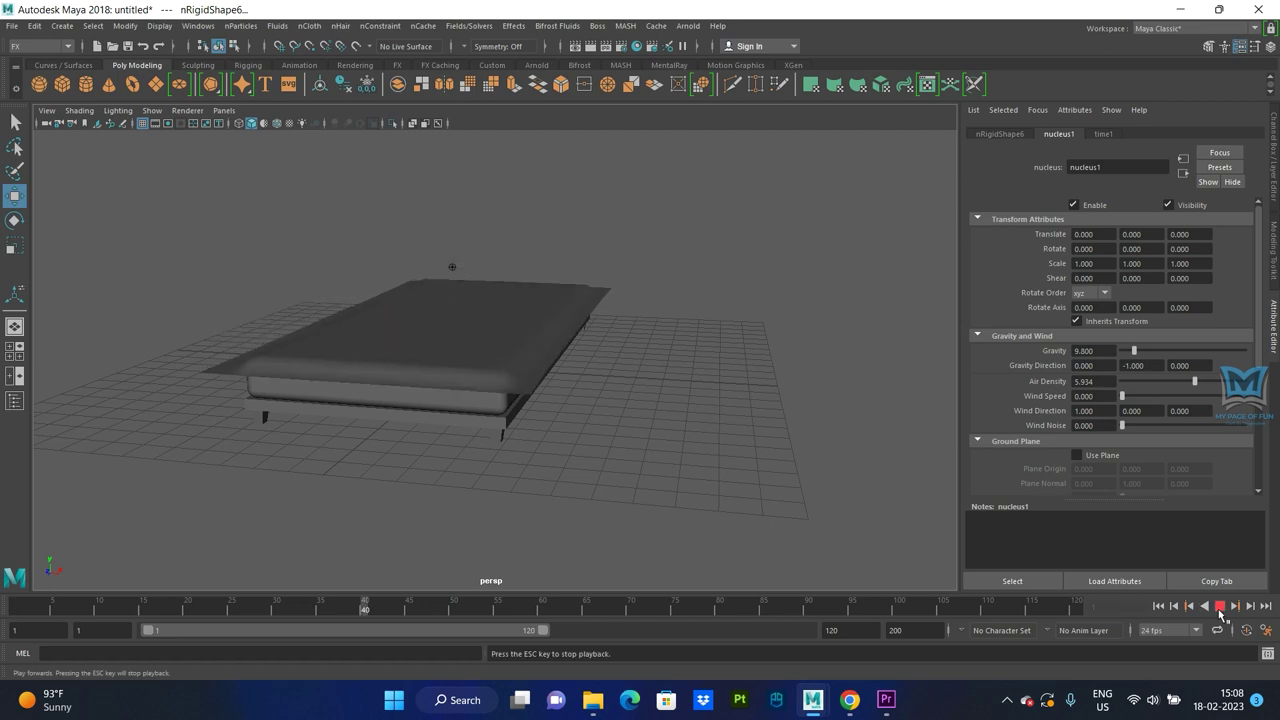
click(1219, 606)
mouse_move(699, 432)
alt+mouse_down()
mouse_move(657, 471)
mouse_move(640, 437)
mouse_move(670, 436)
alt+mouse_up()
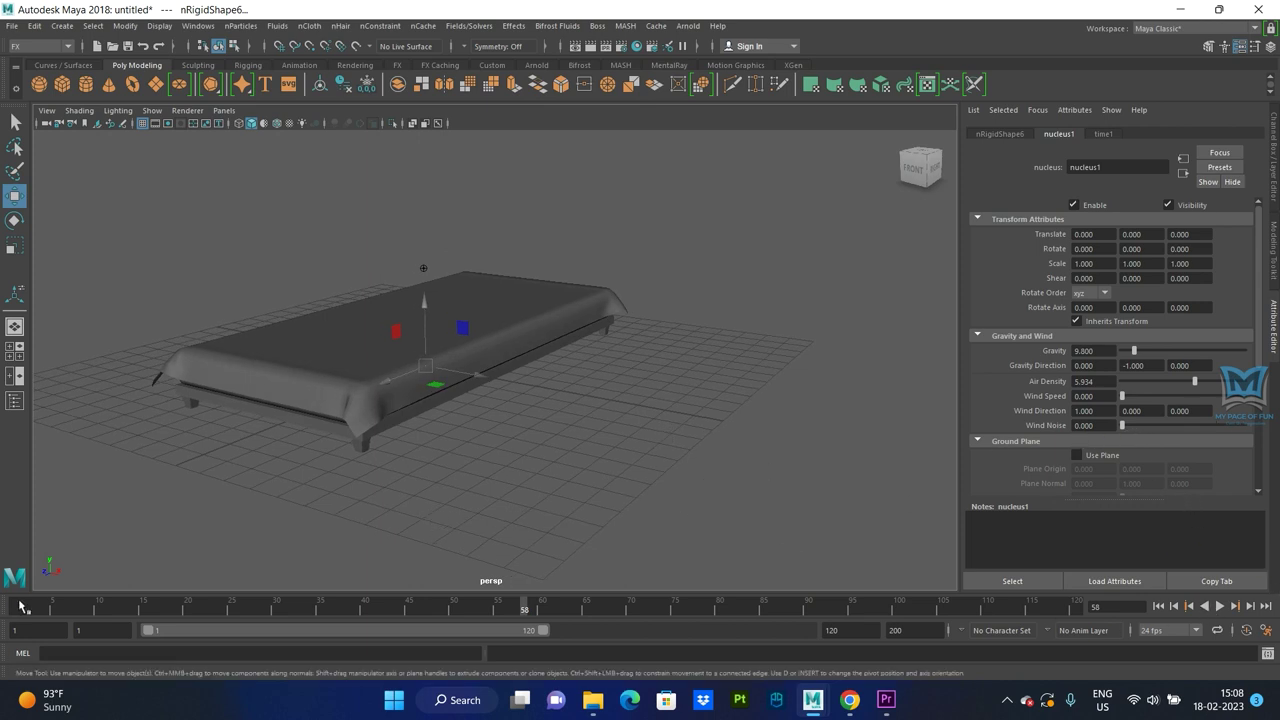
click(31, 610)
Raise Wind Noise to 0.148 and replay the drape up close, then rewind to frame 1.
drag(1128, 427, 1181, 427)
click(1220, 606)
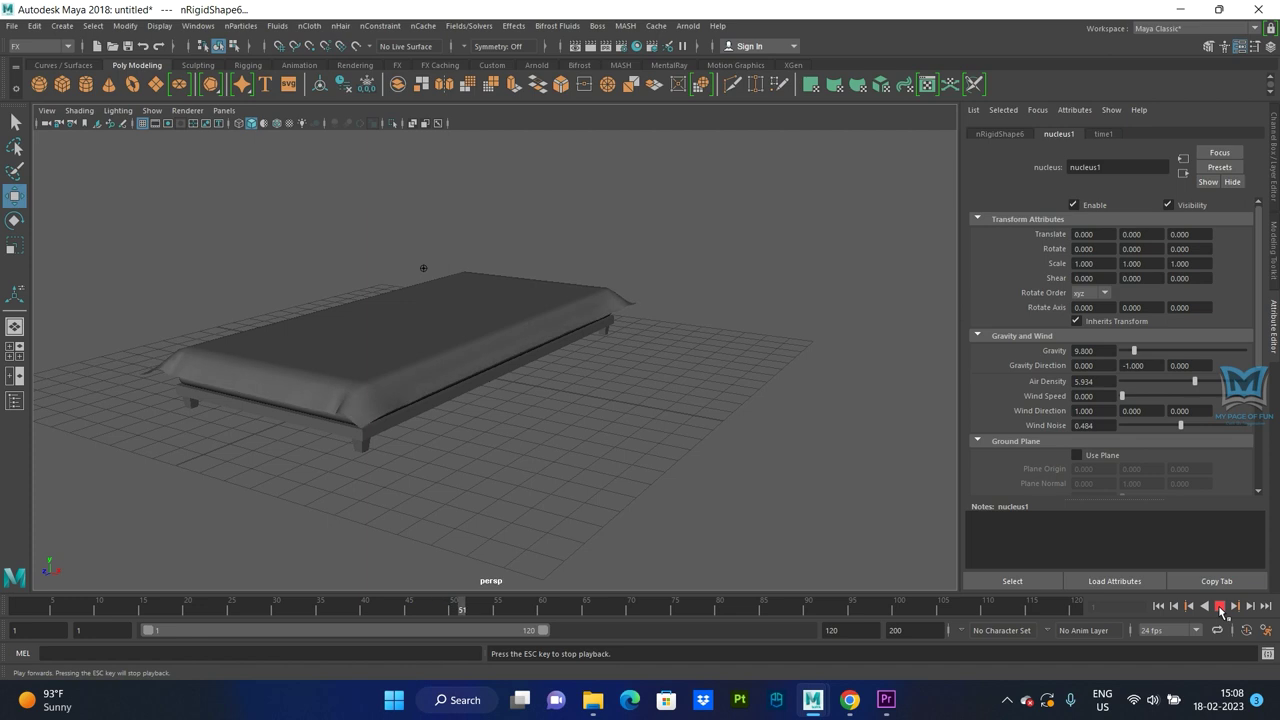
click(1220, 606)
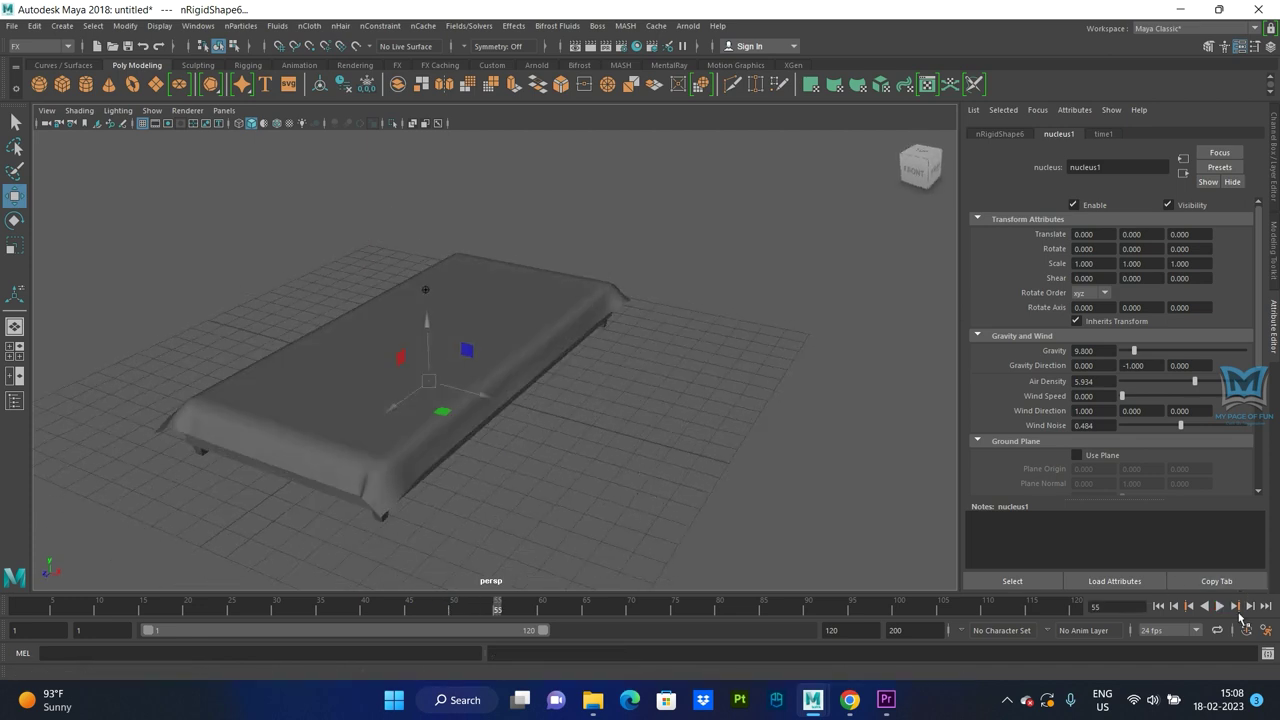
click(22, 607)
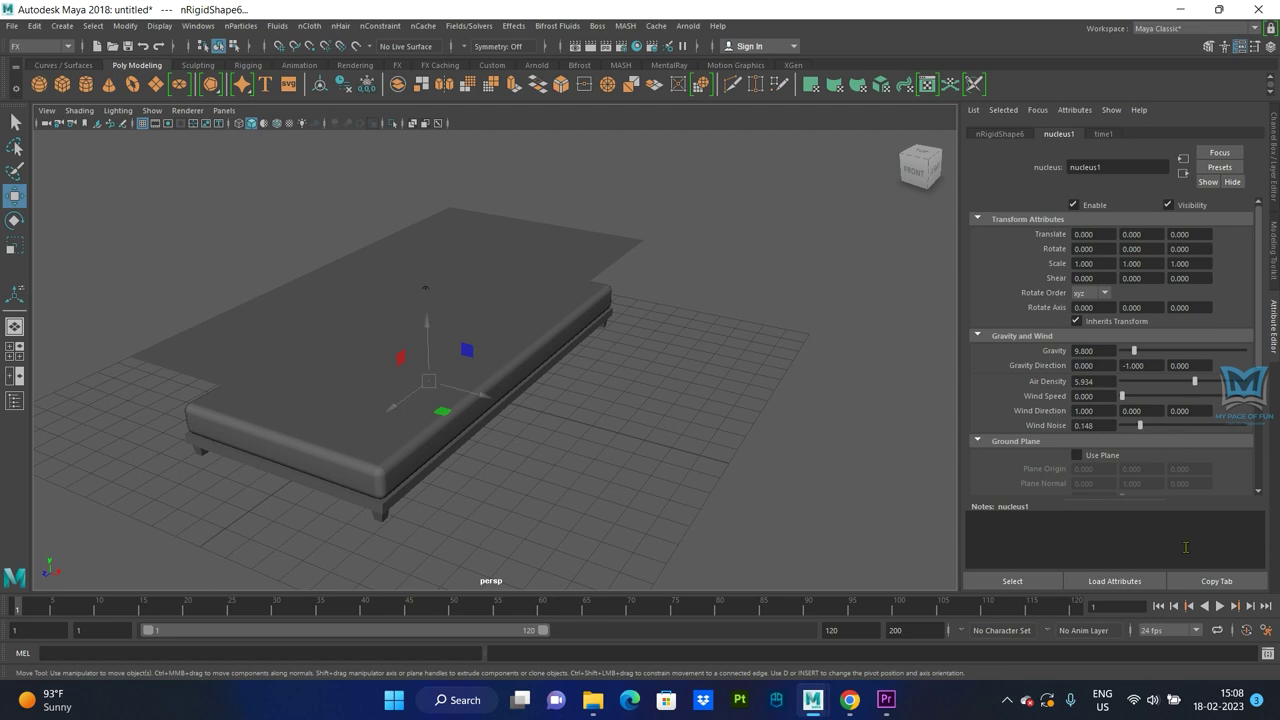
click(1220, 606)
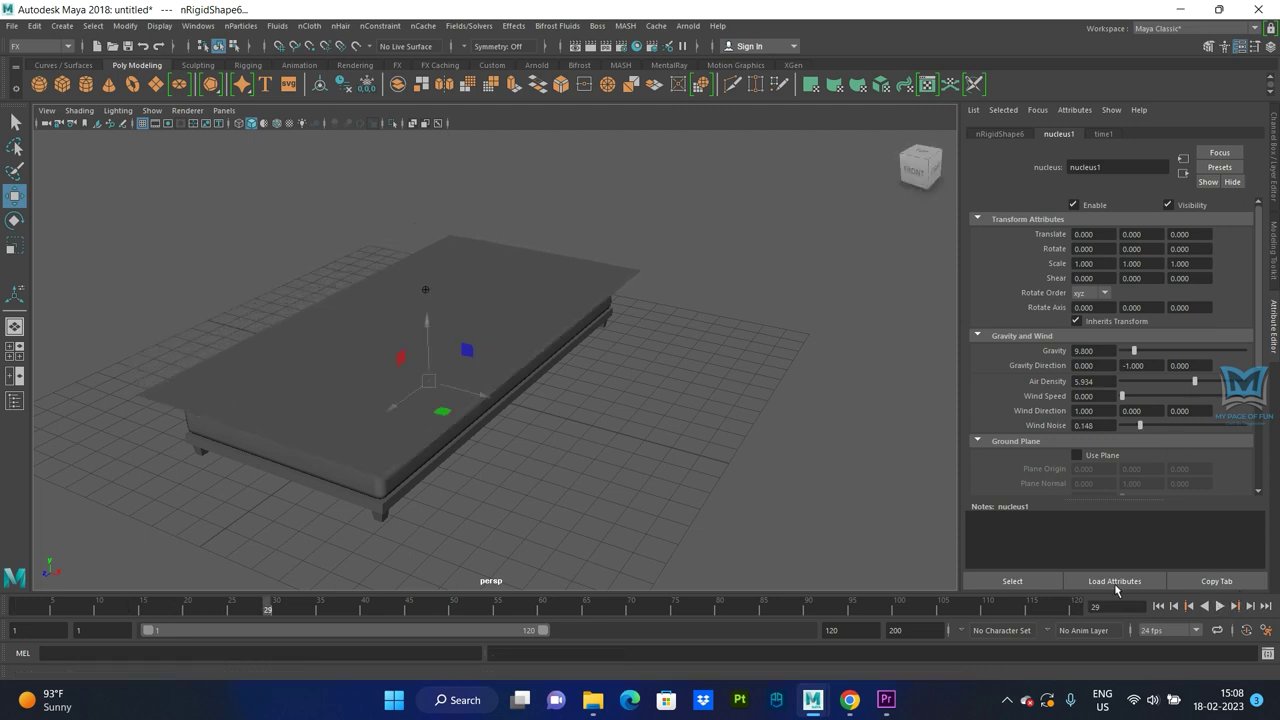
scroll(523, 397, up, 5)
alt+drag(523, 397, 480, 375)
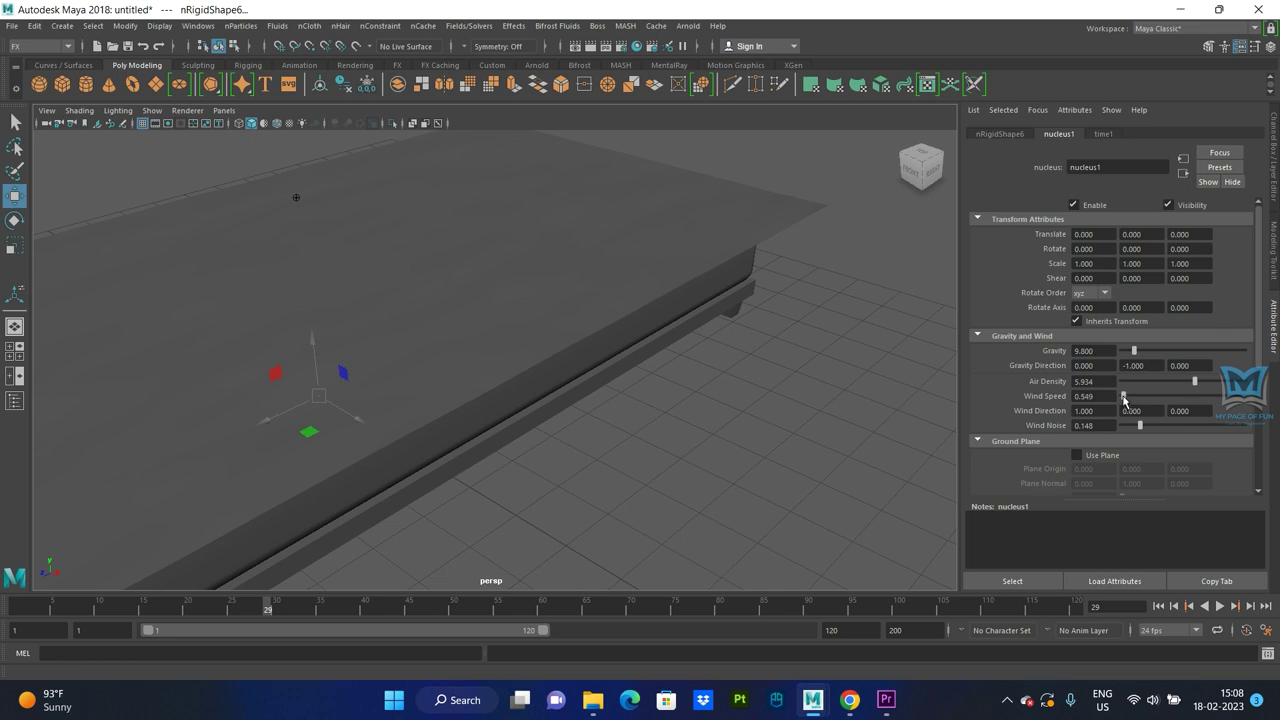
click(1158, 606)
Play the stronger-wind simulation to frames 49 and 98, inspecting the blown sheet.
key(alt+v)
scroll(628, 400, down, 6)
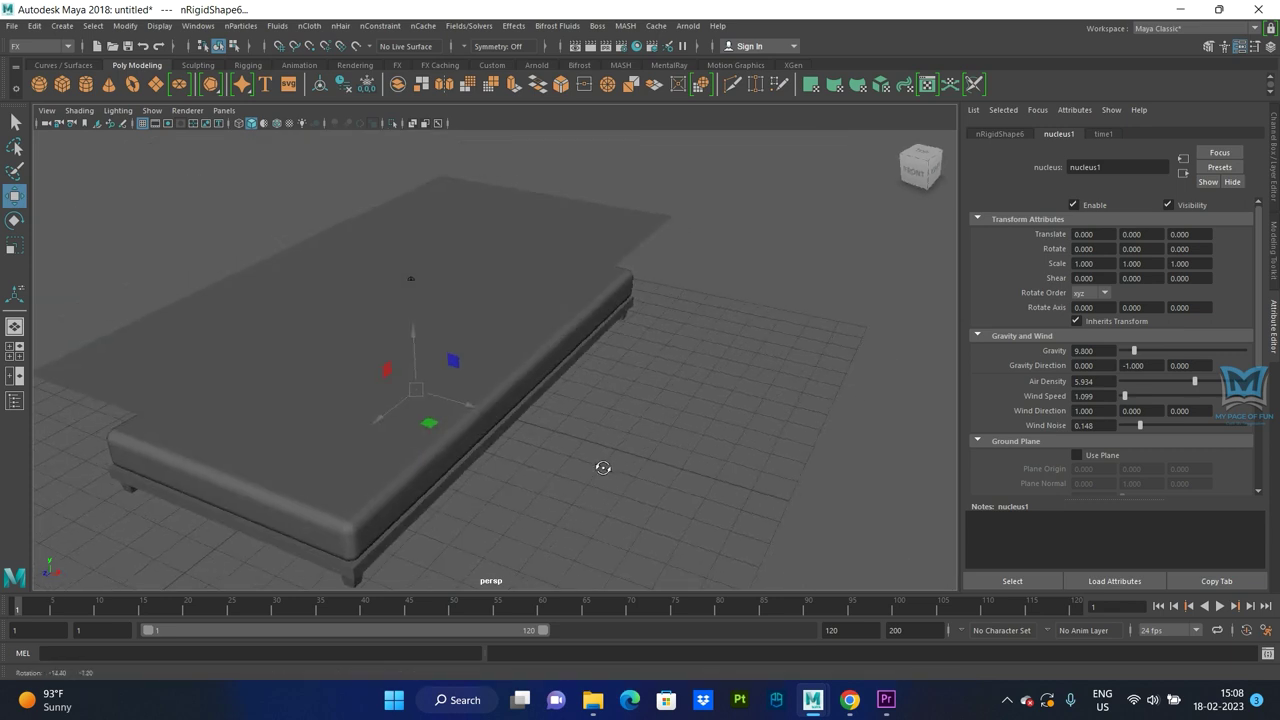
click(1220, 606)
click(1220, 606)
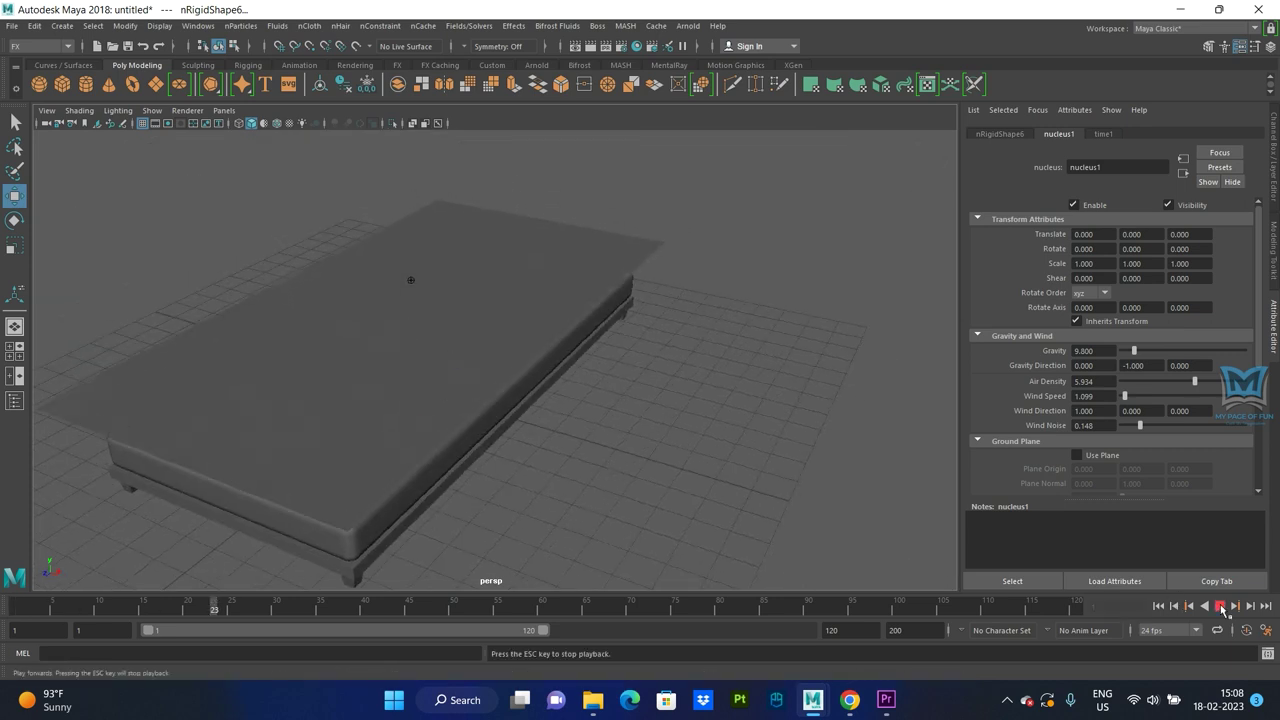
click(1220, 606)
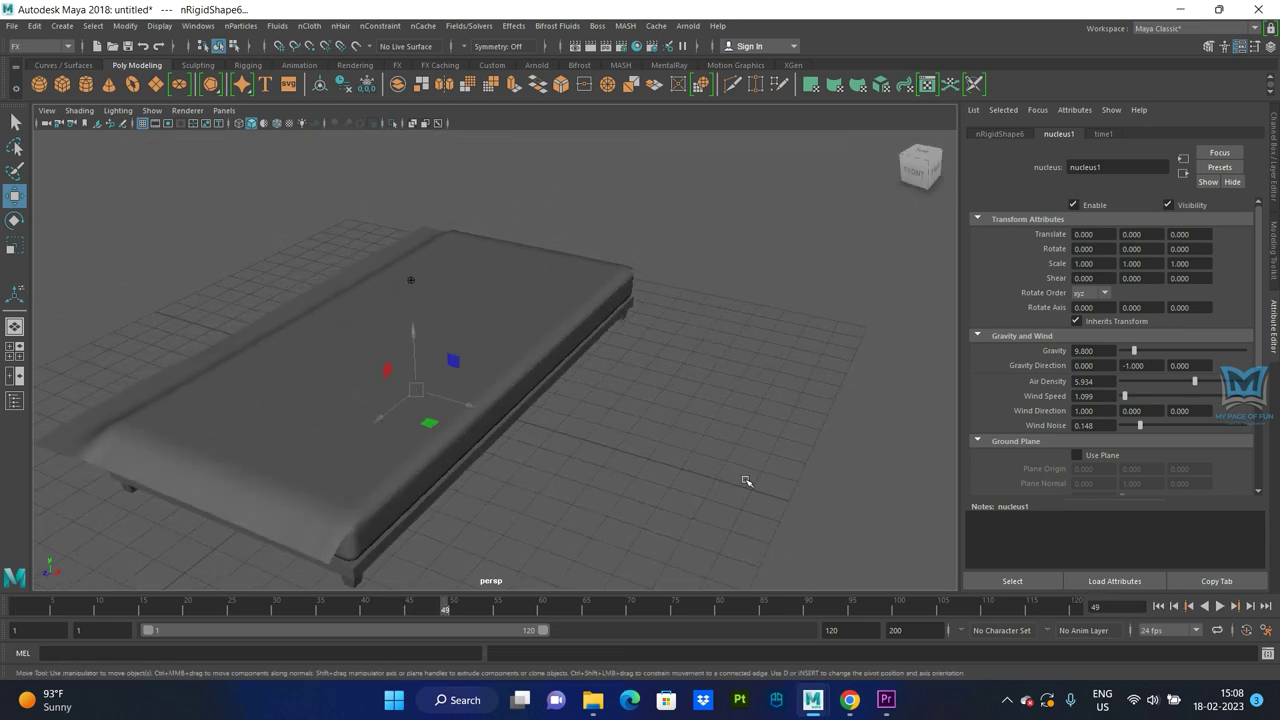
mouse_move(755, 577)
alt+mouse_down()
mouse_move(618, 507)
mouse_move(654, 497)
alt+mouse_up()
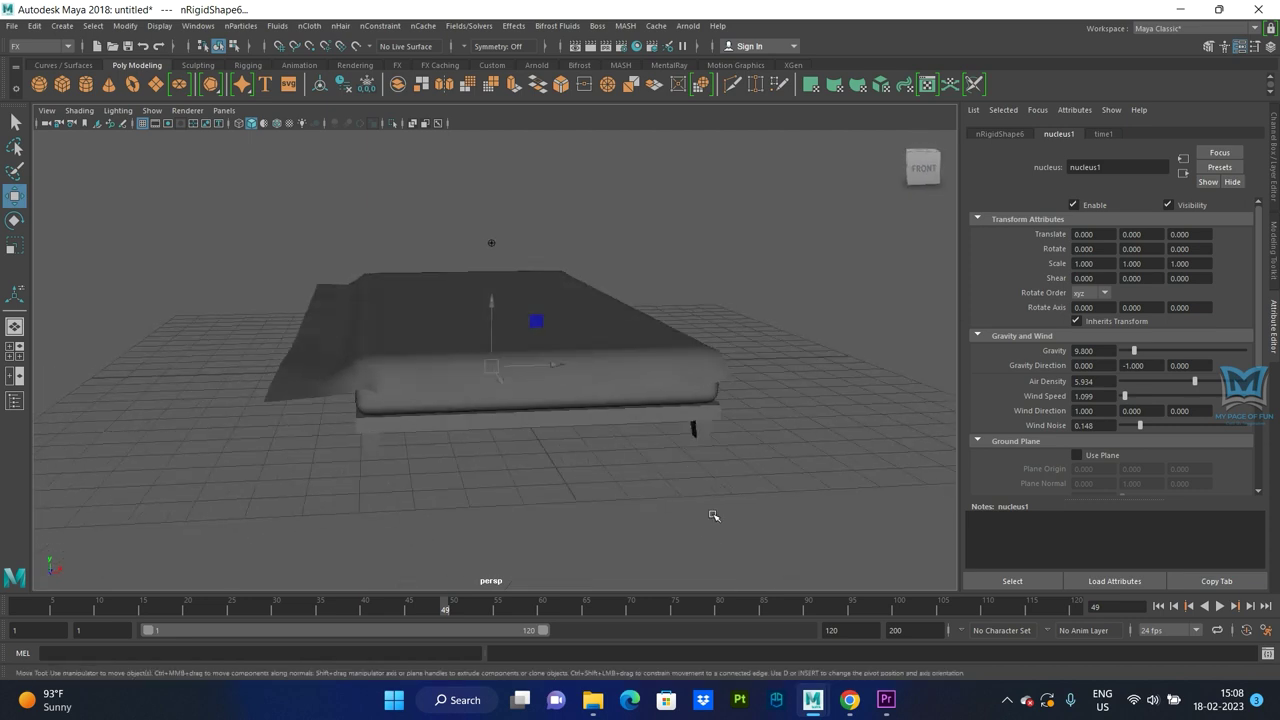
alt+drag(884, 588, 837, 591)
alt+drag(776, 507, 720, 505)
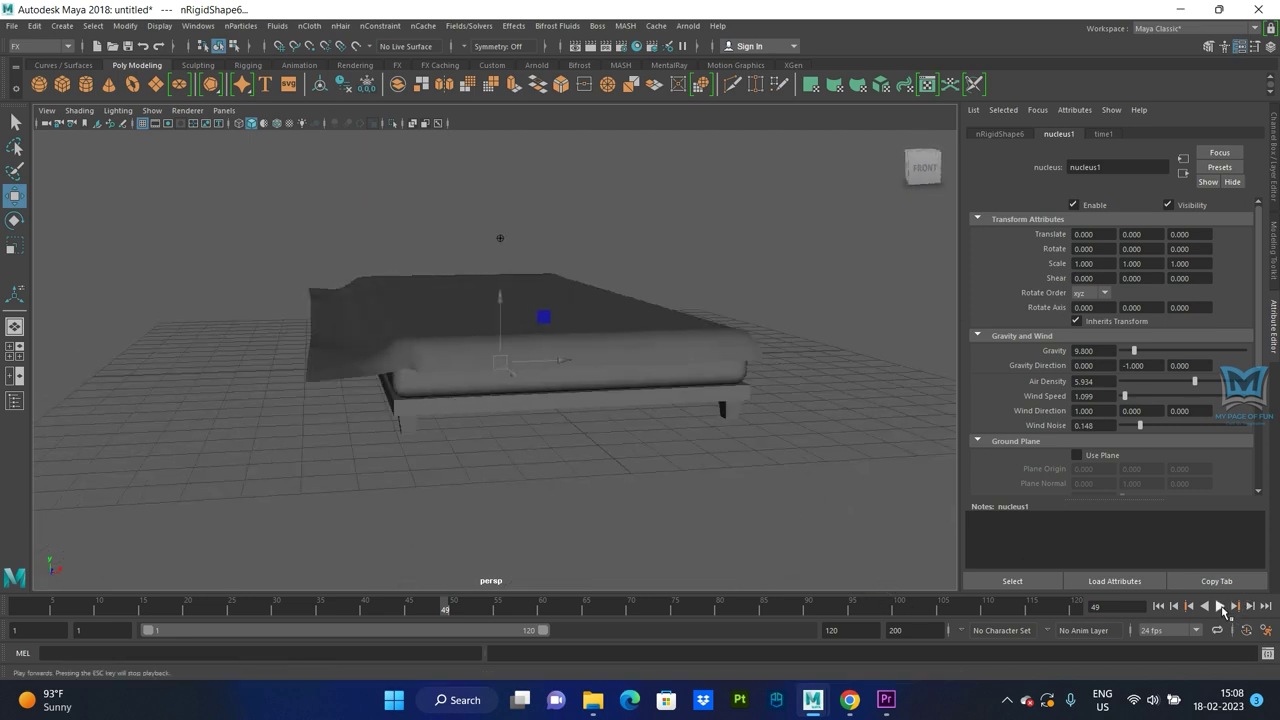
click(1220, 606)
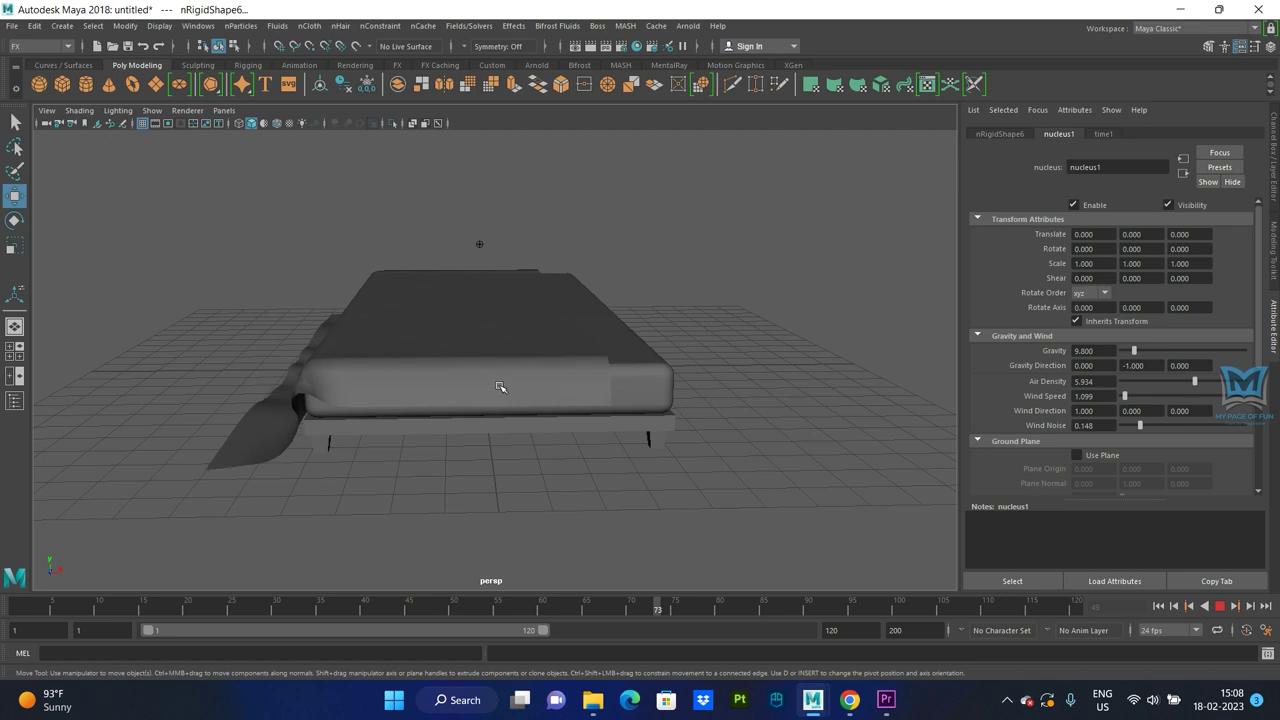
click(1220, 606)
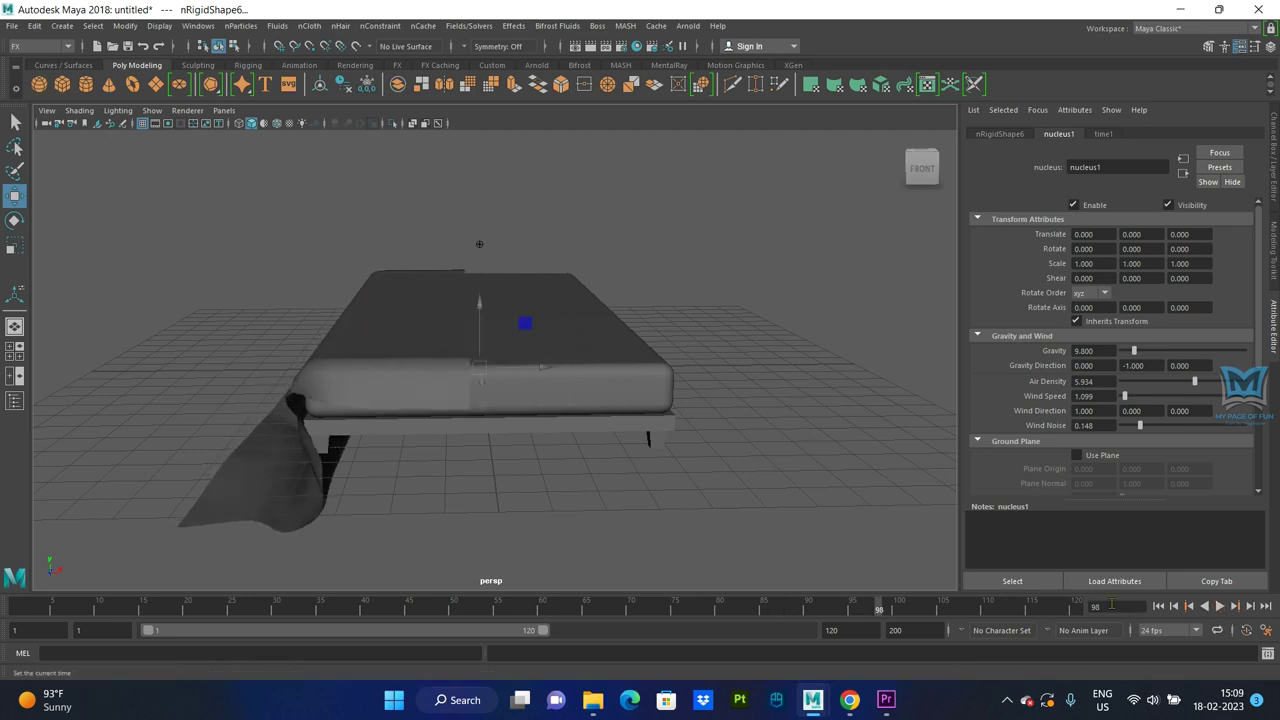
mouse_move(561, 497)
alt+mouse_down()
mouse_move(637, 491)
mouse_move(466, 491)
alt+mouse_up()
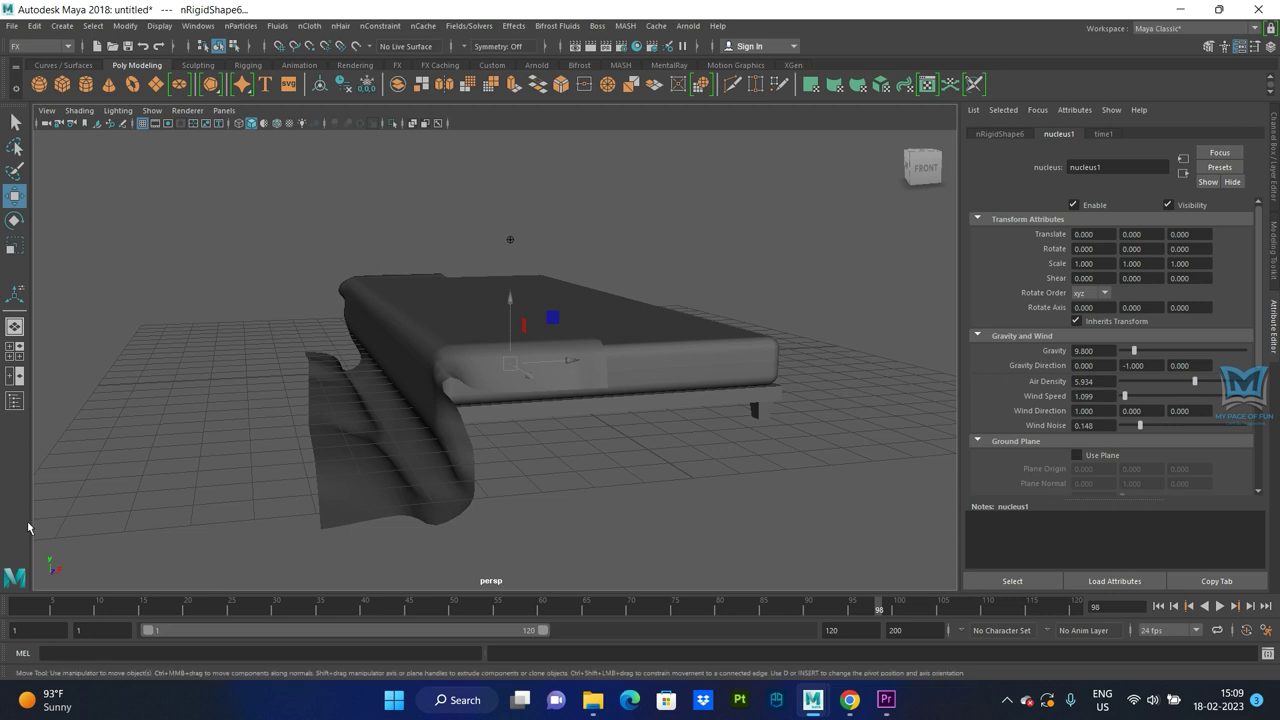
Rewind to frame 1 and set Wind Speed to 0.
drag(37, 610, 12, 610)
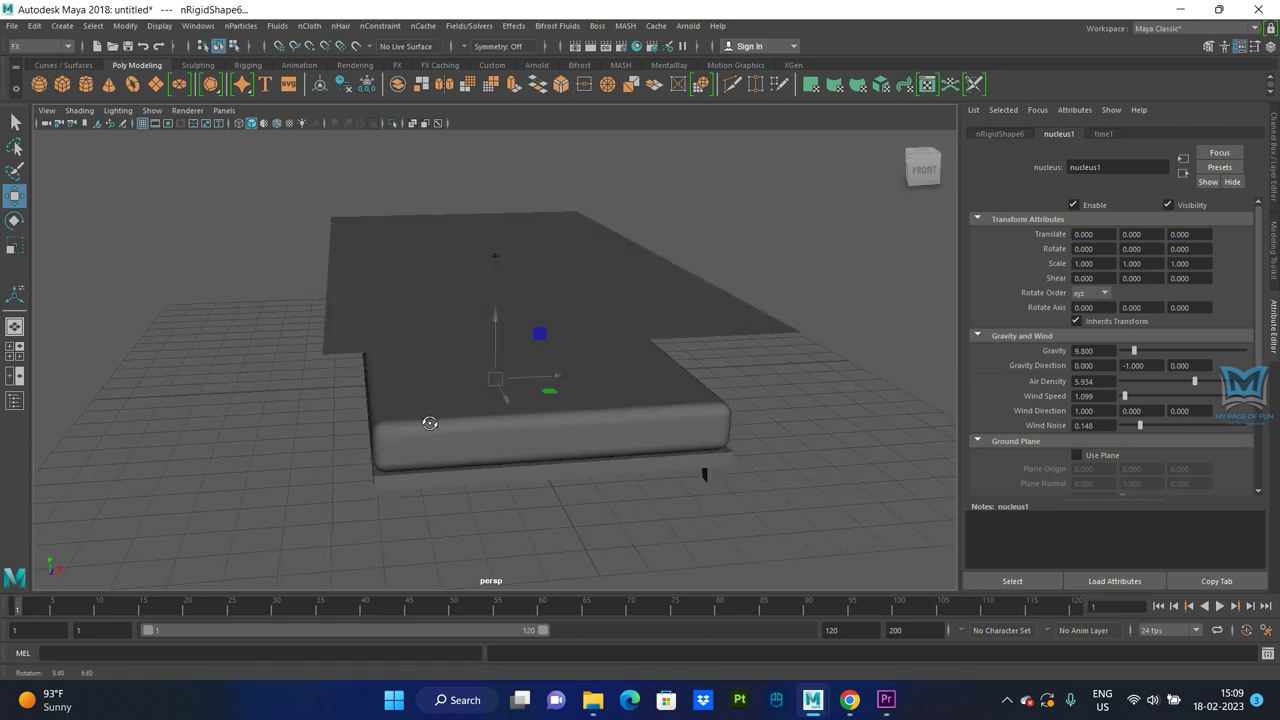
alt+drag(430, 422, 740, 422)
click(1100, 397)
text(0)
key(Return)
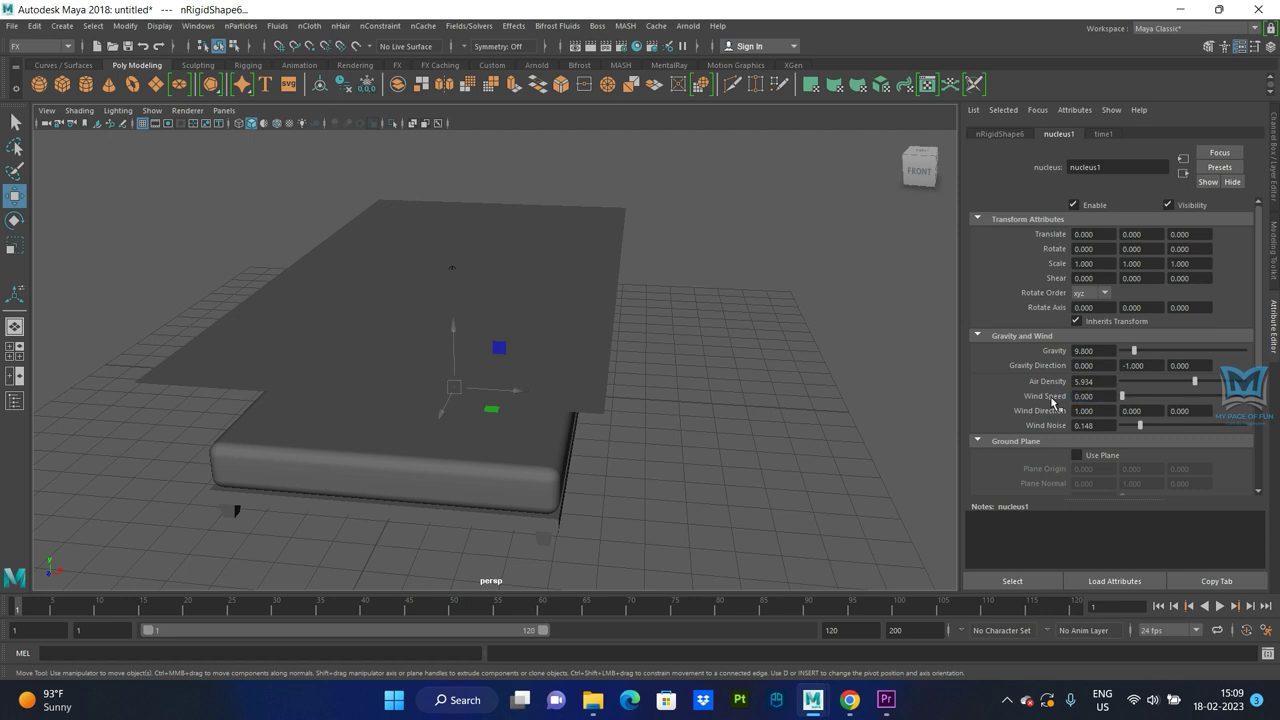
Test Air Density at 10, then settle it at 2.747.
drag(1197, 387, 1240, 386)
click(1219, 606)
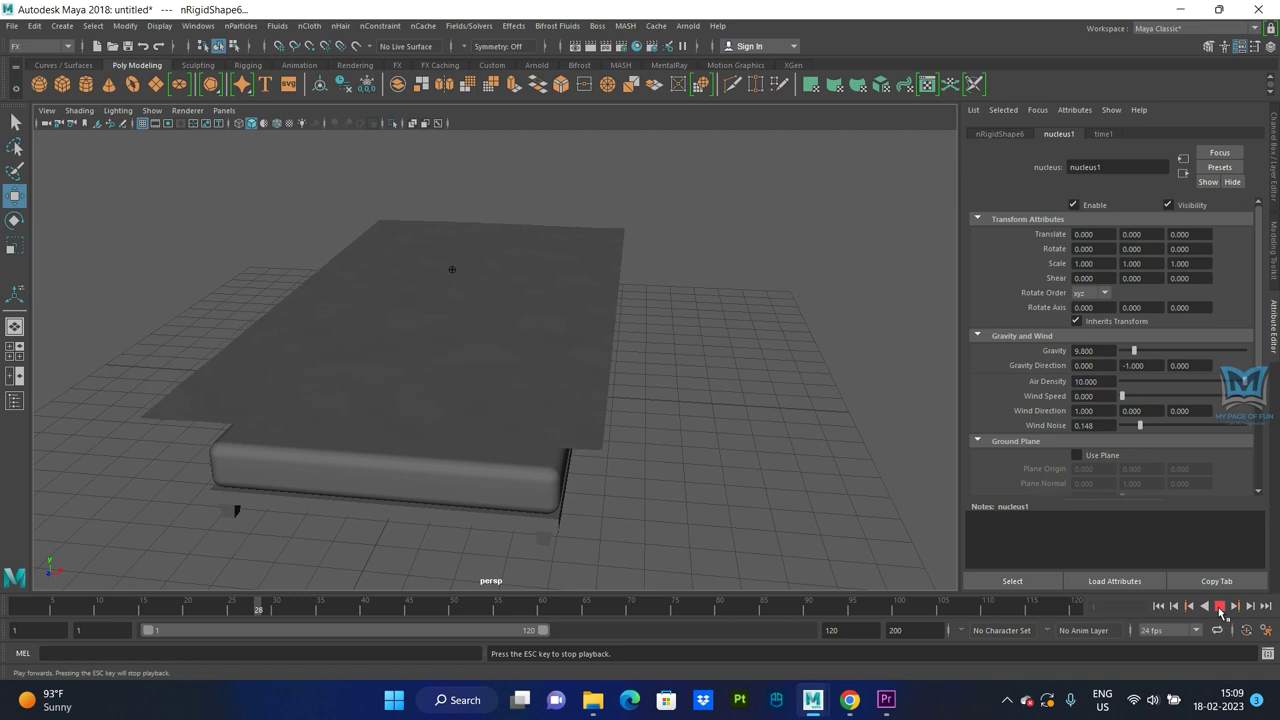
click(1220, 606)
drag(1240, 386, 1155, 382)
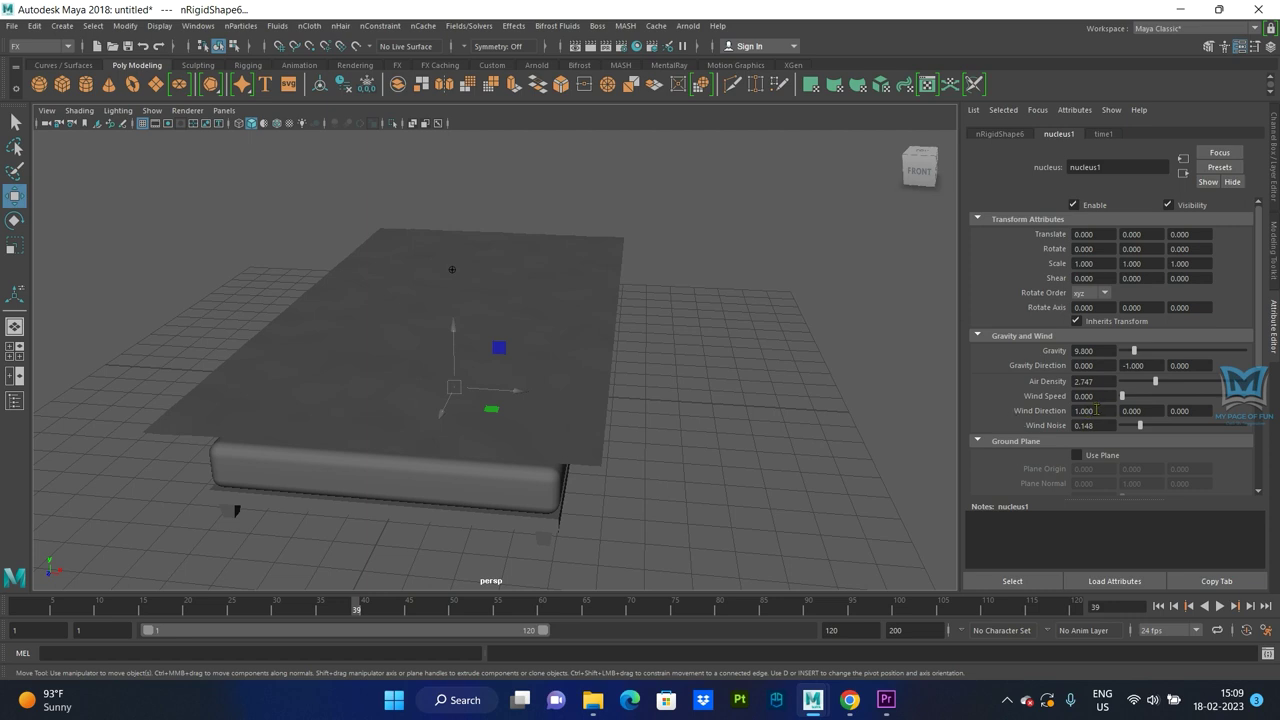
alt+drag(763, 433, 766, 430)
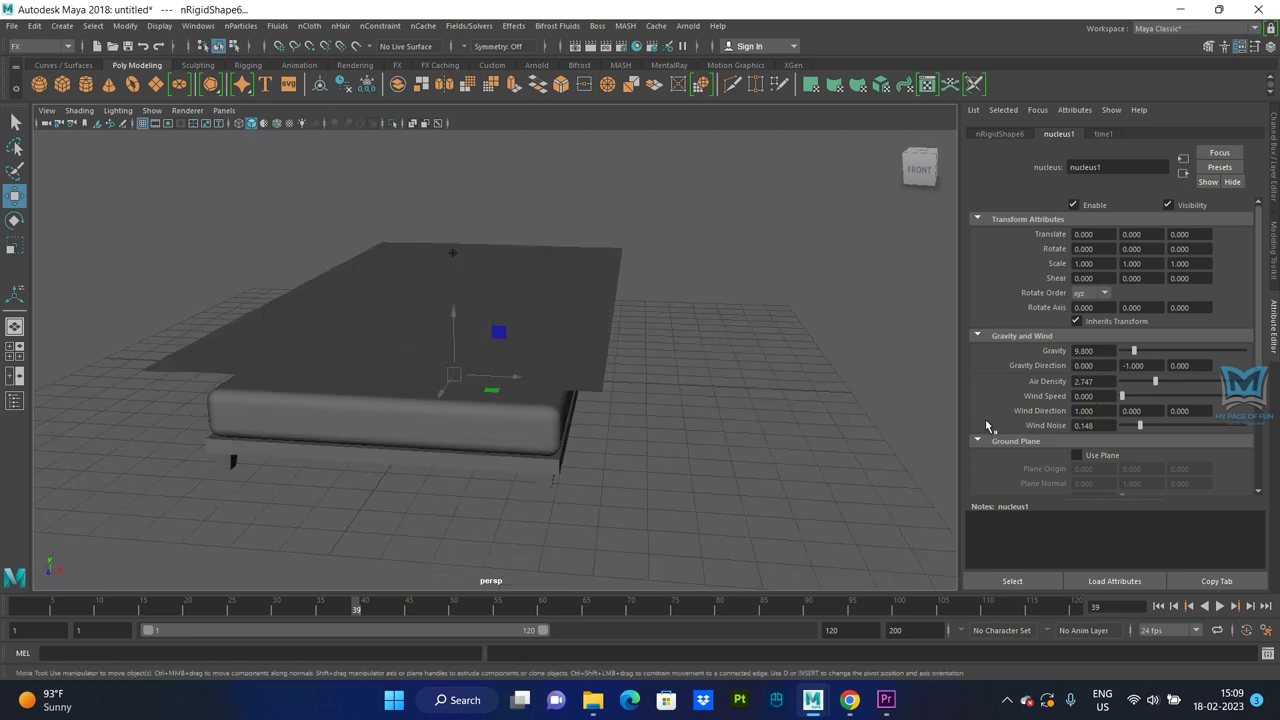
Set Wind Direction to 1,1,0 and Wind Speed to 0.200, then play to drape the sheet.
click(1145, 410)
text(1)
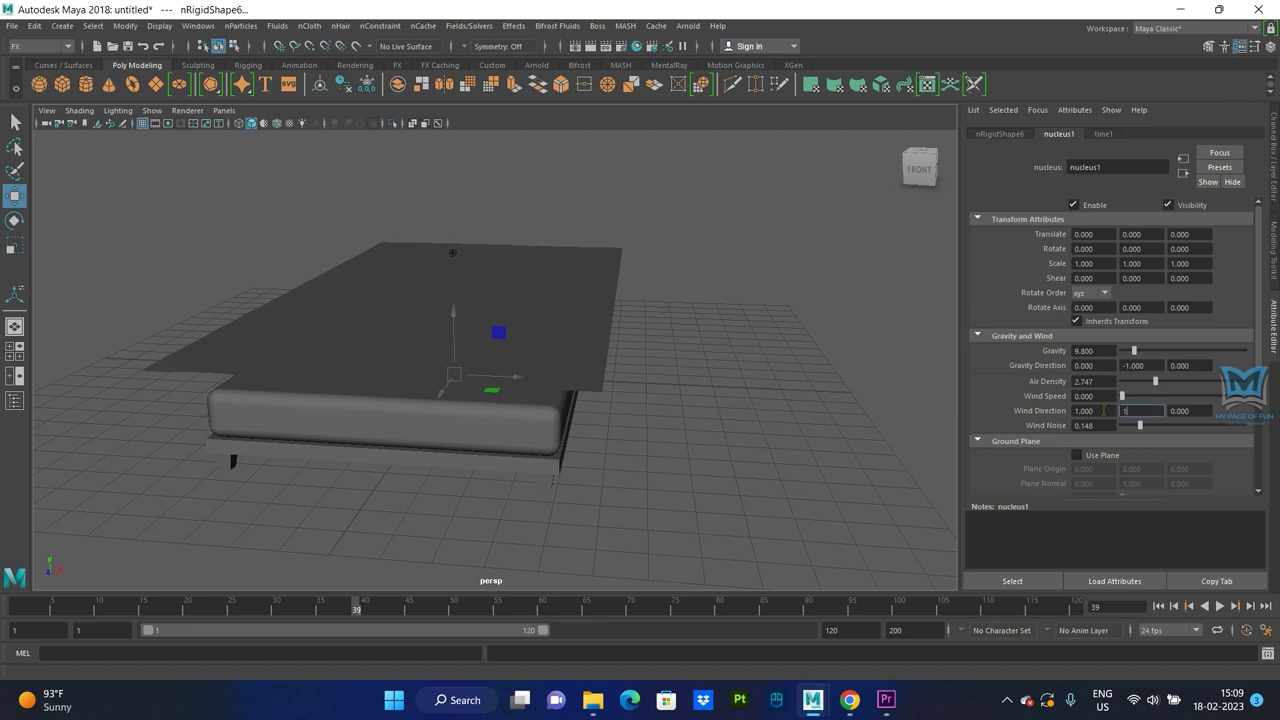
key(Return)
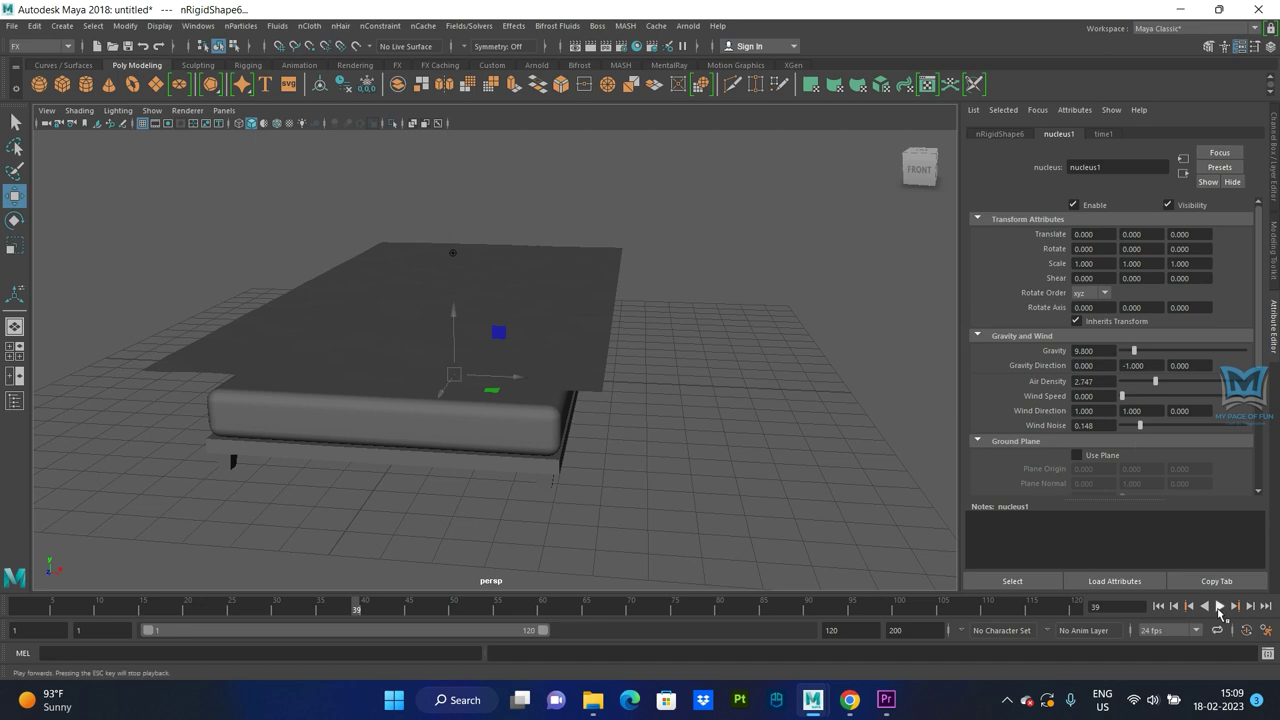
drag(1091, 396, 1062, 399)
key(BackSpace)
key(Return)
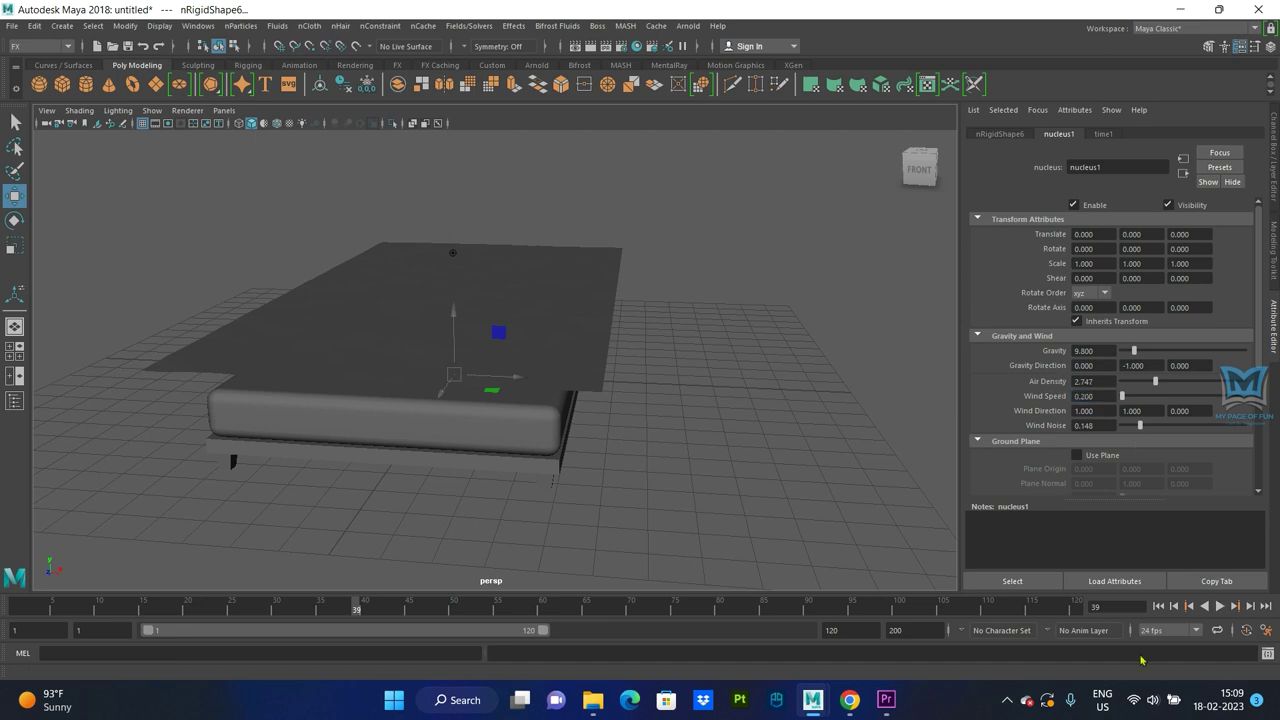
click(1219, 607)
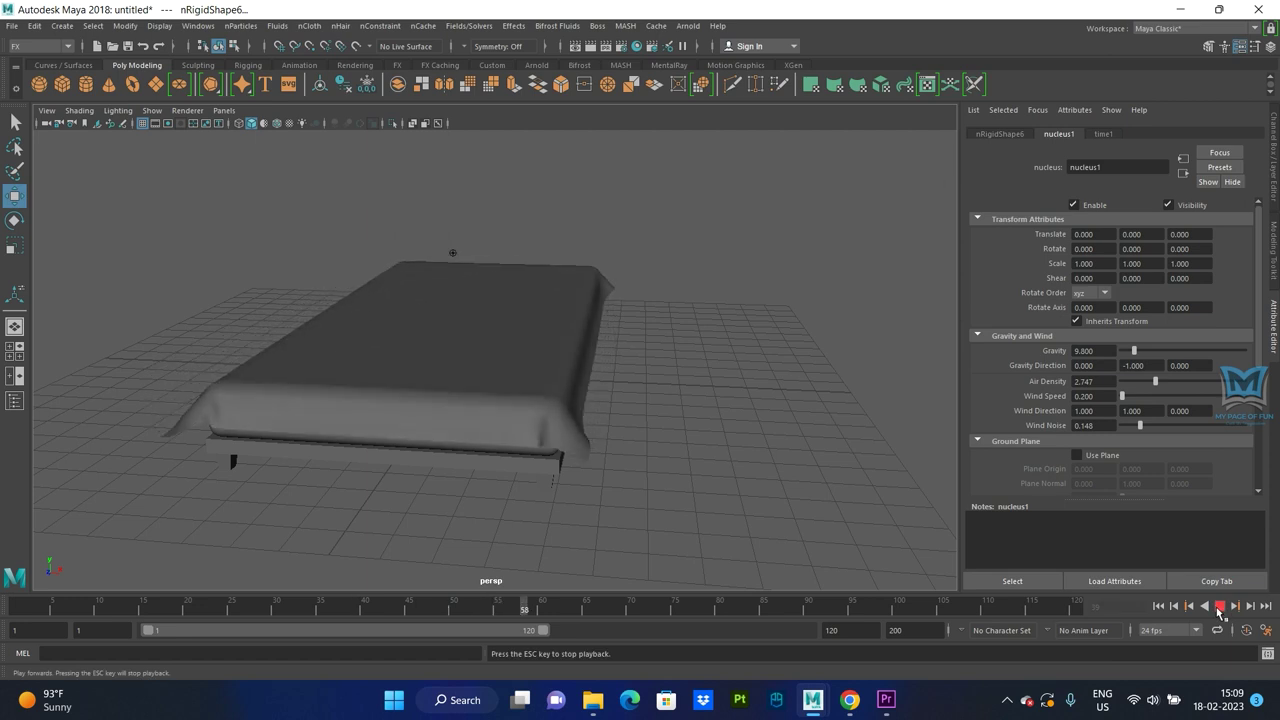
mouse_move(580, 463)
alt+mouse_down()
mouse_move(516, 502)
mouse_move(517, 466)
alt+mouse_up()
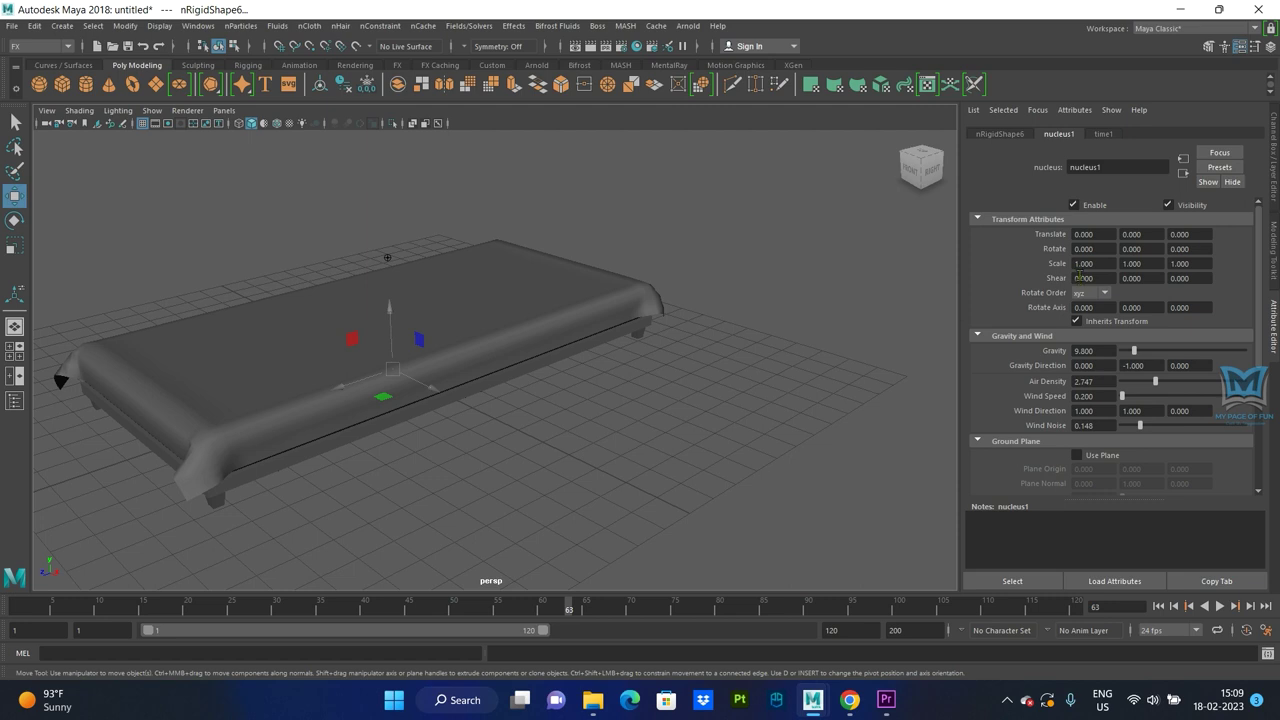
click(1102, 137)
click(1000, 134)
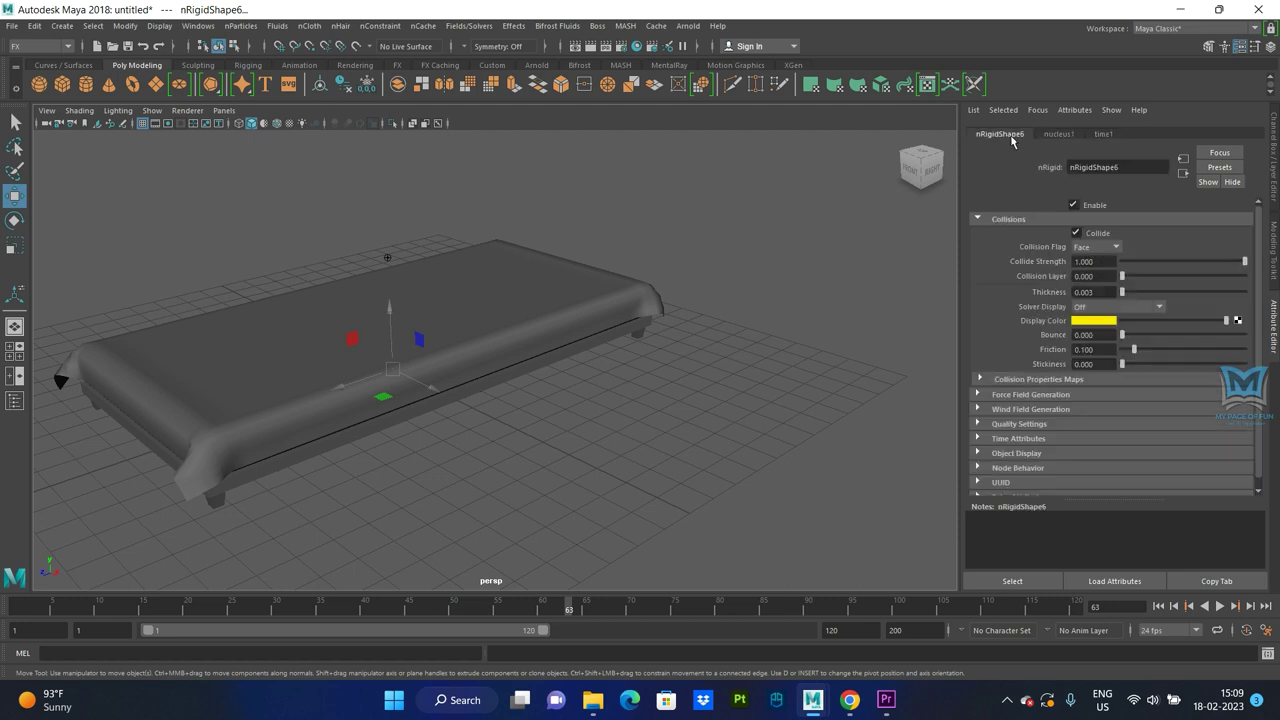
Keep the collision flag at Face and test Collide Strength 0.753 before restoring it to 1.000.
click(1158, 606)
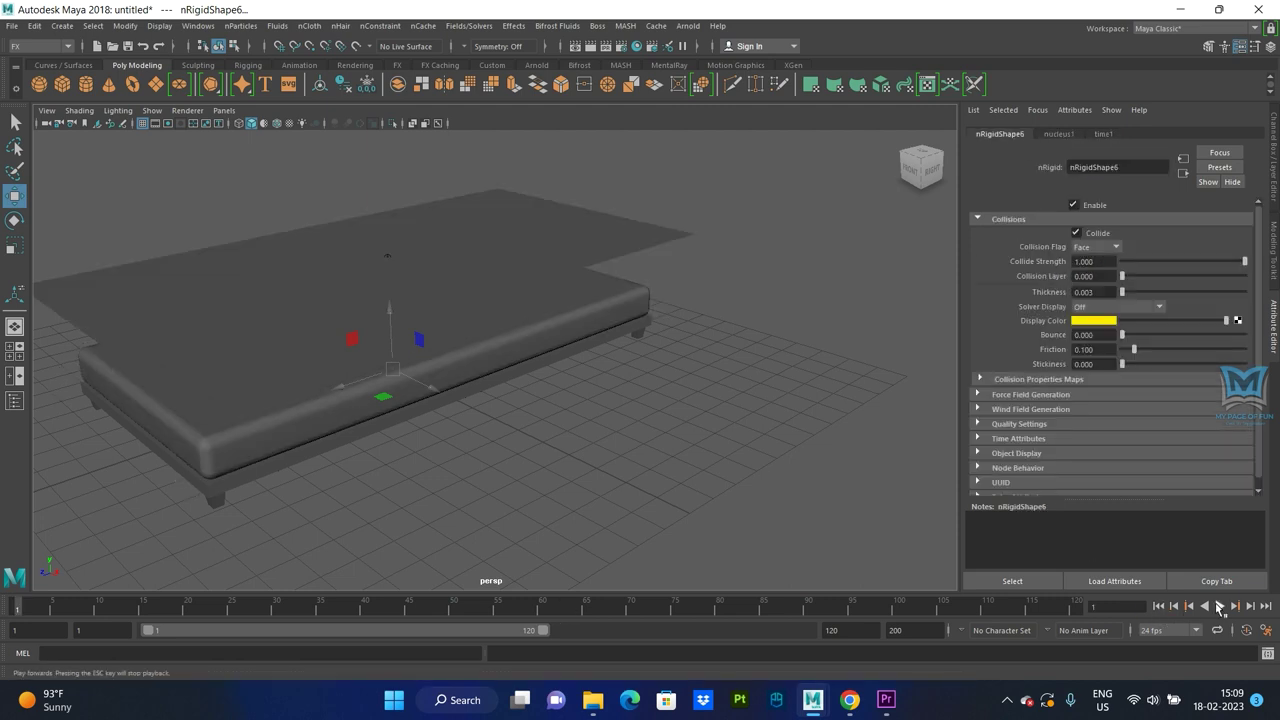
click(1117, 247)
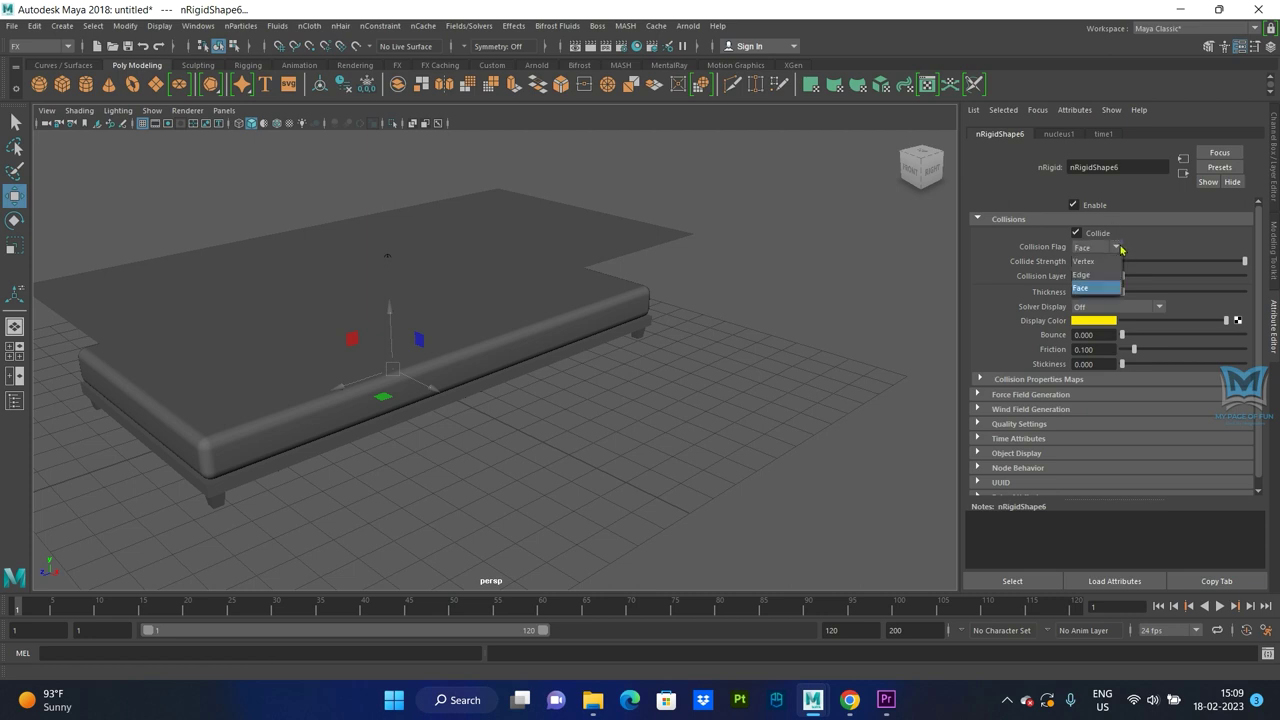
click(1119, 248)
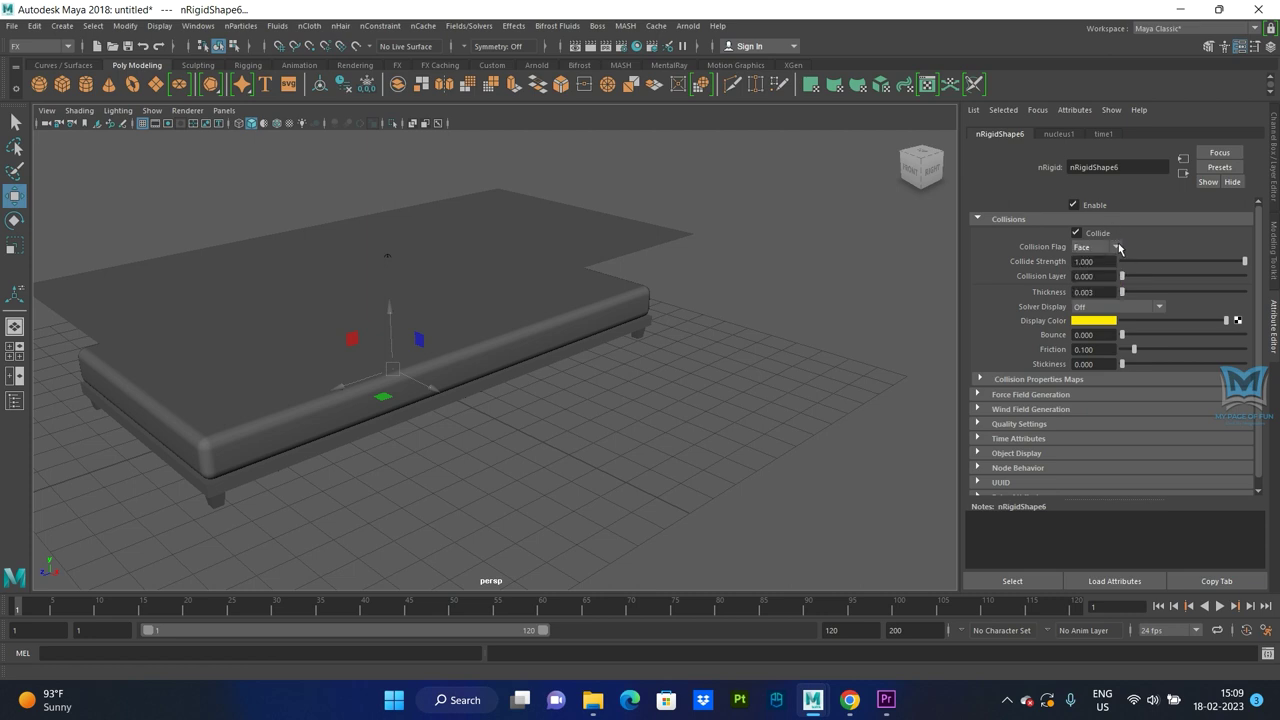
click(1213, 262)
click(1219, 606)
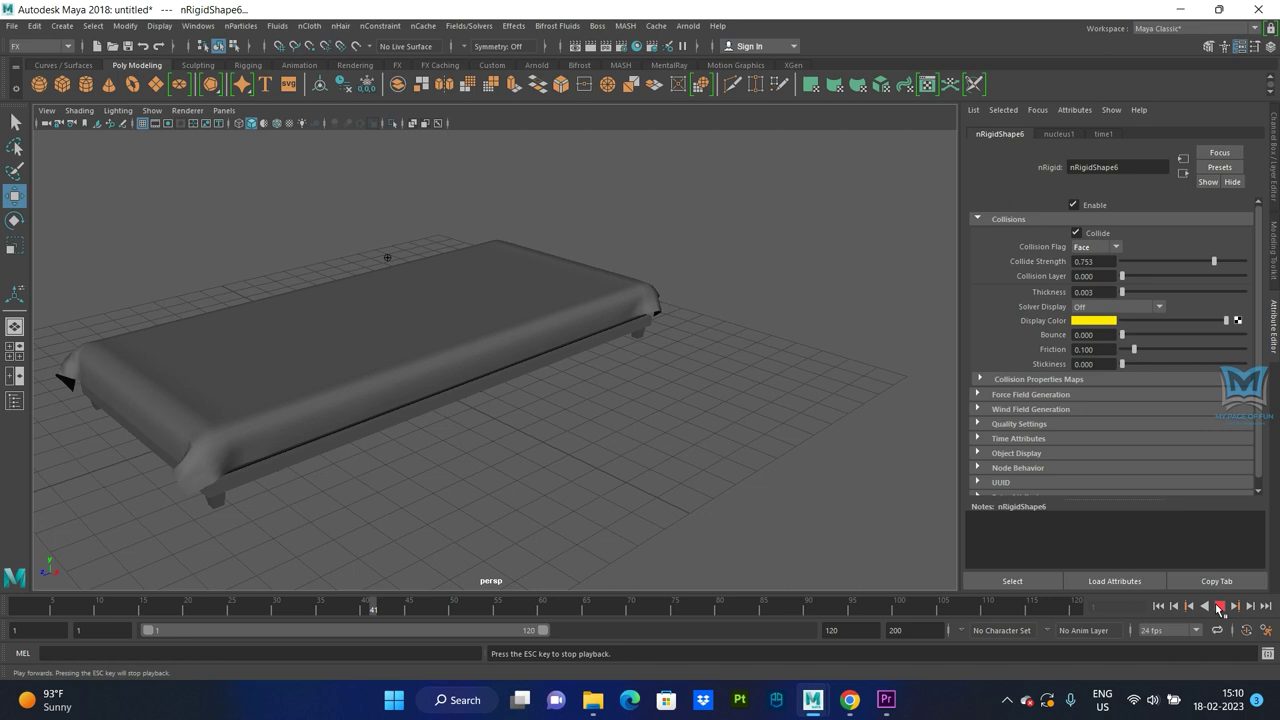
click(1219, 606)
drag(1210, 260, 1254, 264)
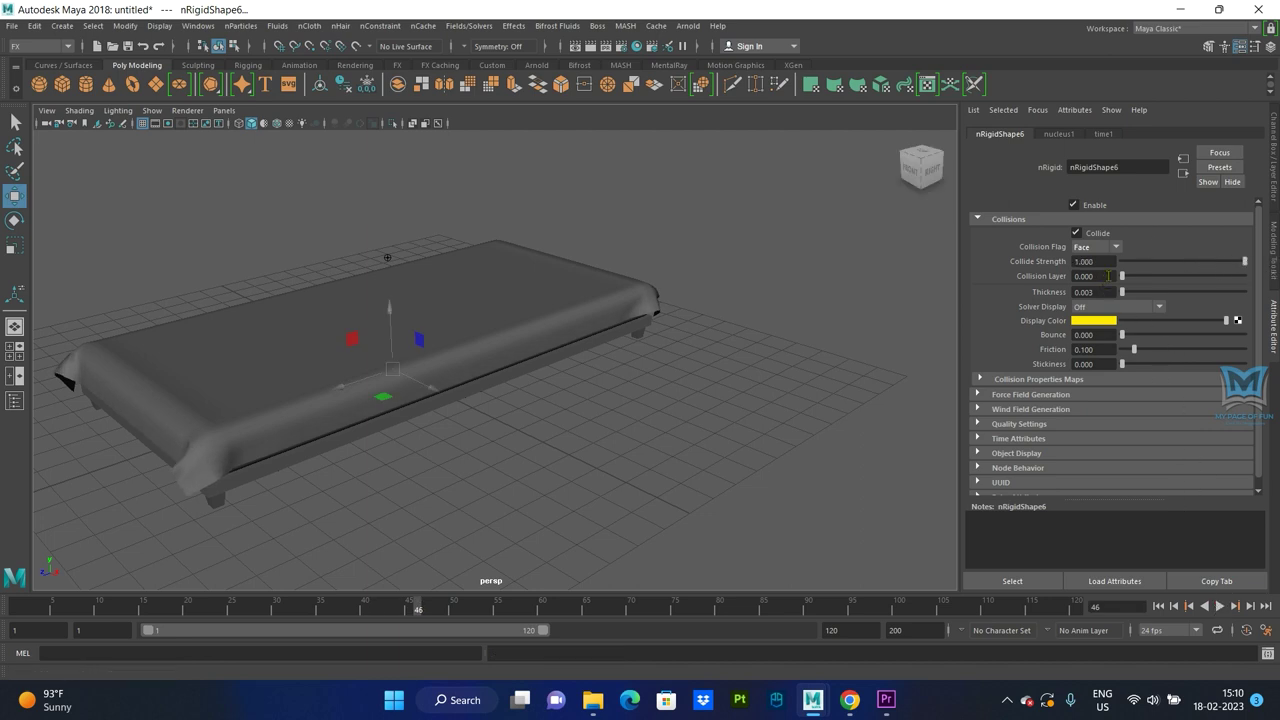
Try collision layer 2.143, reset it to 0, then raise thickness to 0.198 and replay the drape.
click(1148, 277)
click(1221, 607)
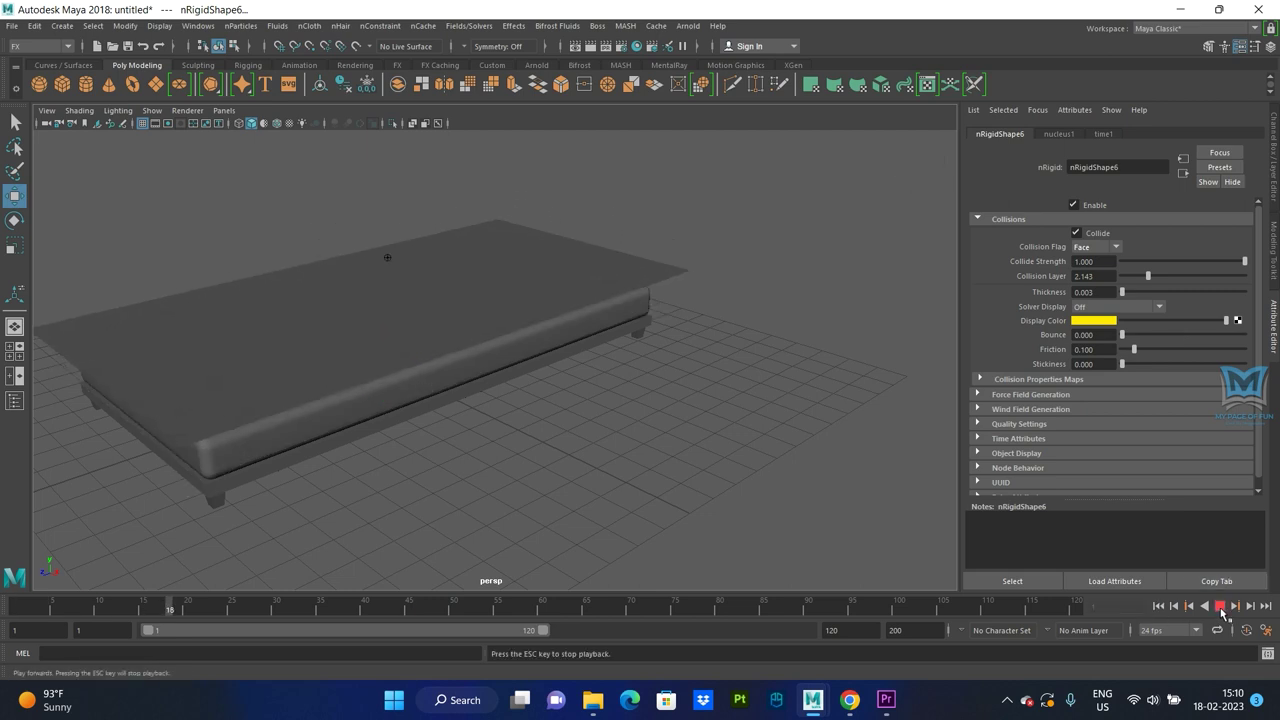
key(Escape)
drag(1137, 281, 1062, 285)
click(1146, 292)
click(1159, 606)
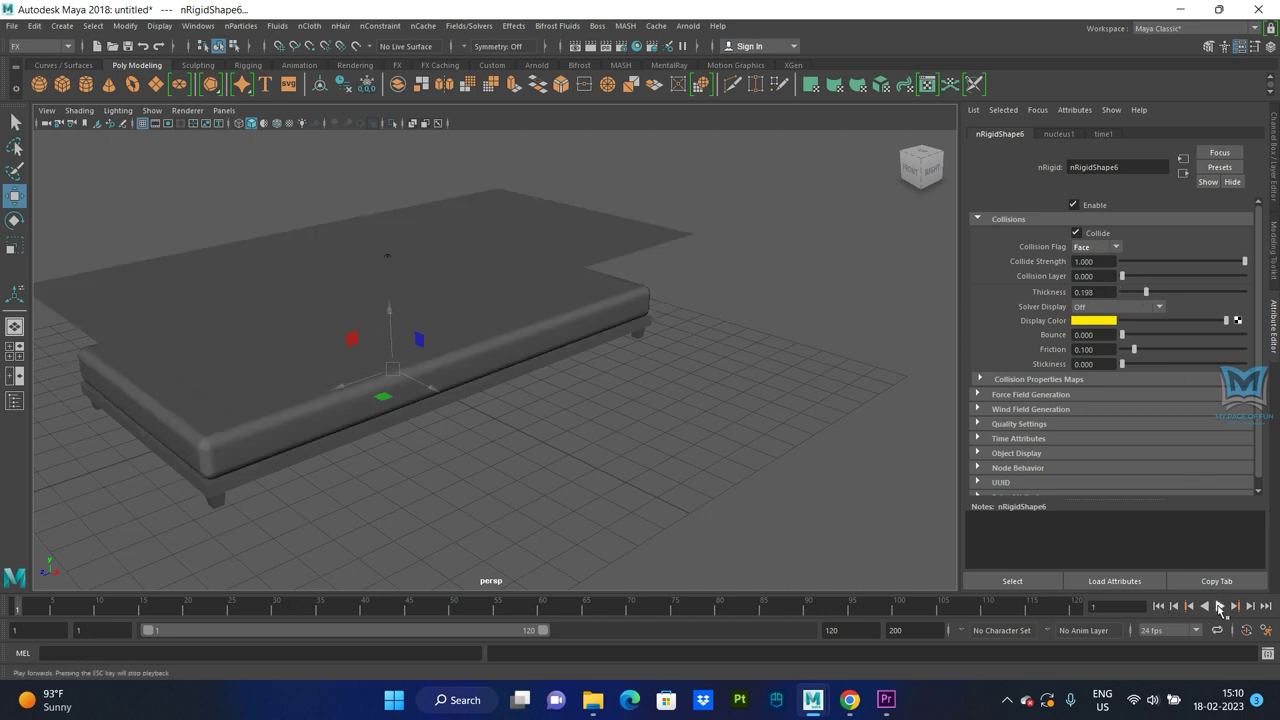
click(1218, 606)
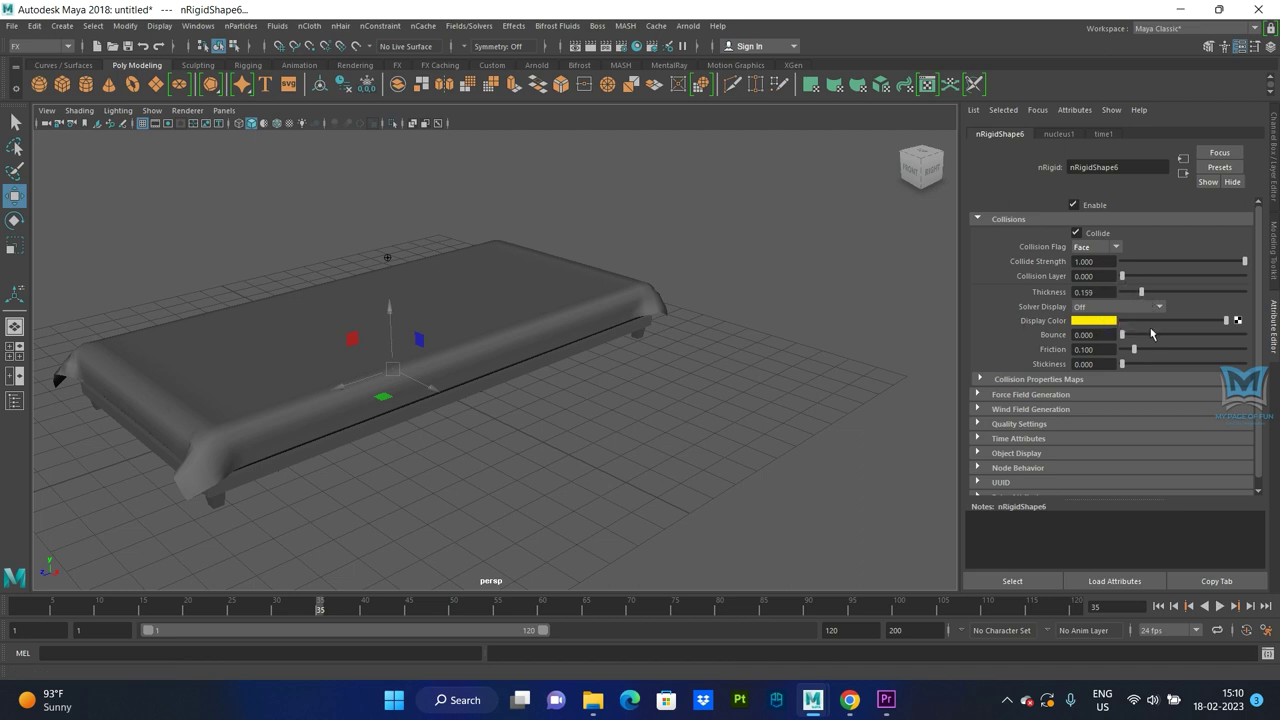
click(1158, 606)
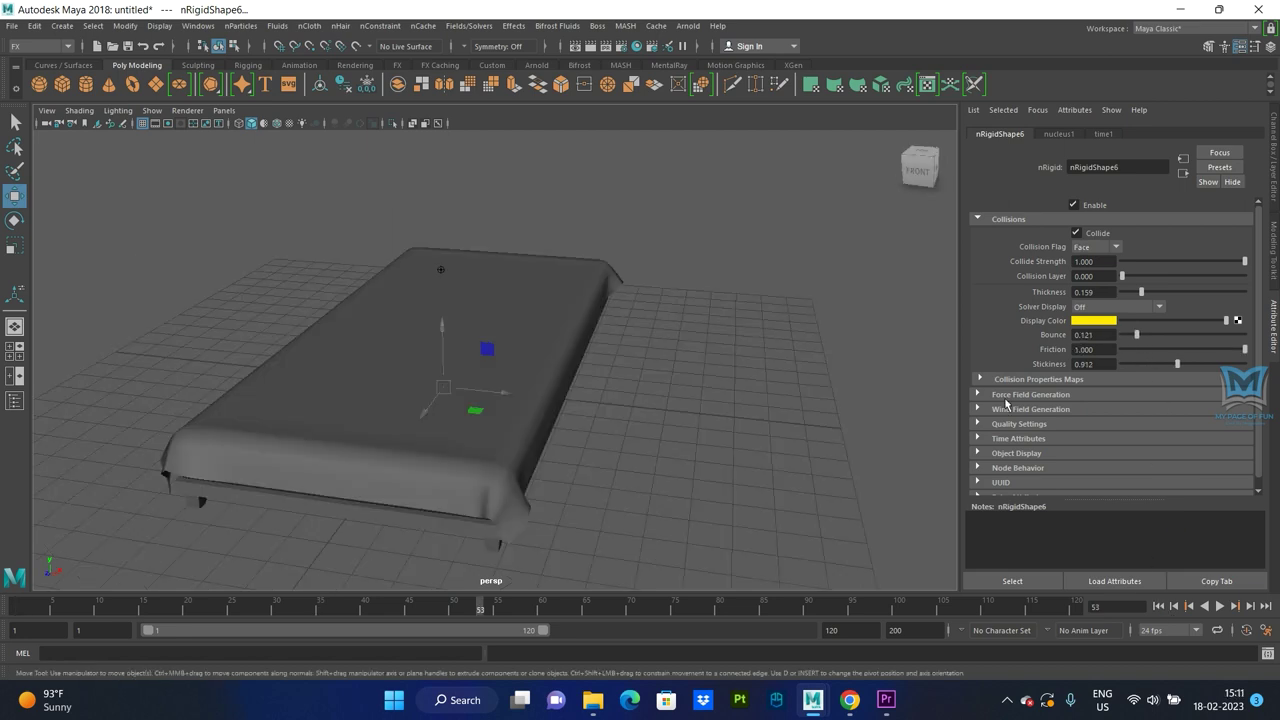
Rewind to frame 1, orbit to a low side view and select the cloth sheet.
click(1006, 396)
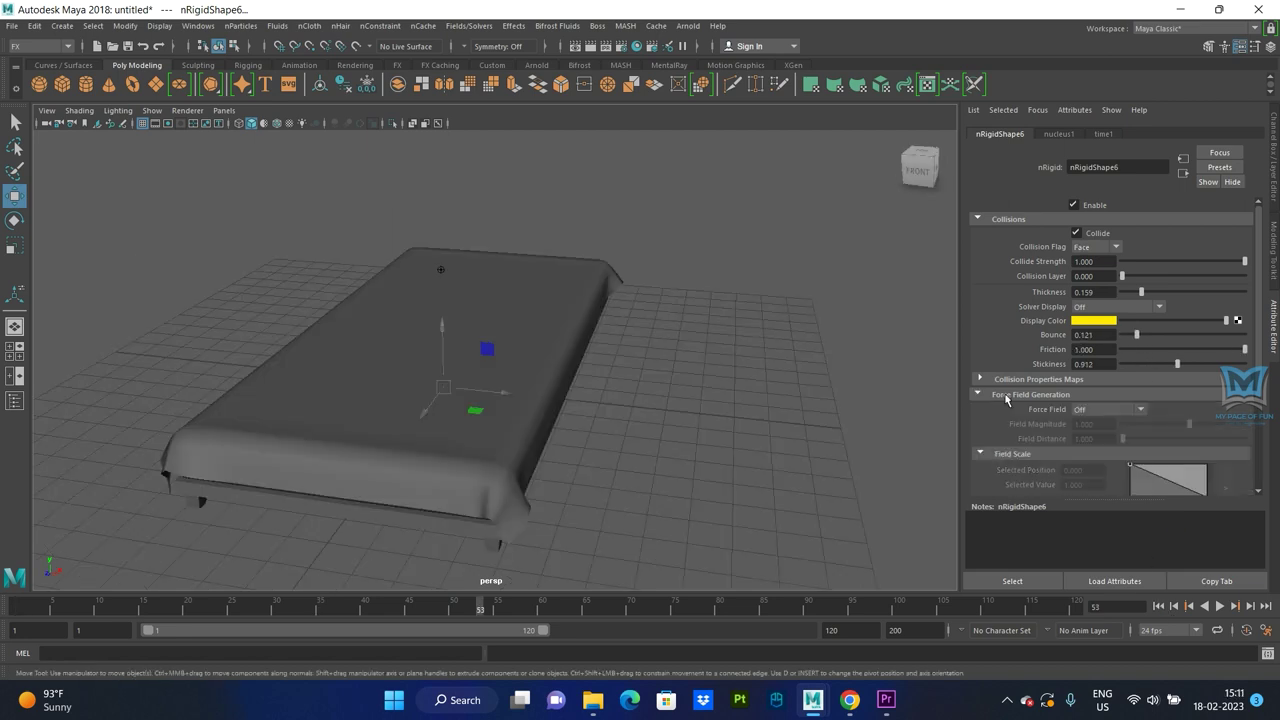
click(1006, 396)
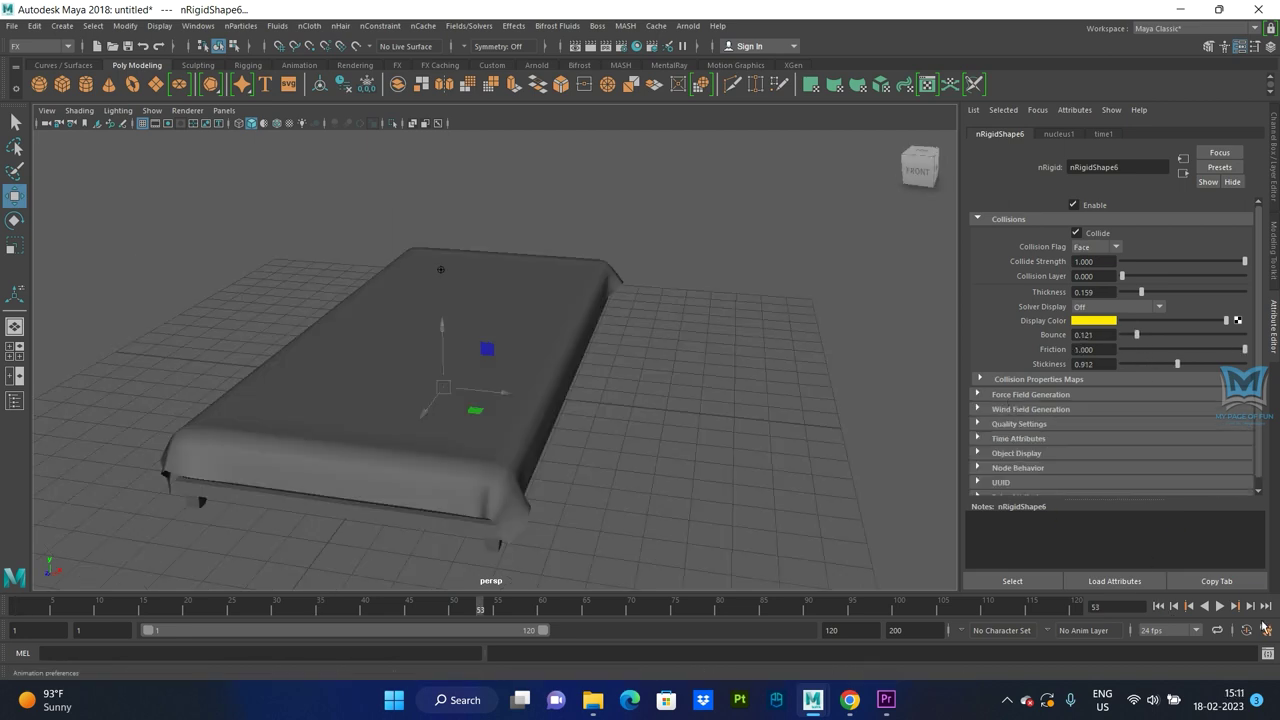
click(1158, 606)
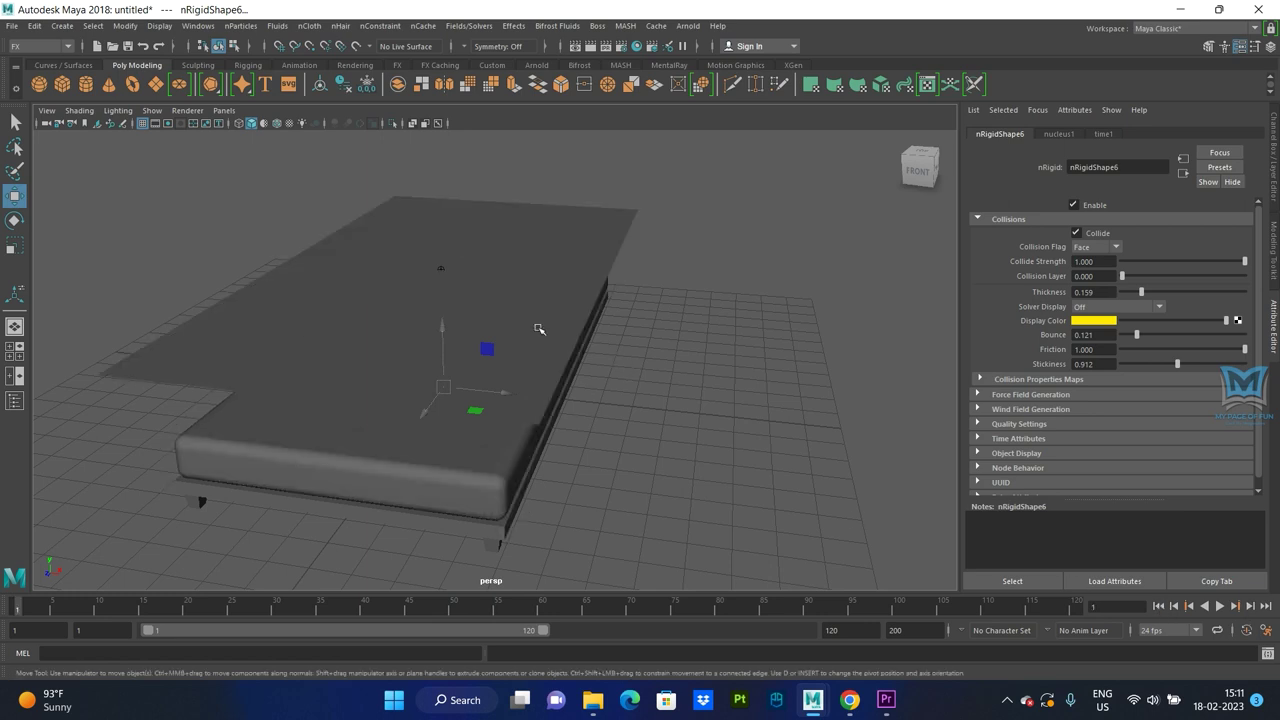
alt+drag(290, 321, 397, 297)
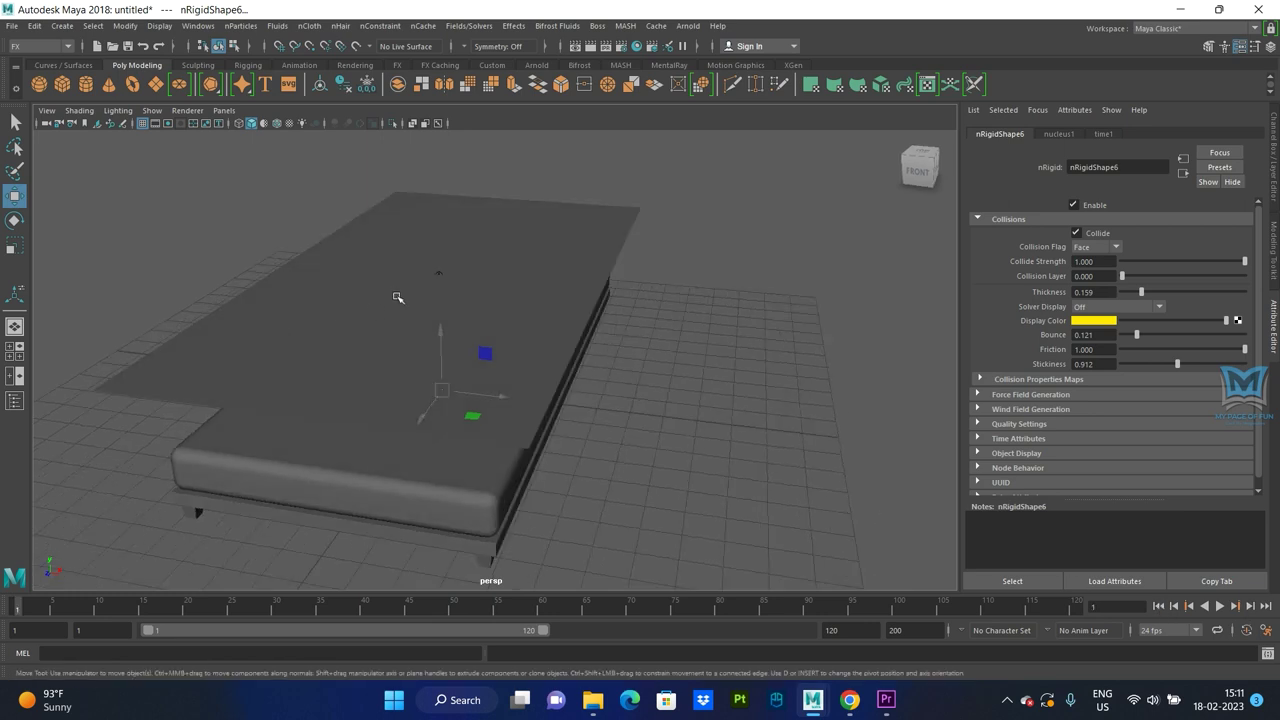
alt+drag(325, 357, 314, 343)
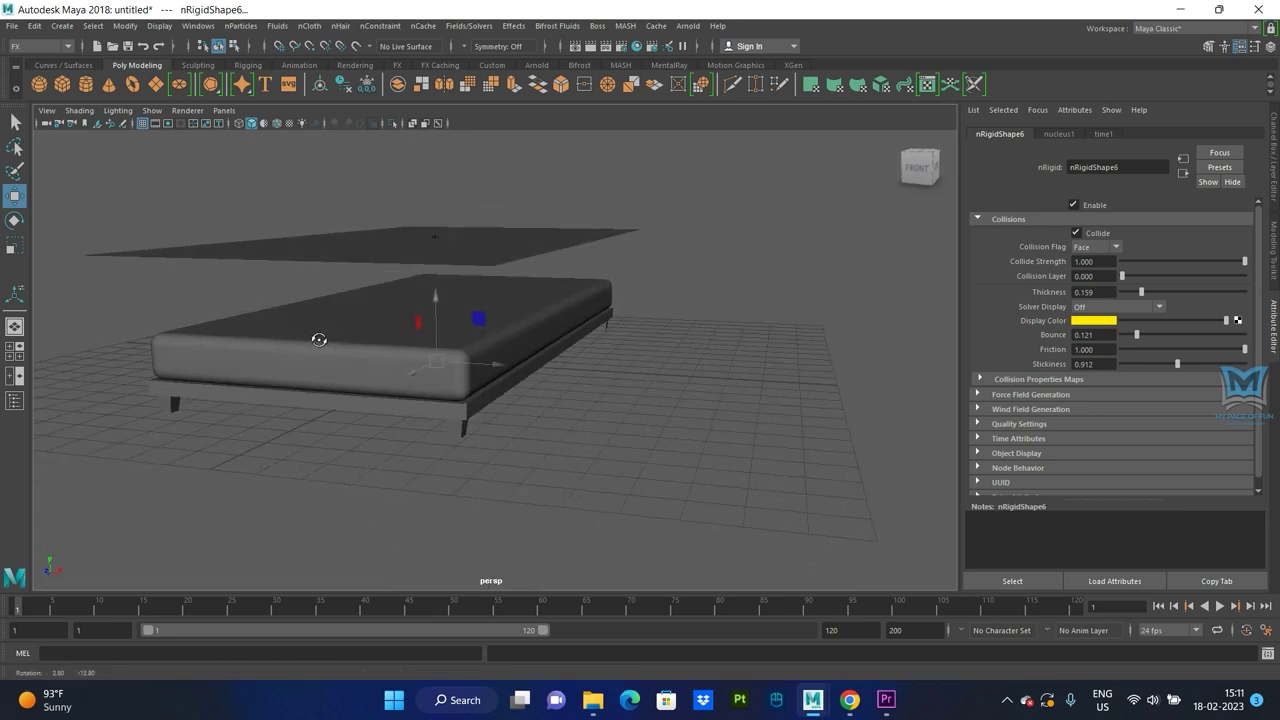
click(254, 262)
Add a turbulence field to the cloth and play the simulation to frame 43.
click(462, 26)
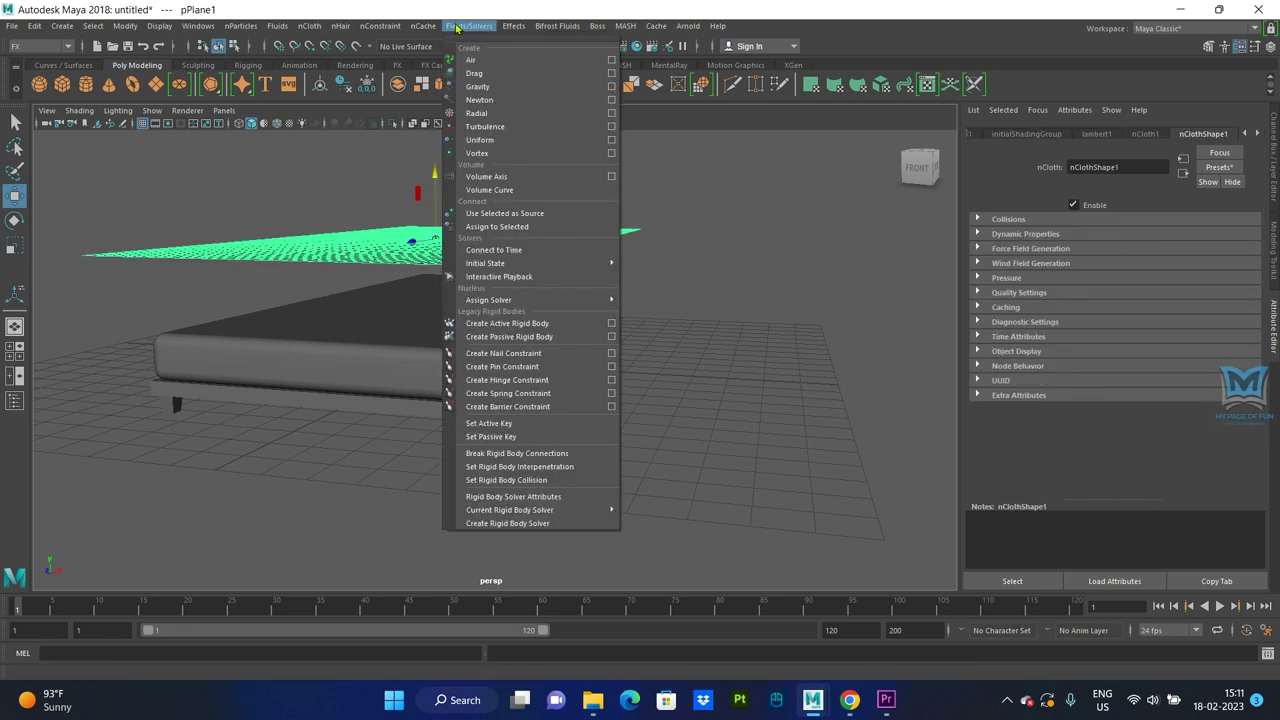
click(485, 126)
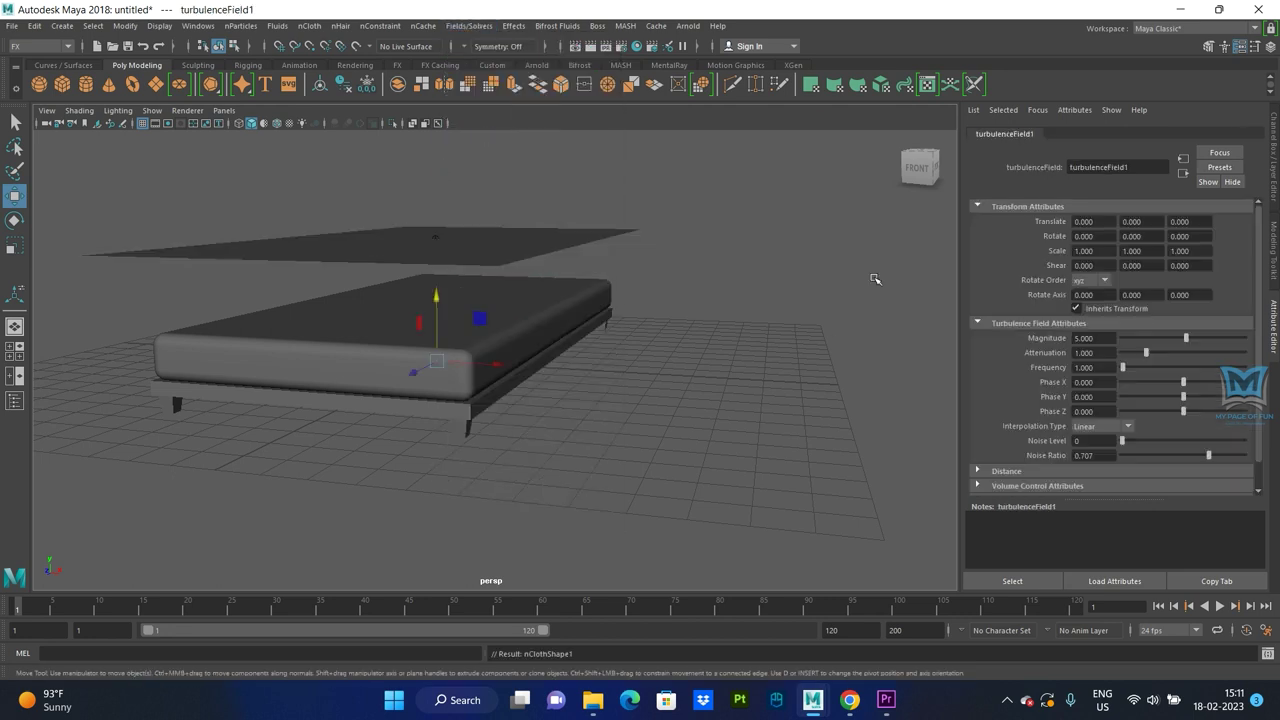
alt+drag(871, 277, 767, 397)
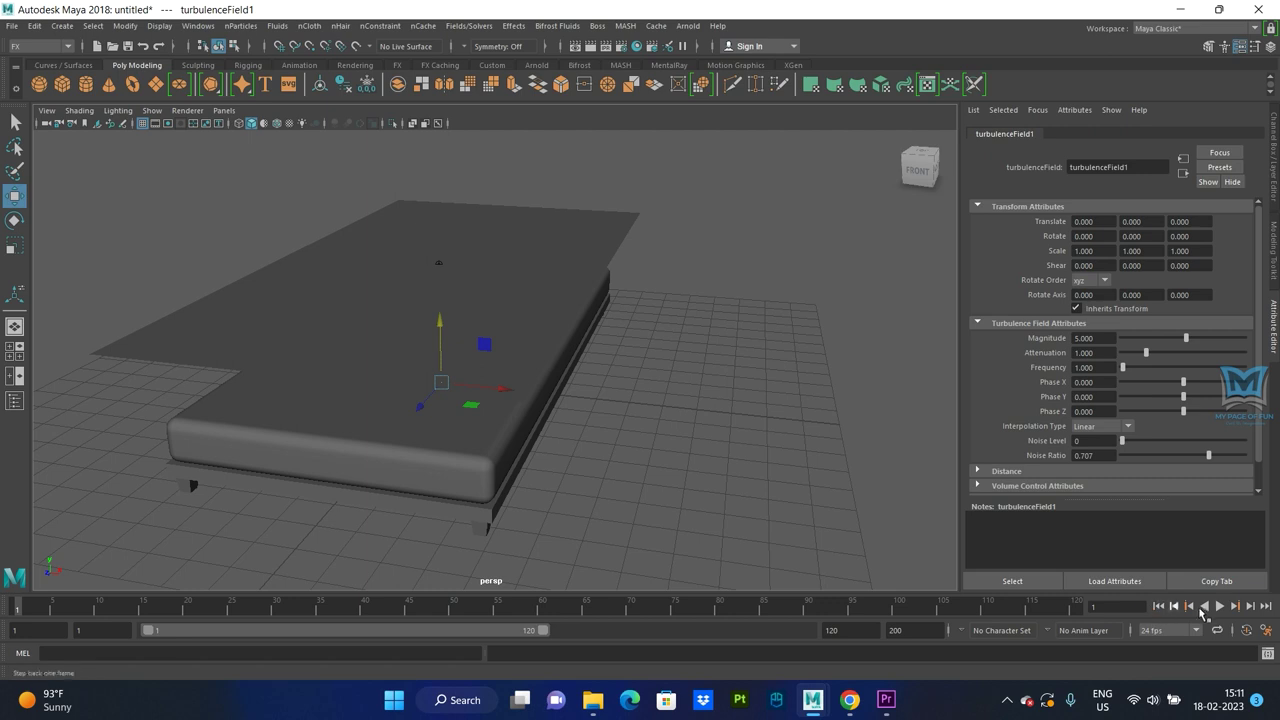
click(1220, 607)
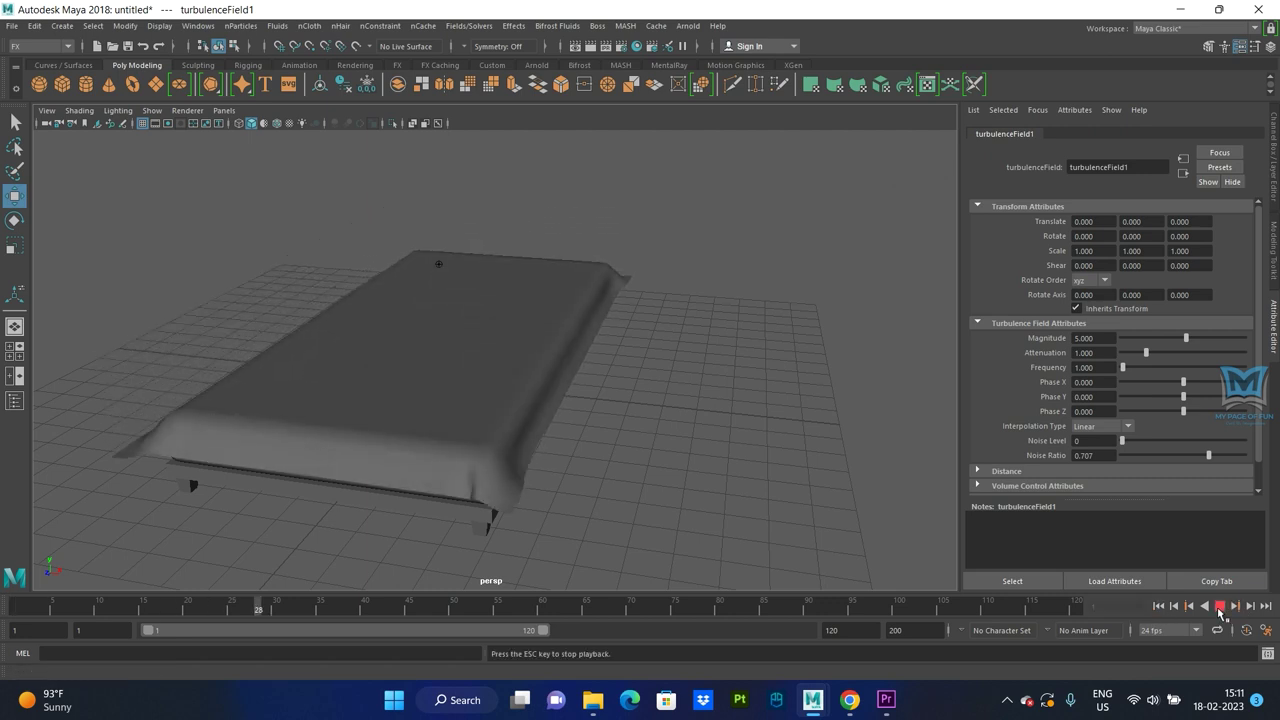
click(1220, 607)
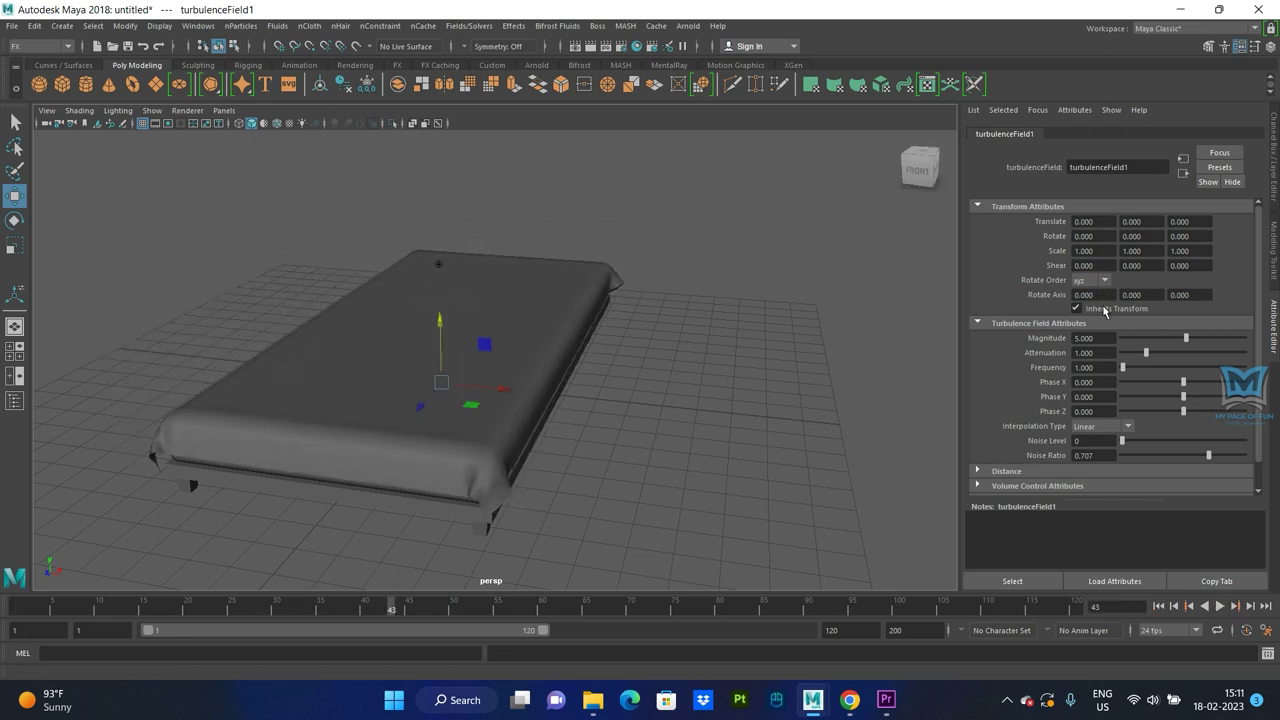
Raise turbulence Magnitude to 100, replay to frame 34 and inspect the wrinkled sheet.
drag(1188, 342, 1264, 349)
click(1158, 606)
click(1220, 607)
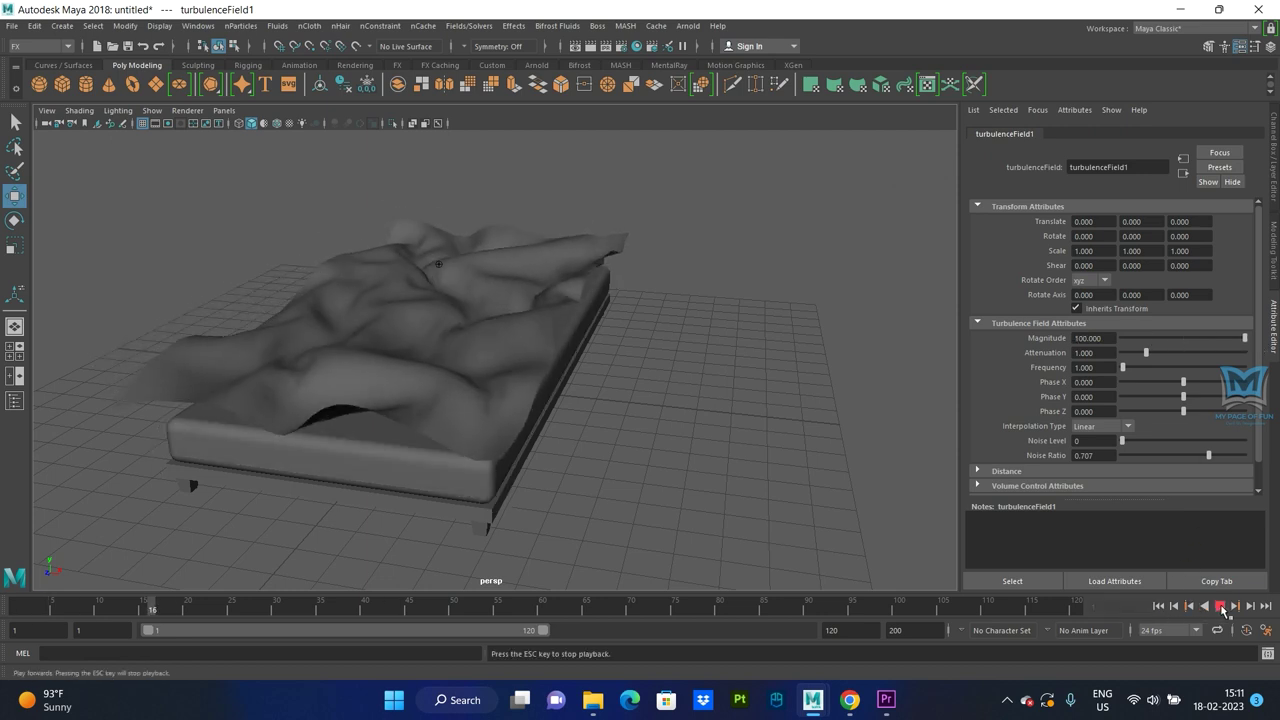
click(1220, 607)
mouse_move(480, 389)
alt+mouse_down()
mouse_move(455, 412)
mouse_move(426, 403)
alt+mouse_up()
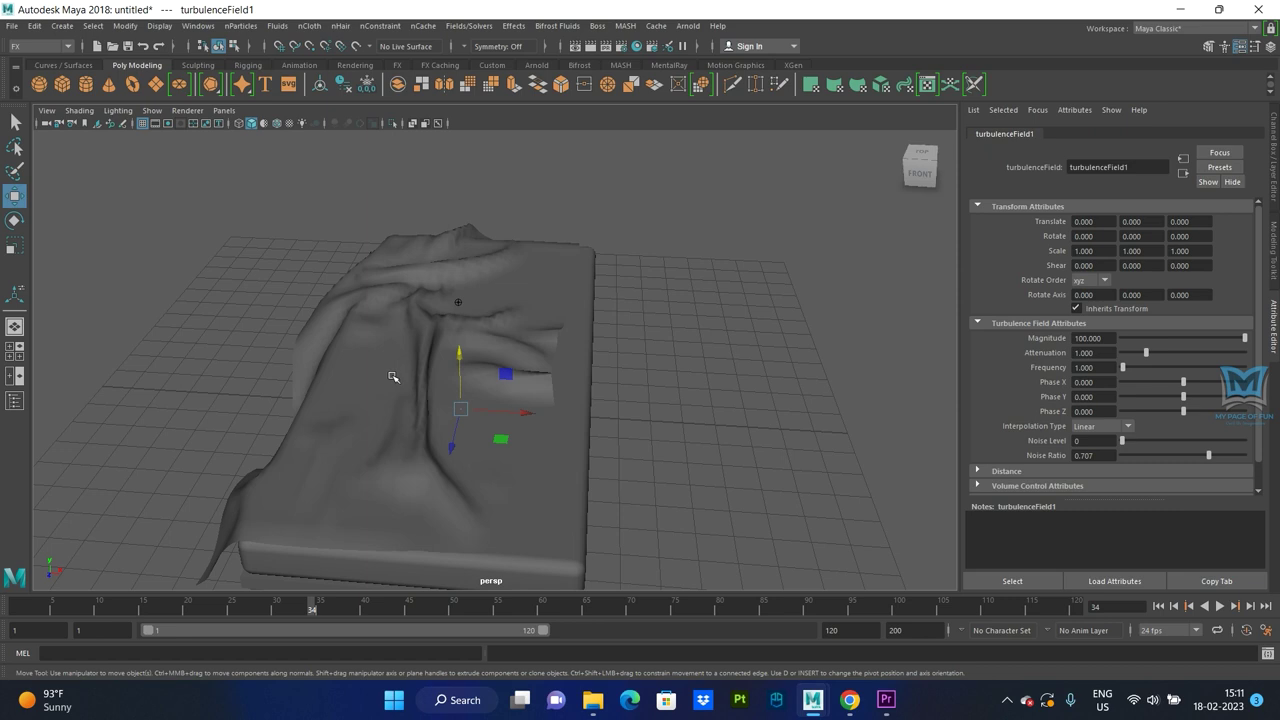
scroll(468, 342, down, 3)
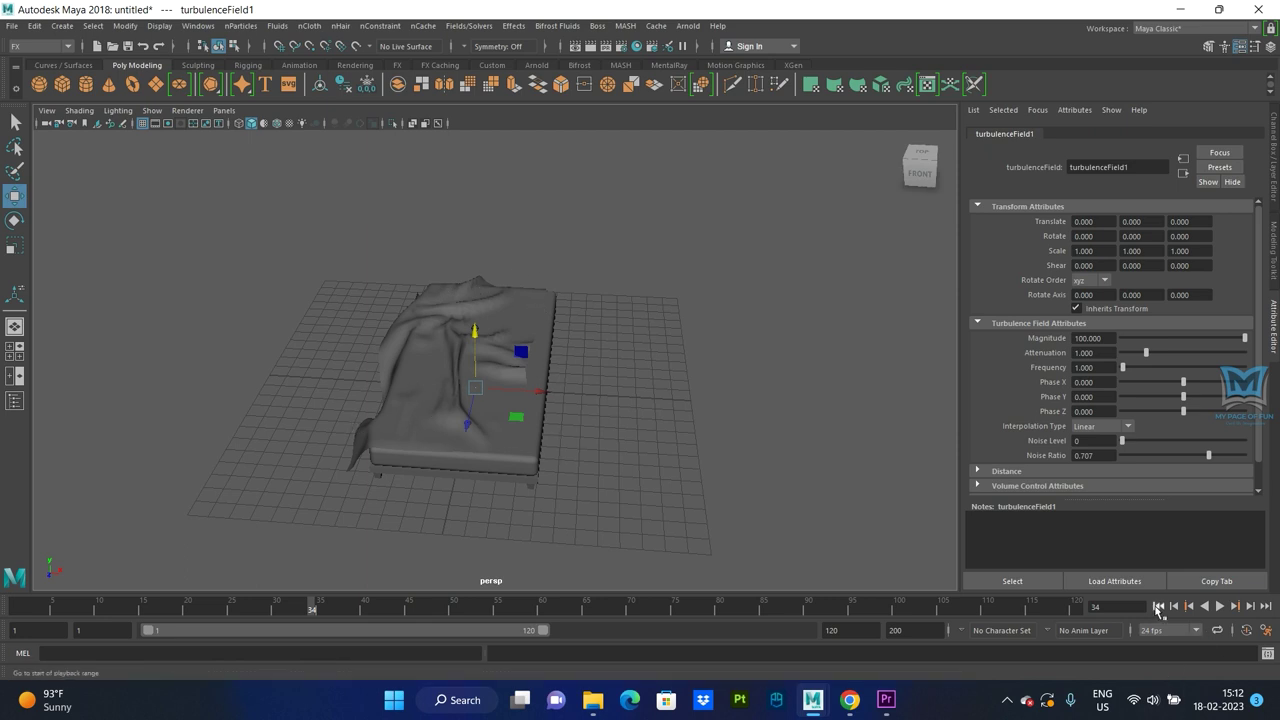
Replay the simulation and test a weaker turbulence Magnitude of 17.582.
click(1158, 606)
click(1220, 606)
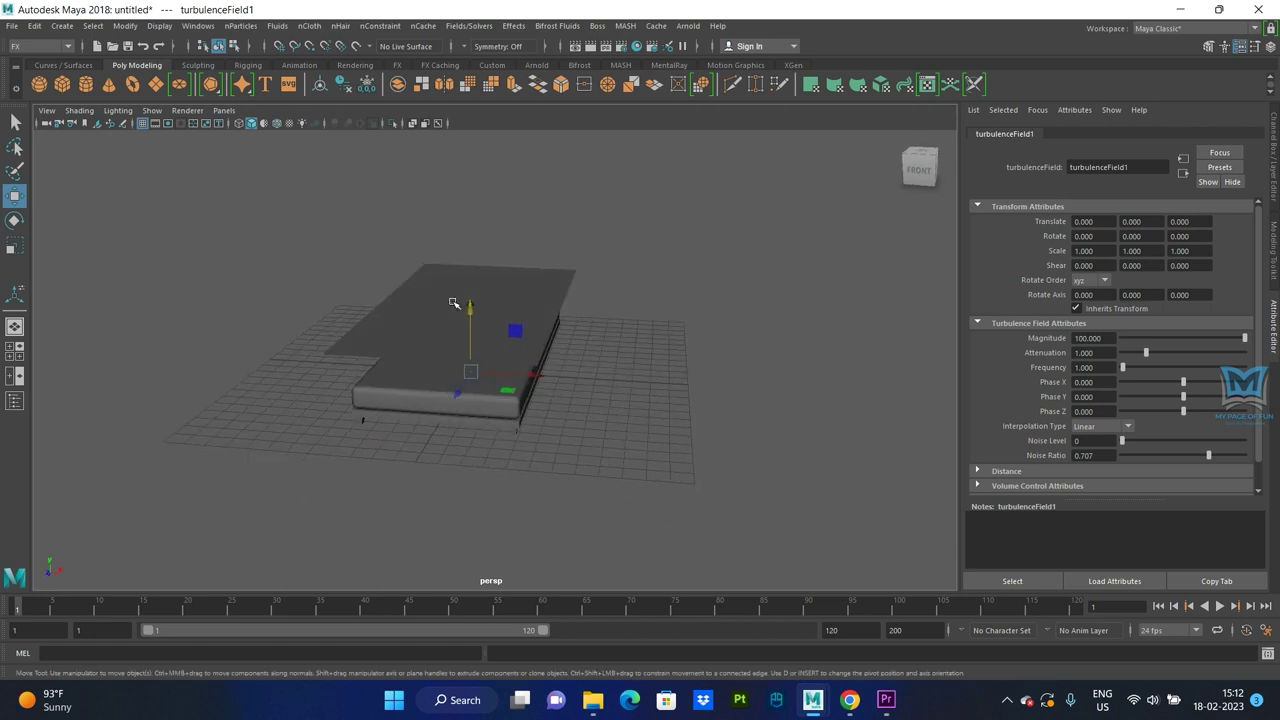
click(473, 31)
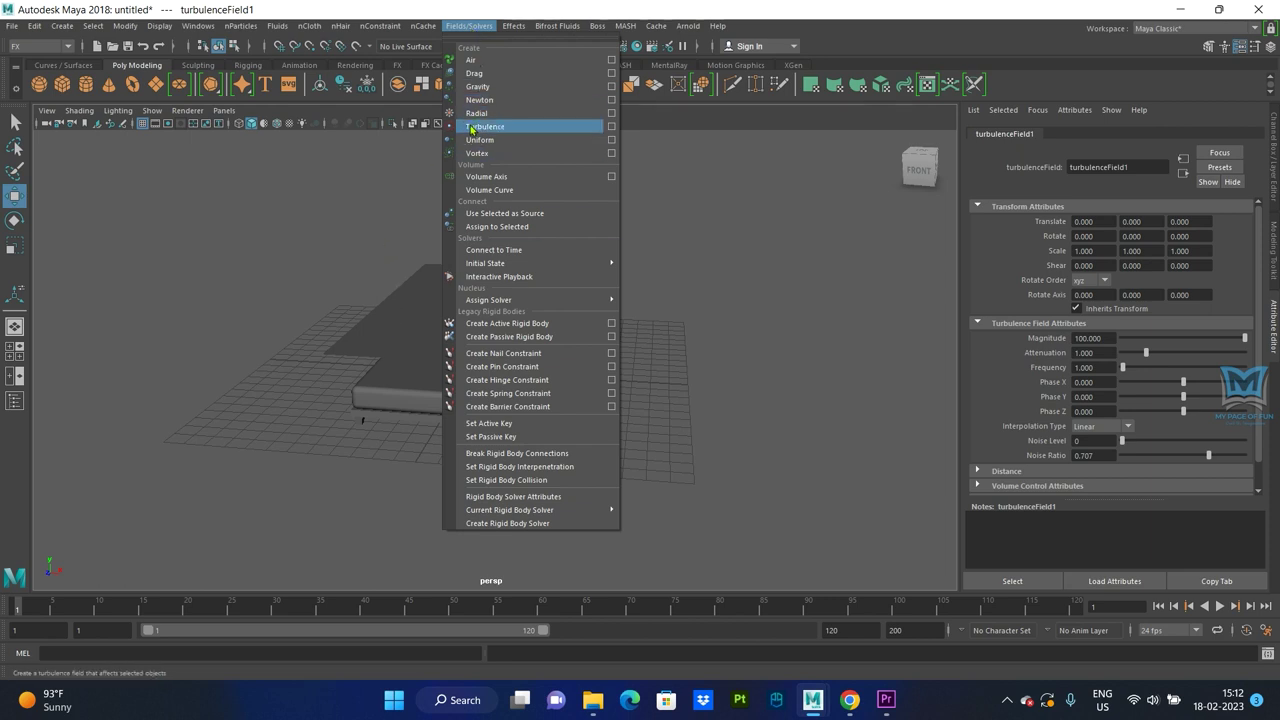
click(468, 26)
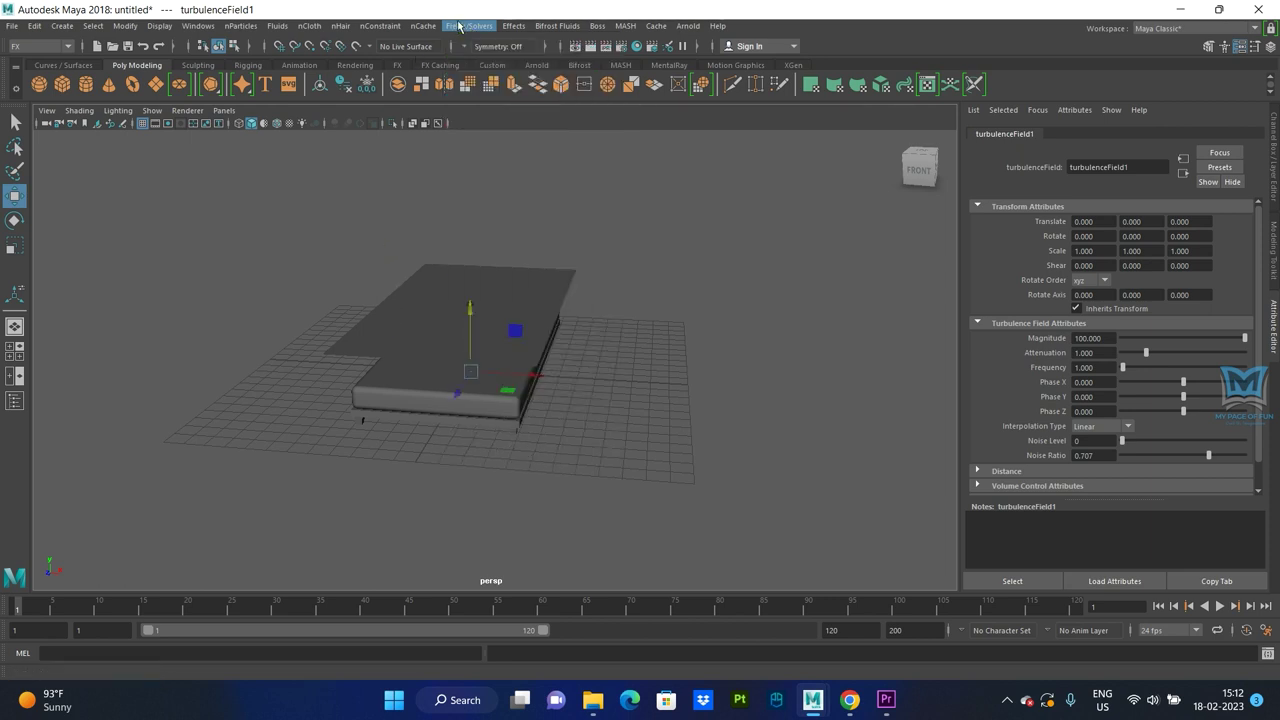
drag(1240, 342, 1193, 344)
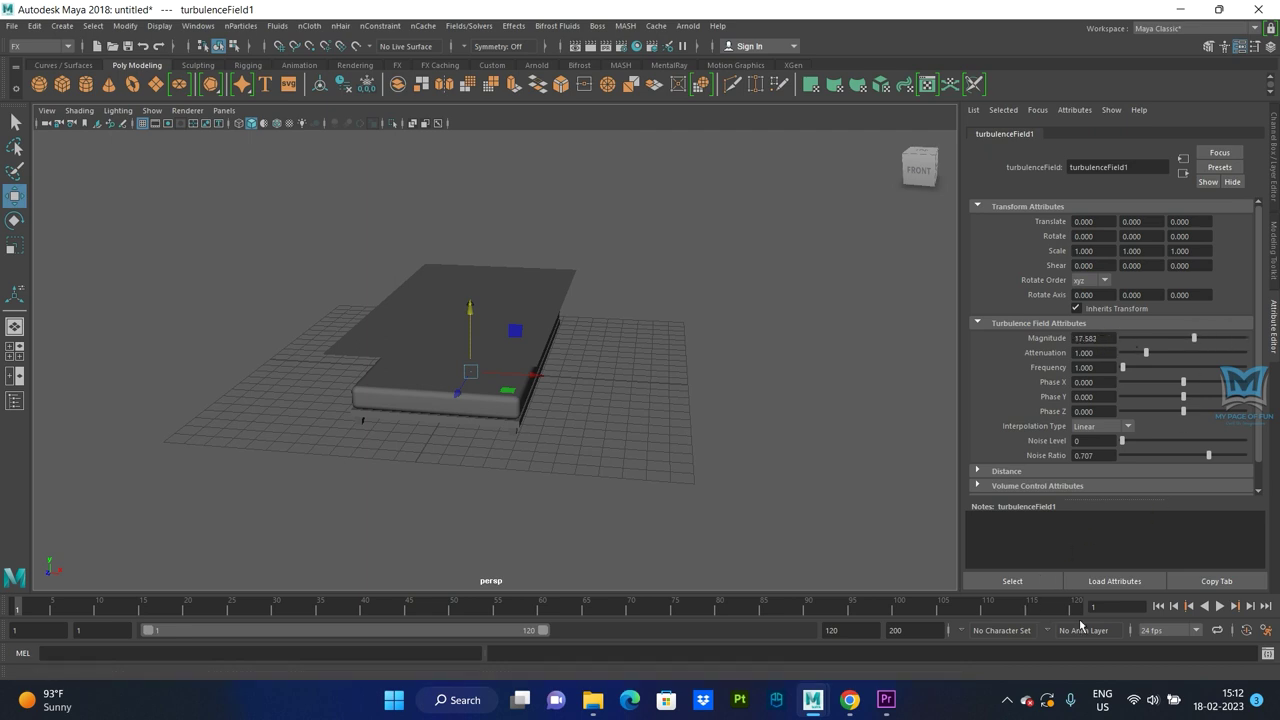
click(1218, 608)
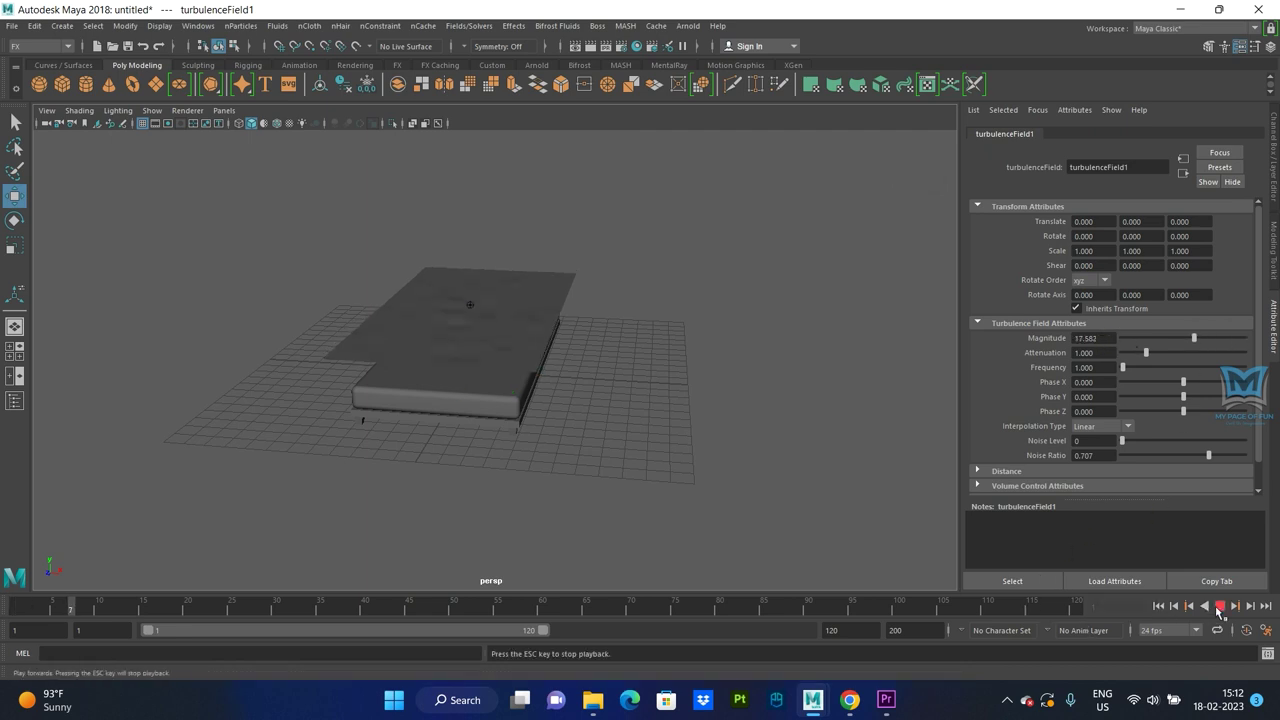
Try turbulence Magnitude 62.637, then raise it back to 100 and rewind to frame 1.
drag(1194, 338, 1221, 338)
click(1158, 607)
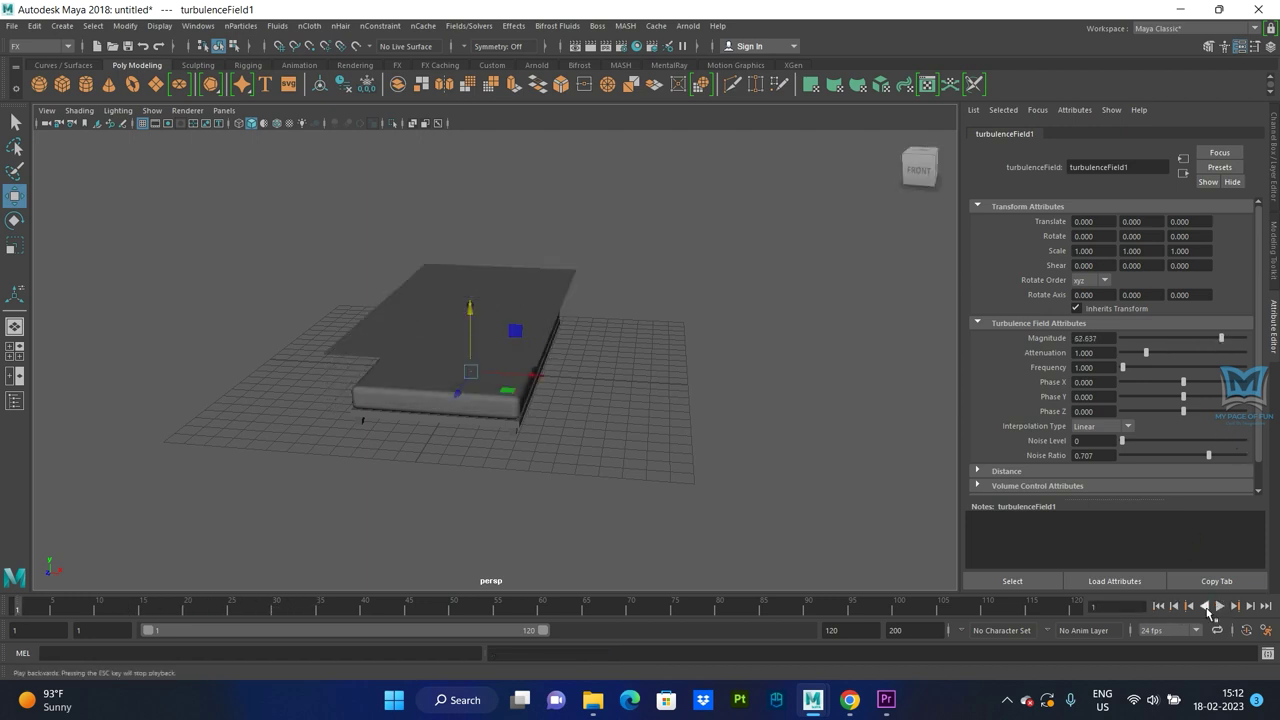
click(1219, 607)
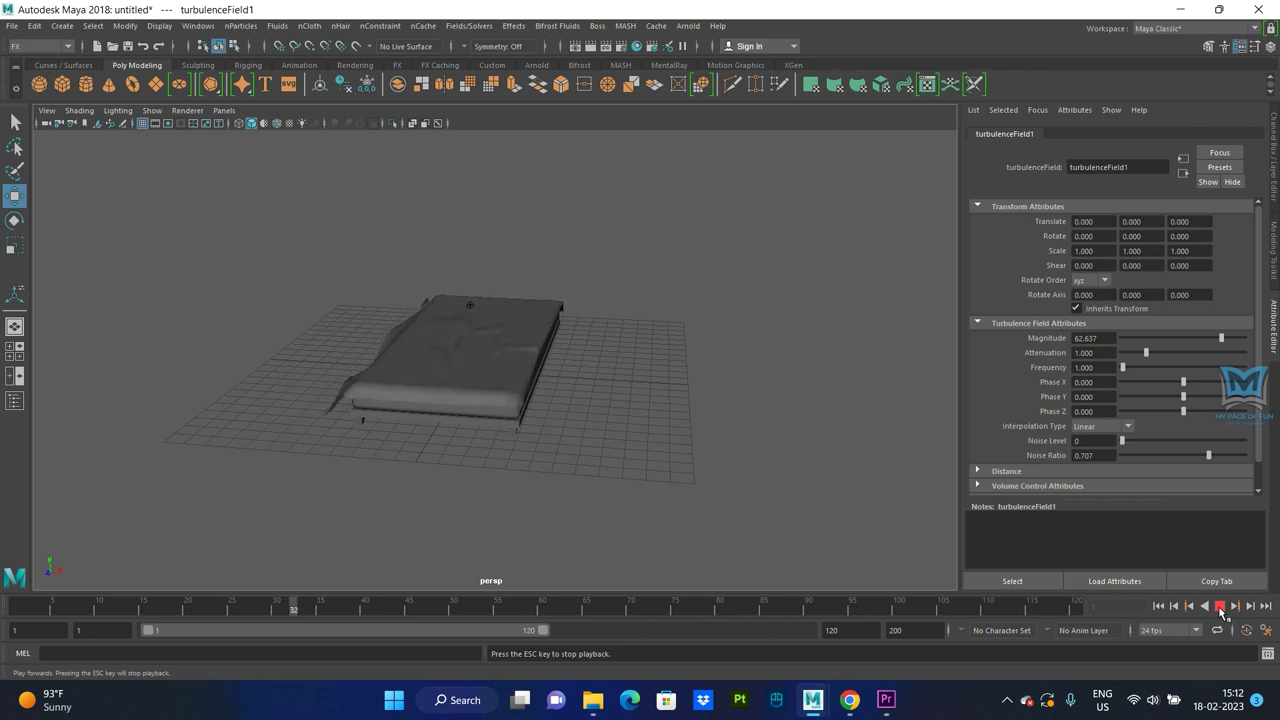
click(1219, 607)
click(1158, 607)
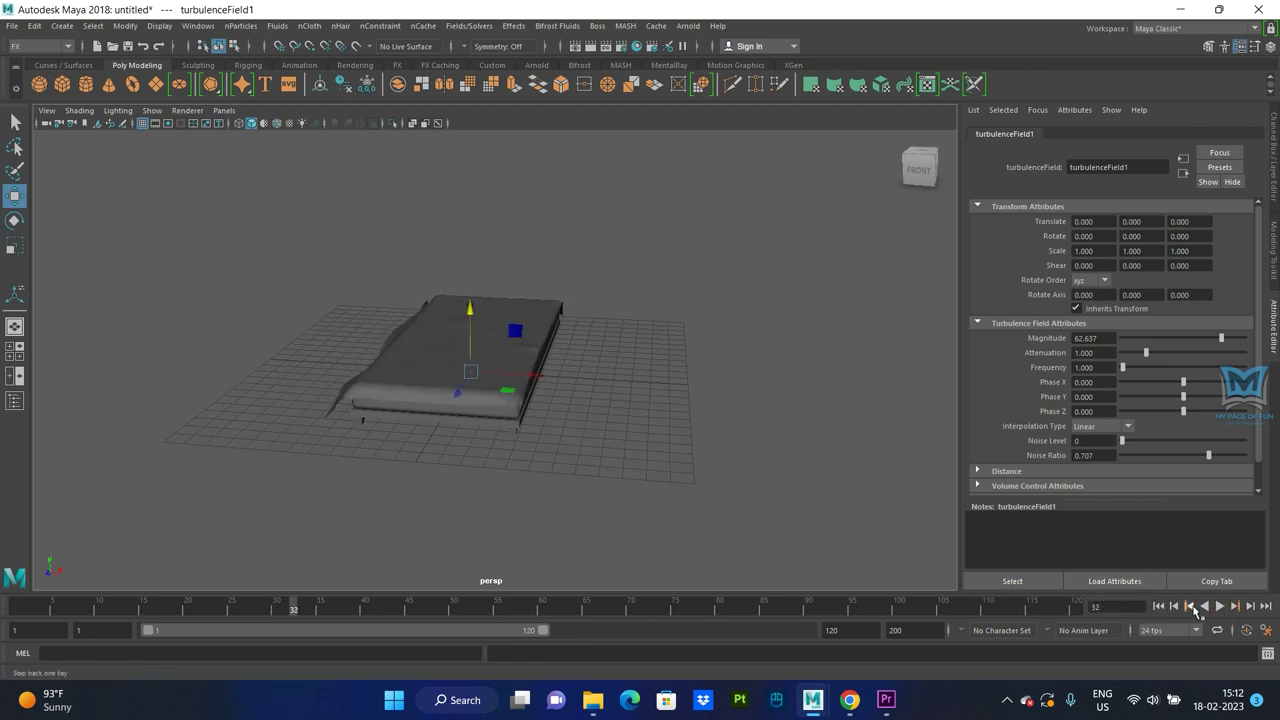
click(1160, 607)
click(1219, 607)
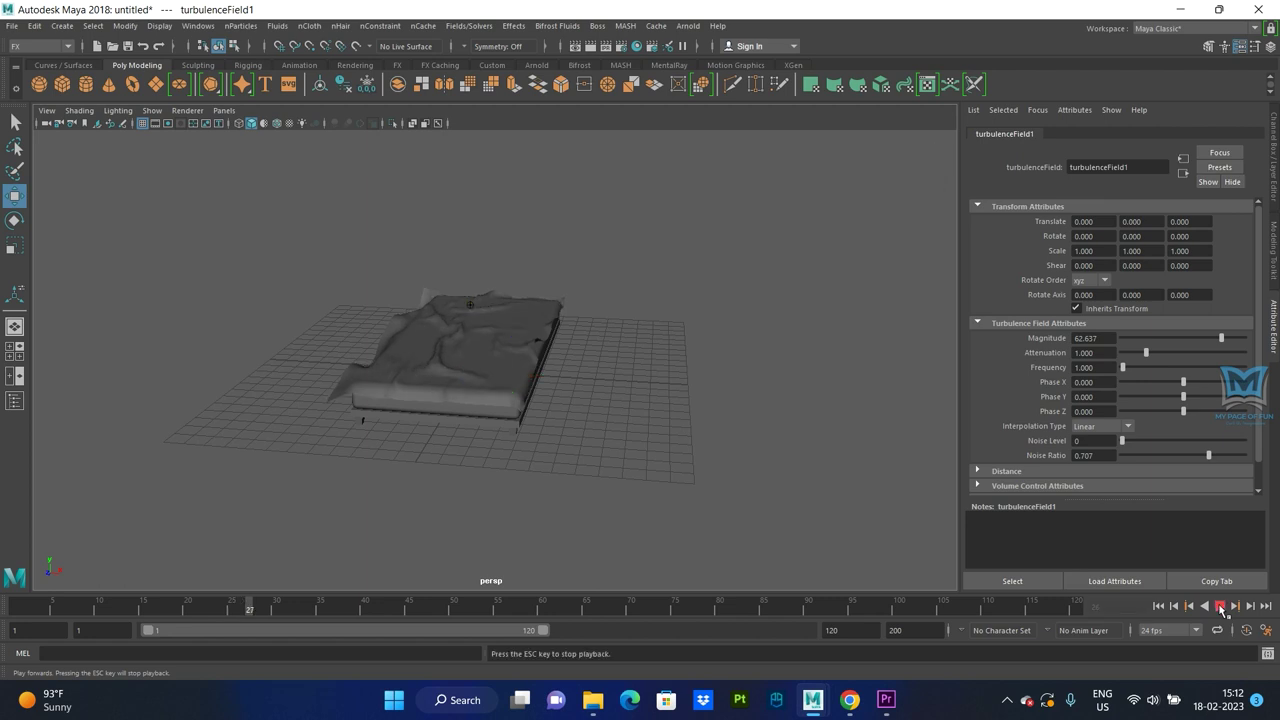
drag(1221, 338, 1258, 345)
click(1158, 607)
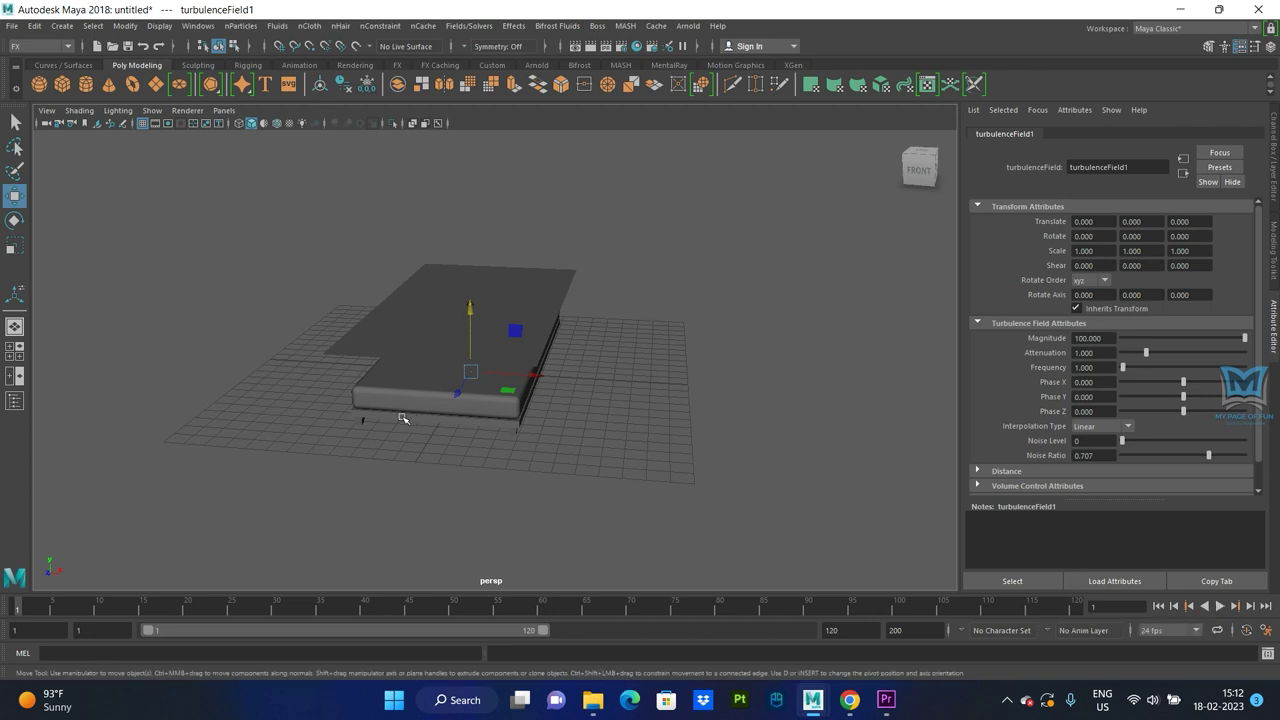
mouse_move(605, 428)
alt+mouse_down()
mouse_move(606, 409)
mouse_move(499, 415)
alt+mouse_up()
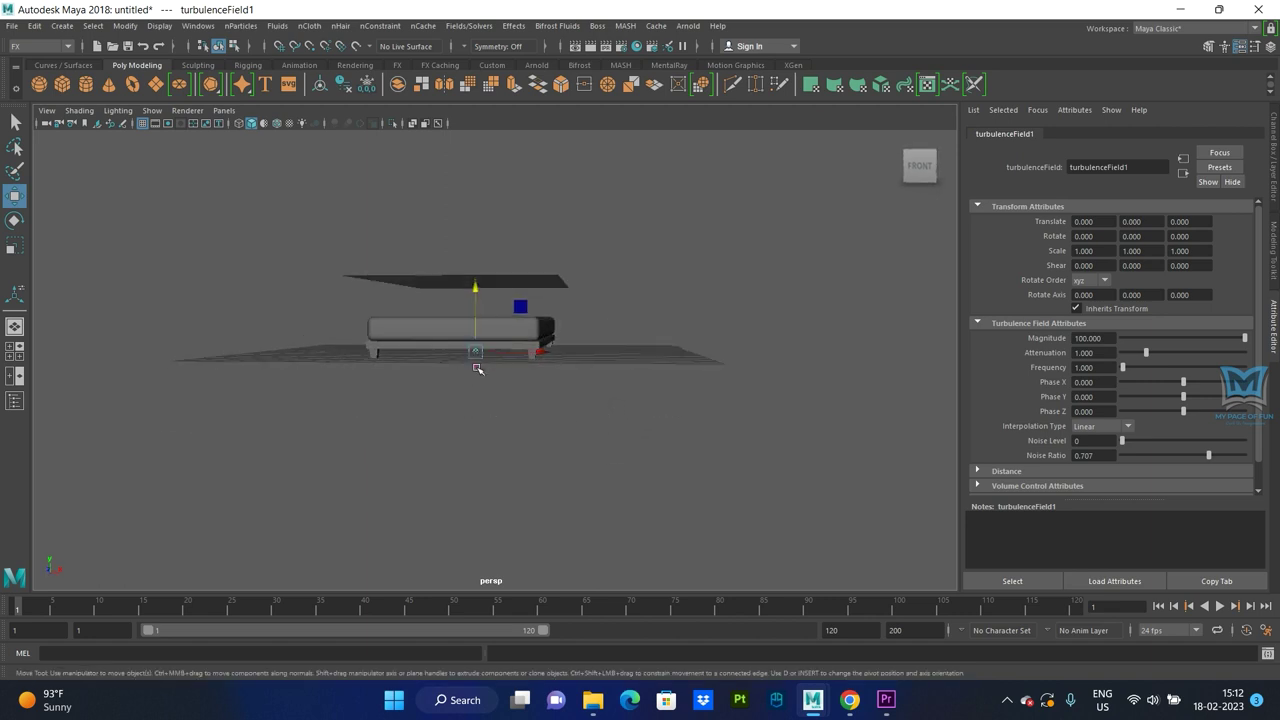
Set nucleus1 Wind Direction Y to 0 and play the simulation to frame 36.
click(475, 368)
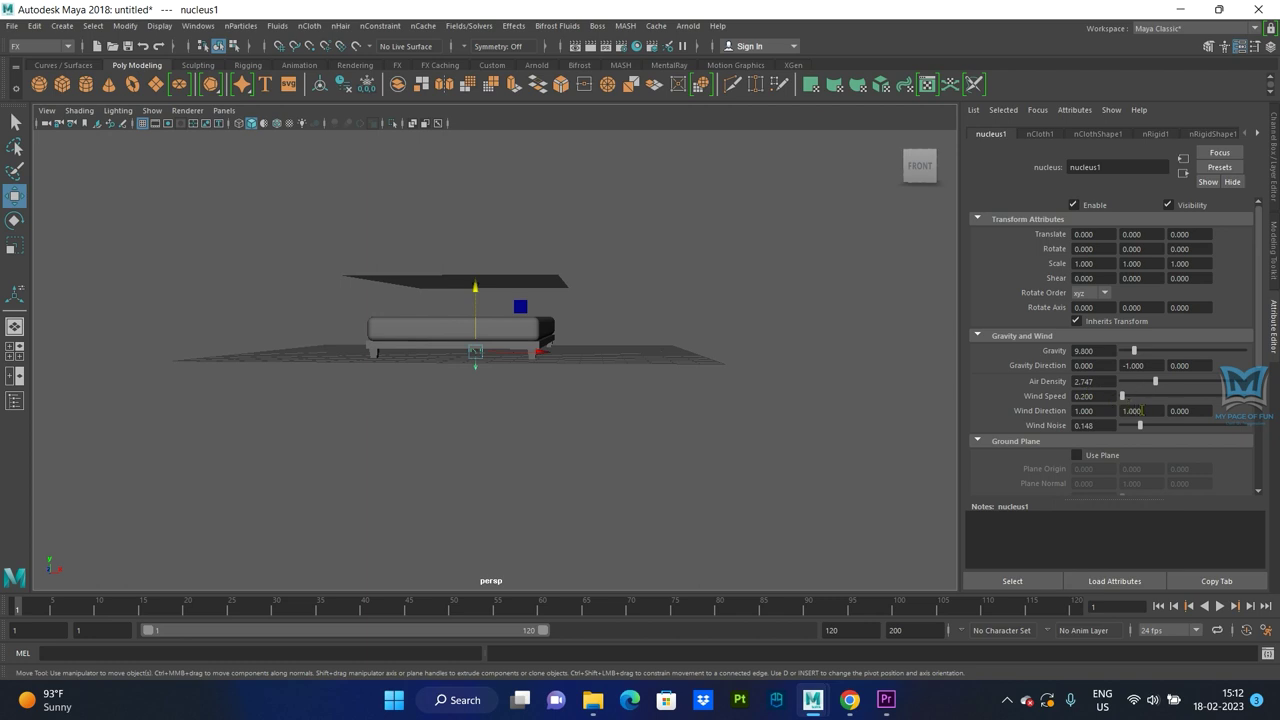
drag(1139, 410, 1117, 411)
text(0)
key(Return)
alt+drag(714, 429, 709, 446)
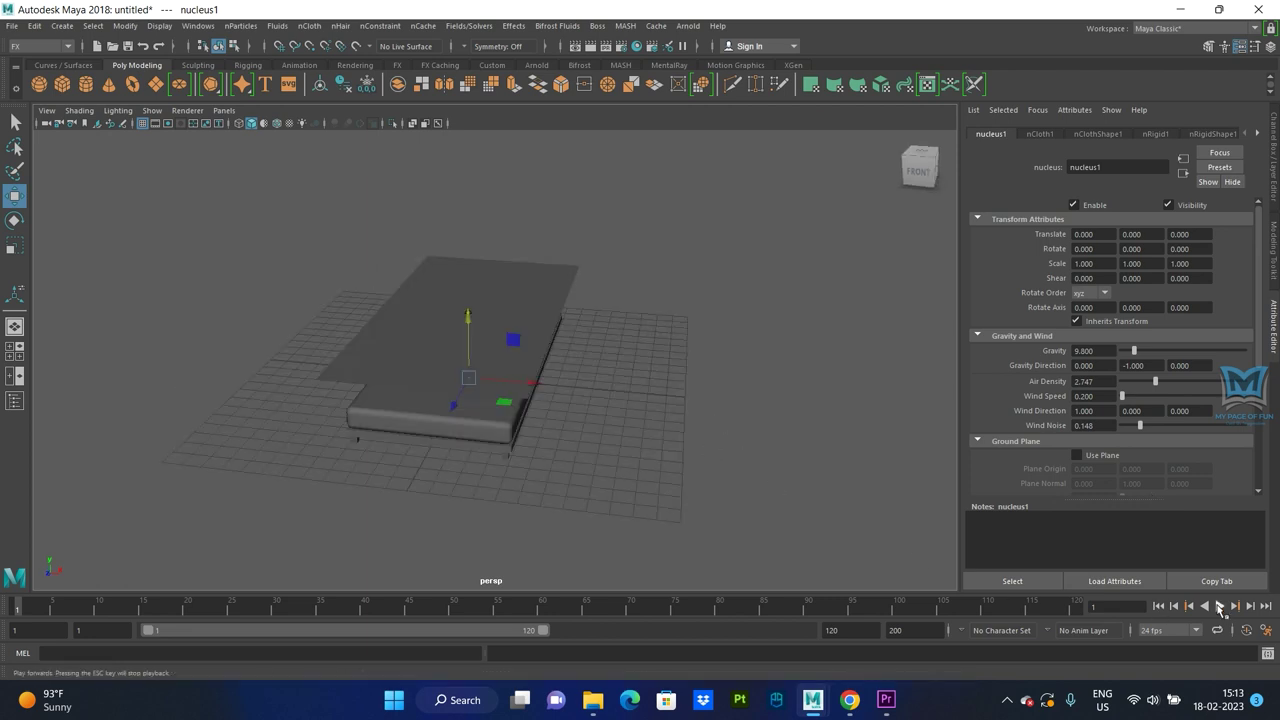
click(1219, 606)
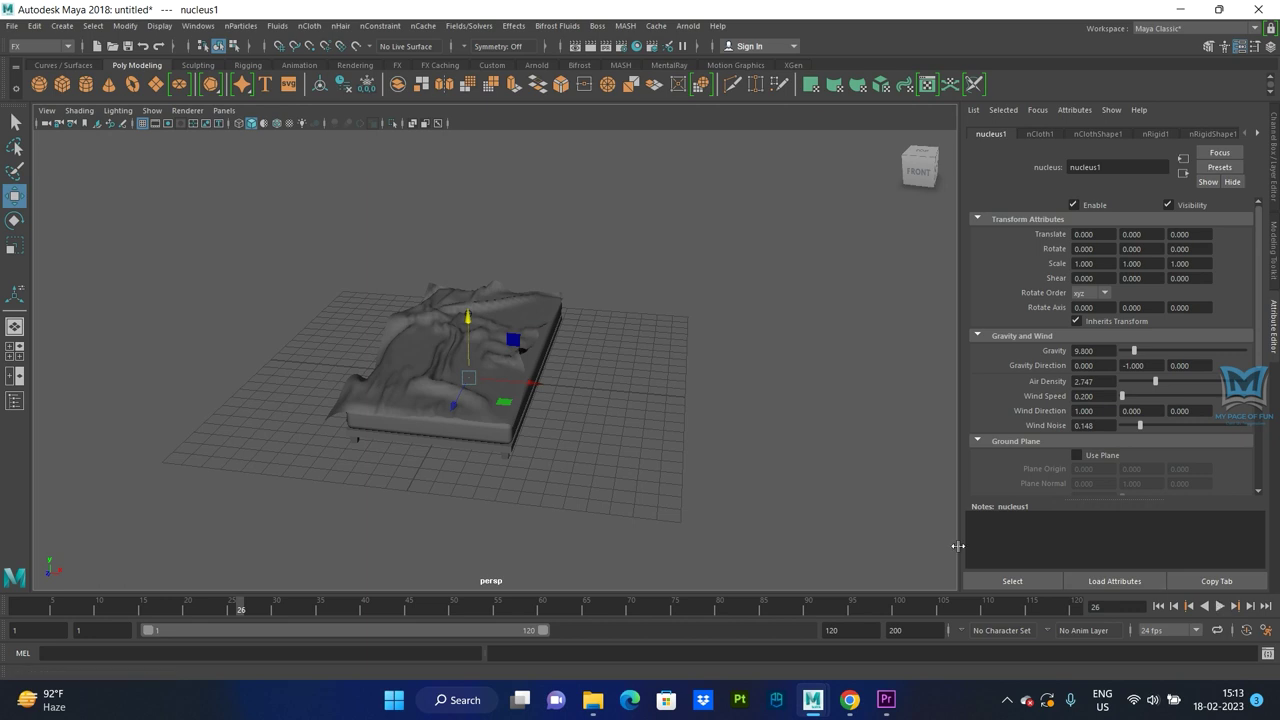
click(1219, 606)
Select the cloth sheet and inspect its wrinkled drape from several angles.
mouse_move(428, 443)
alt+mouse_down()
mouse_move(818, 457)
mouse_move(686, 477)
mouse_move(643, 449)
mouse_move(560, 446)
mouse_move(611, 383)
alt+mouse_up()
scroll(686, 474, up, 5)
scroll(560, 446, down, 3)
click(634, 340)
mouse_move(692, 377)
alt+mouse_down()
mouse_move(680, 437)
mouse_move(731, 416)
mouse_move(720, 400)
mouse_move(731, 422)
alt+mouse_up()
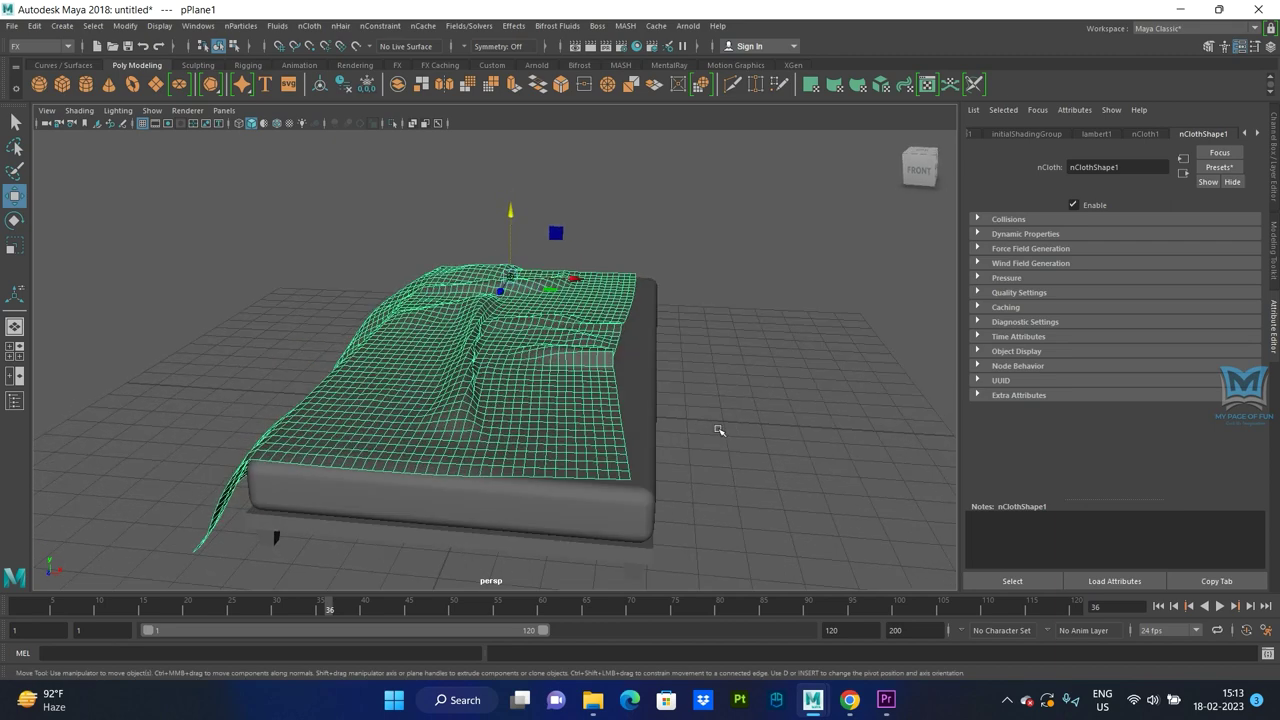
mouse_move(397, 392)
alt+mouse_down()
mouse_move(481, 418)
mouse_move(365, 436)
alt+mouse_up()
alt+drag(515, 415, 343, 374)
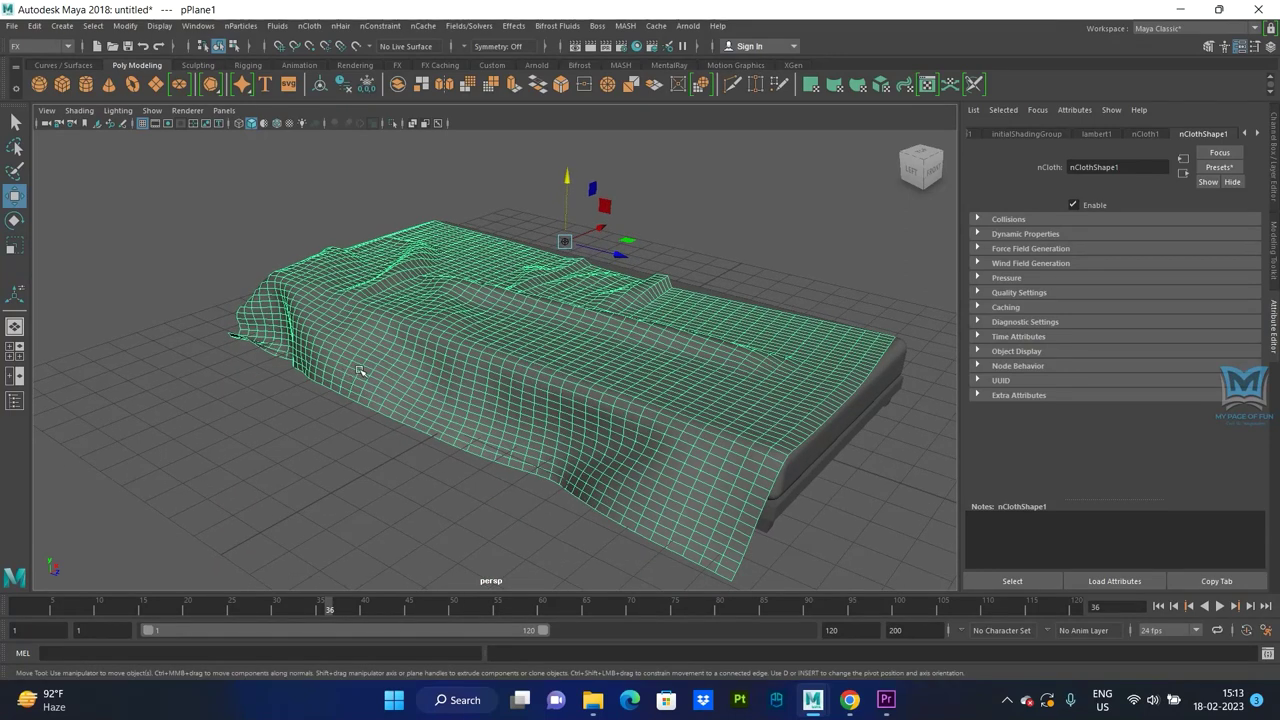
right_click(358, 375)
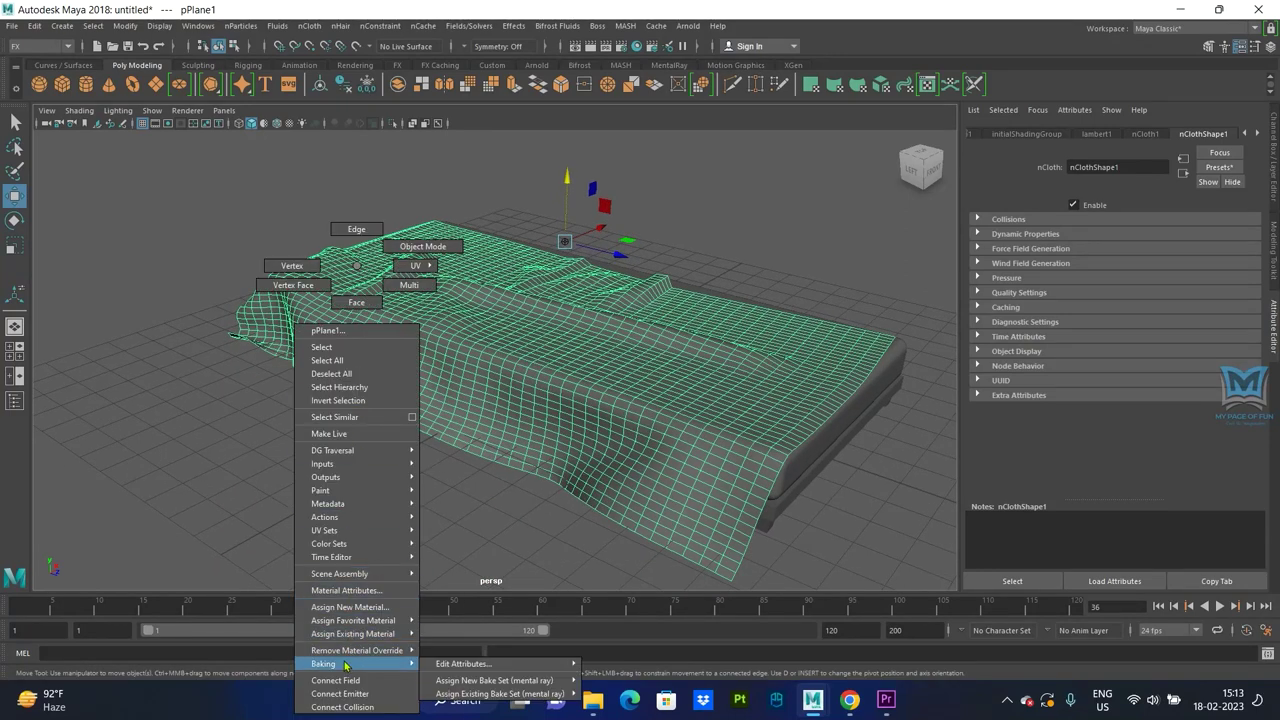
Assign a new Blinn material to the cloth sheet.
click(344, 610)
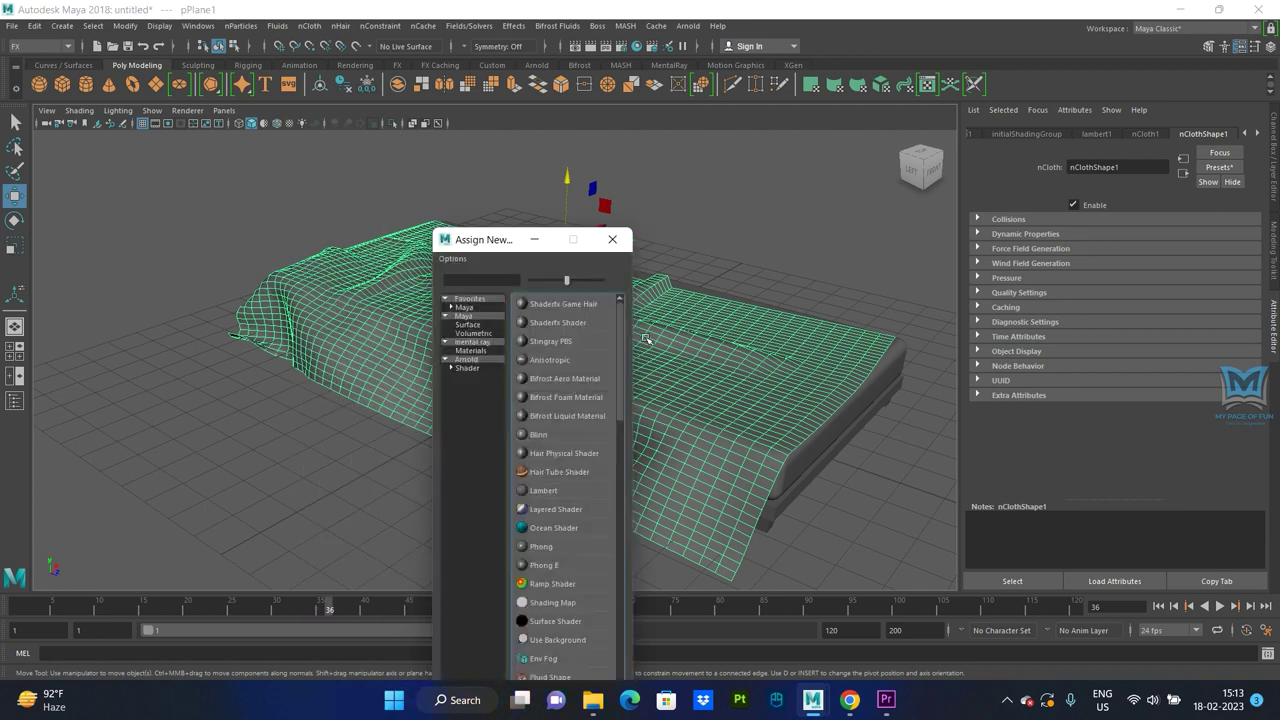
click(537, 434)
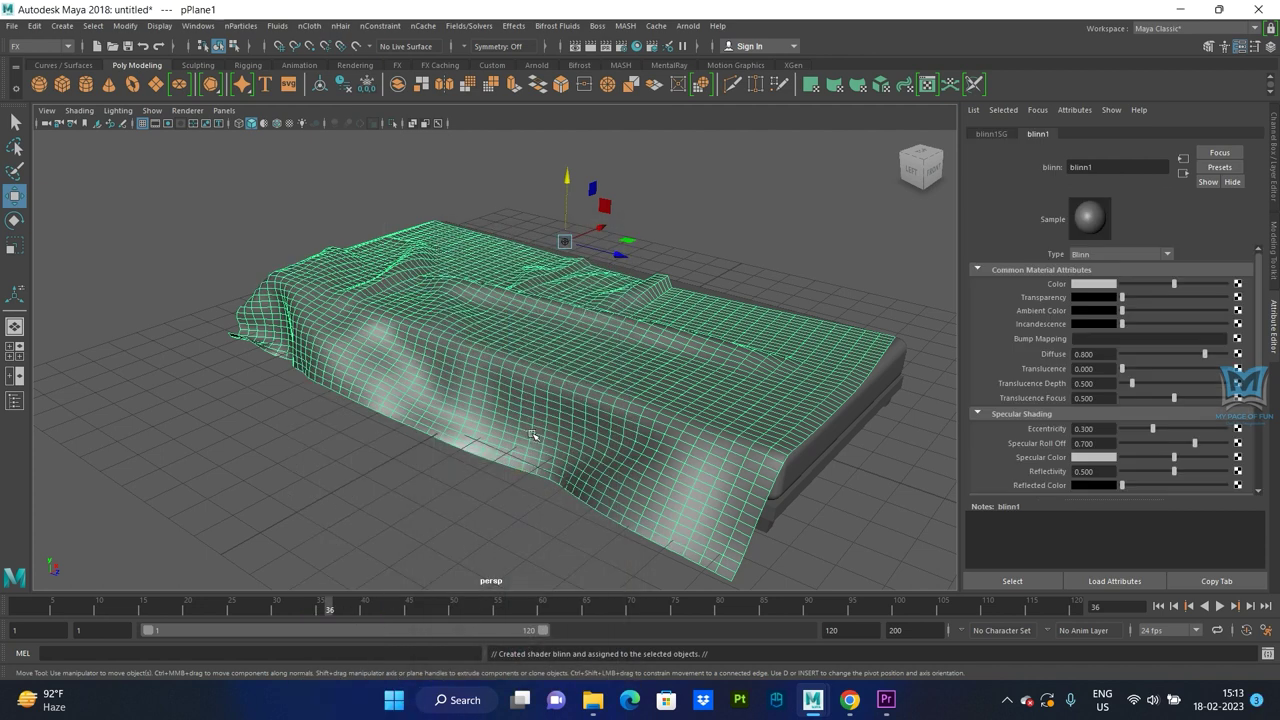
alt+drag(716, 504, 646, 508)
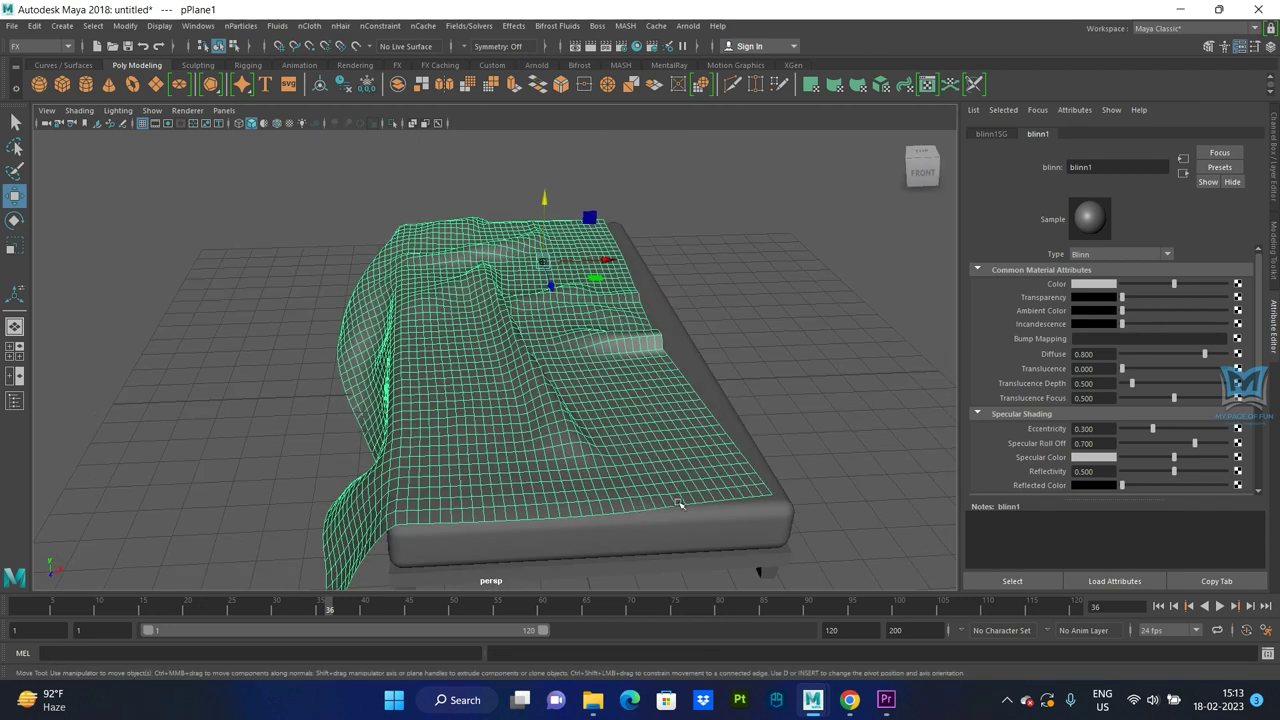
Raise the Blinn colour's saturation to make the sheet red, then inspect it.
click(1103, 288)
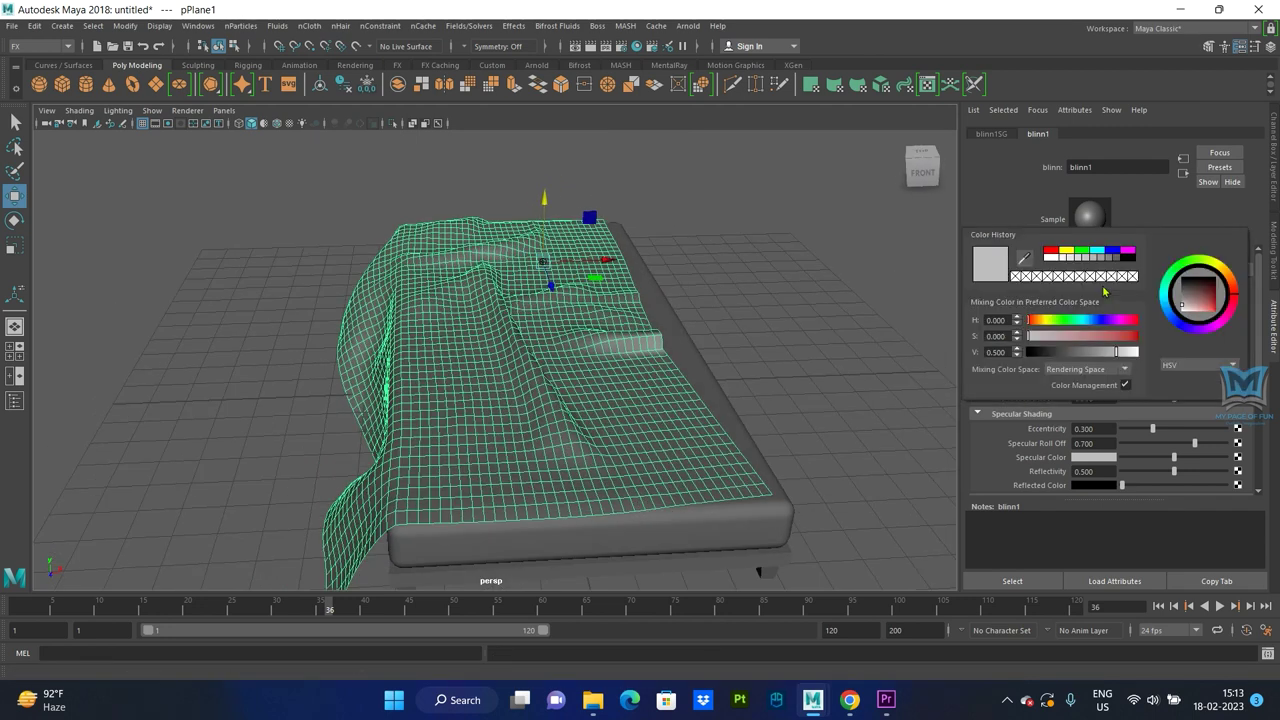
drag(1090, 337, 1112, 342)
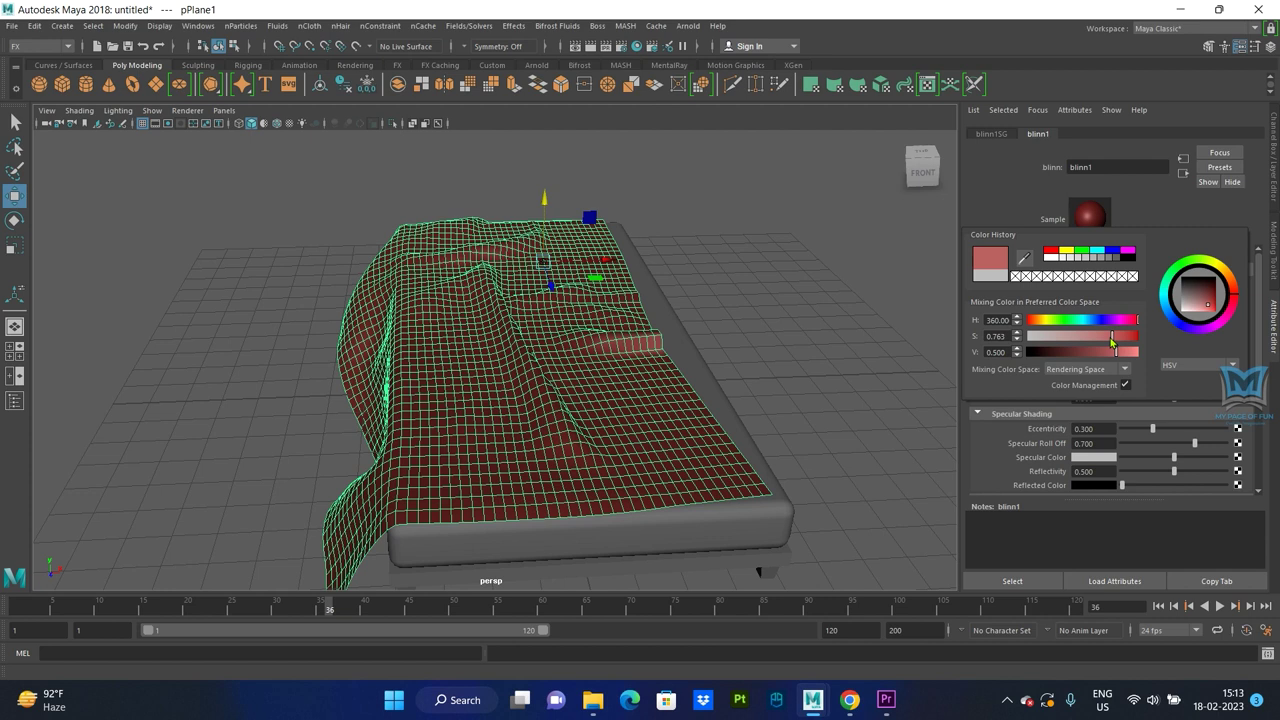
click(17, 122)
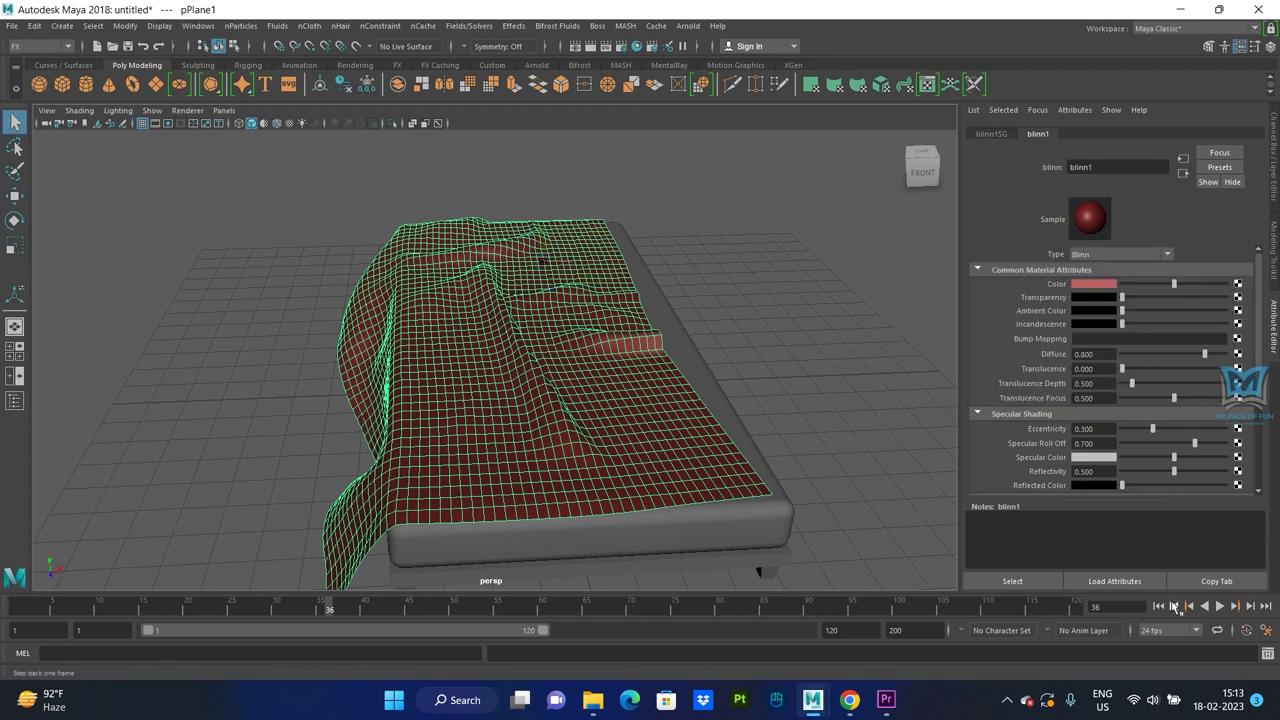
click(876, 430)
mouse_move(876, 430)
alt+mouse_down()
mouse_move(549, 451)
mouse_move(820, 446)
mouse_move(688, 338)
alt+mouse_up()
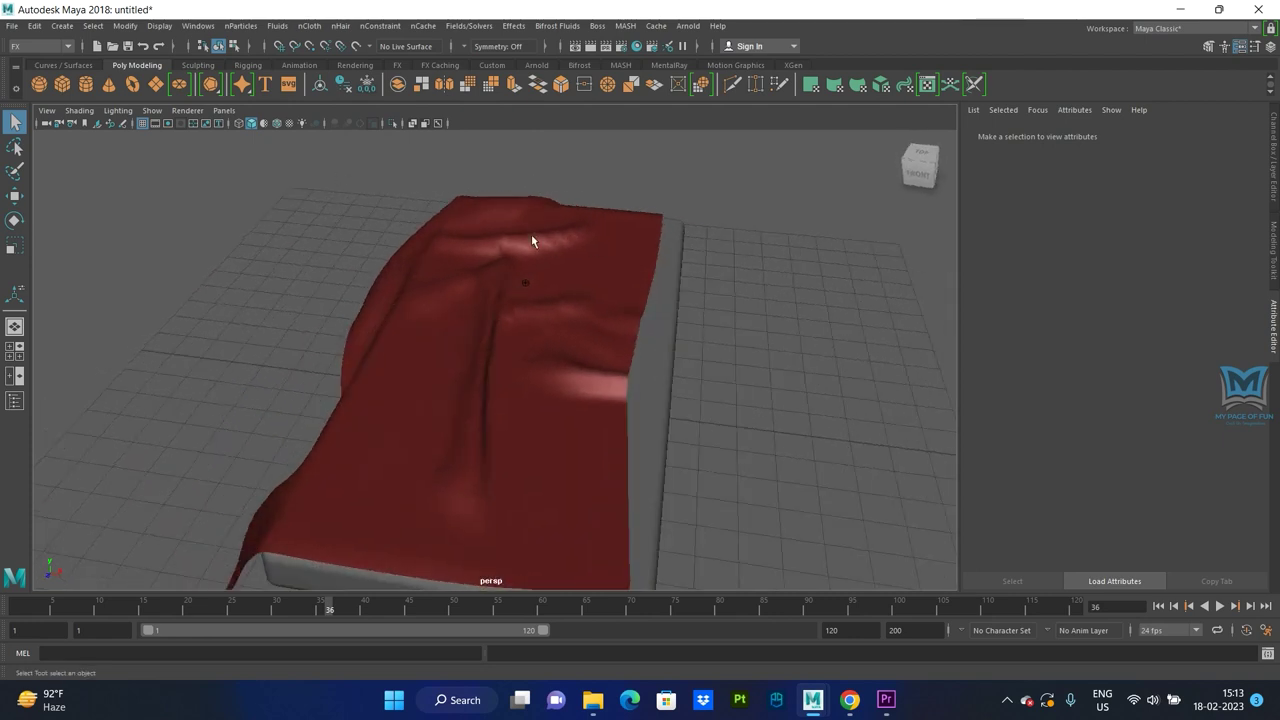
click(531, 241)
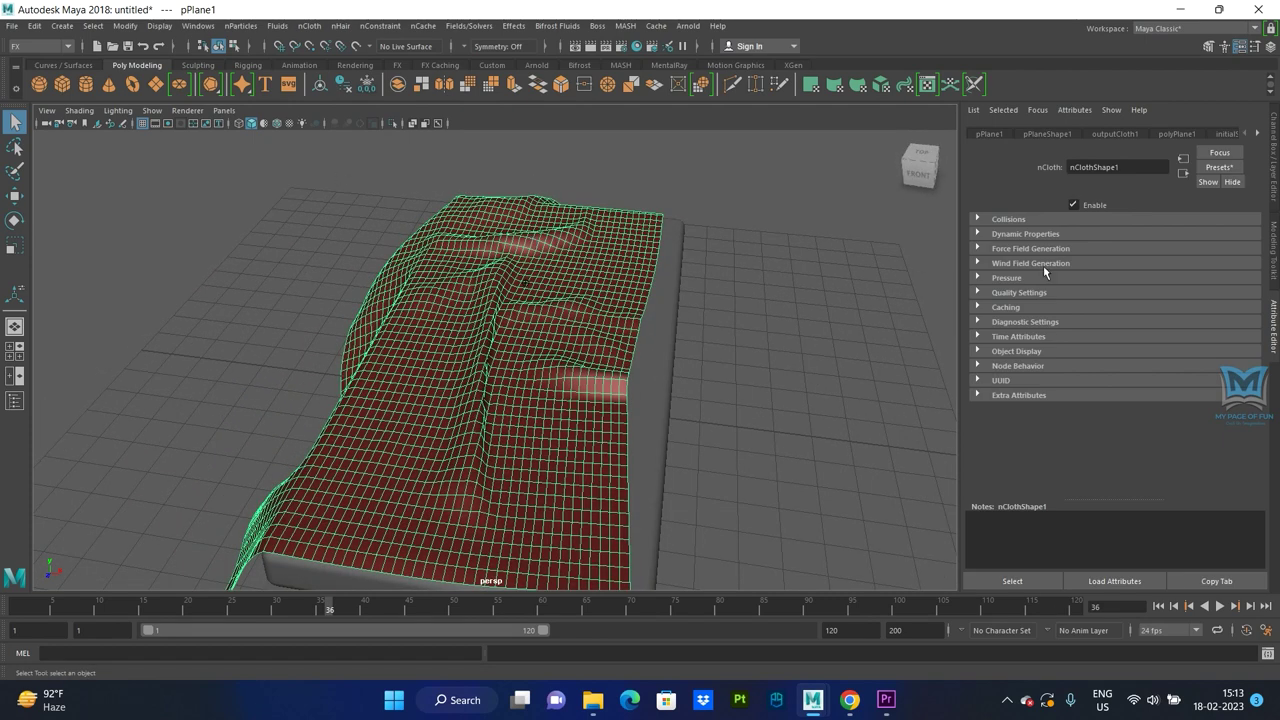
Switch the sheet's material type to Lambert (lambert2) and orbit to view the matte red bedding.
right_click(564, 240)
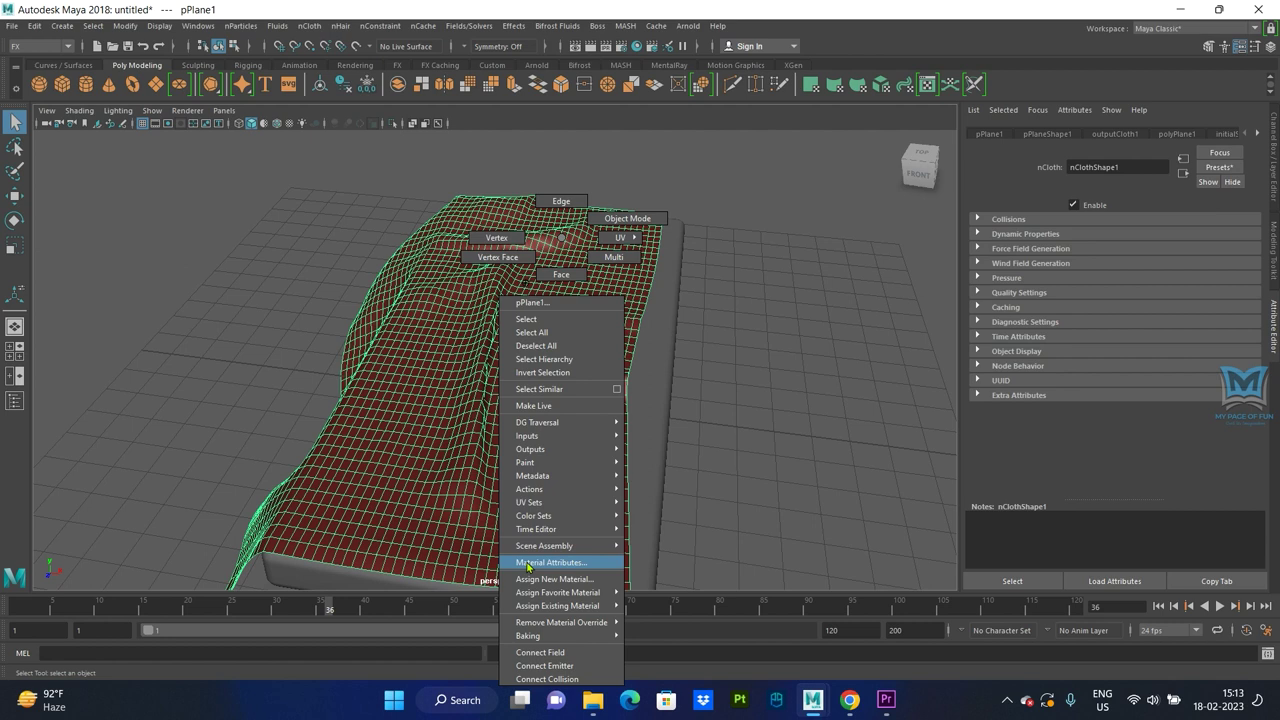
click(527, 565)
click(1166, 254)
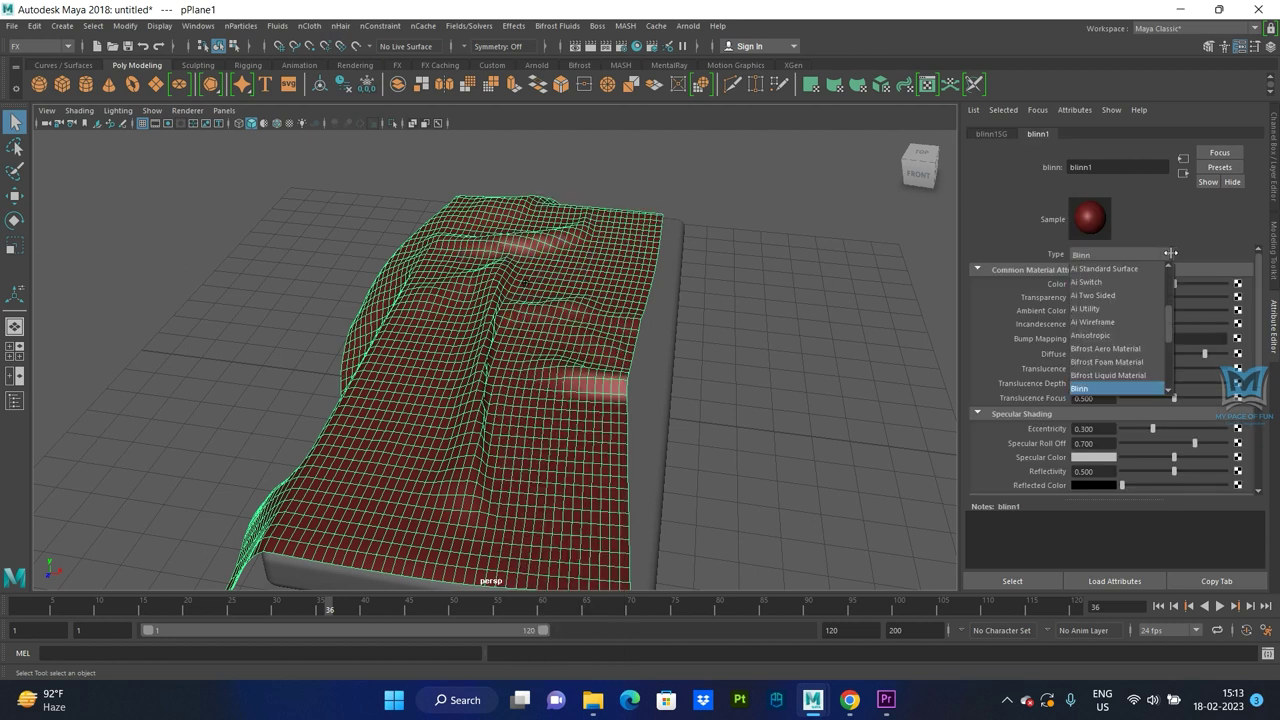
scroll(1113, 368, down, 2)
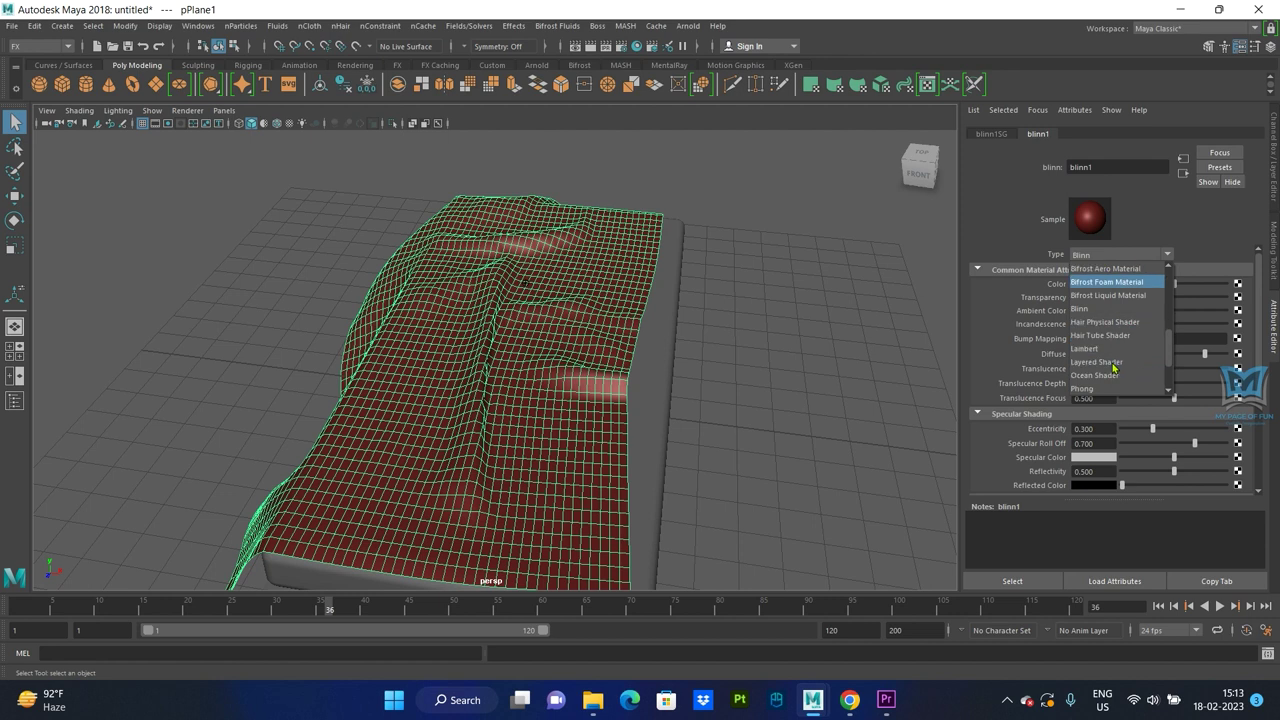
click(1092, 349)
click(717, 414)
mouse_move(717, 414)
alt+mouse_down()
mouse_move(695, 432)
mouse_move(646, 426)
mouse_move(971, 414)
mouse_move(706, 437)
mouse_move(640, 429)
mouse_move(723, 437)
mouse_move(554, 405)
mouse_move(734, 423)
mouse_move(694, 426)
alt+mouse_up()
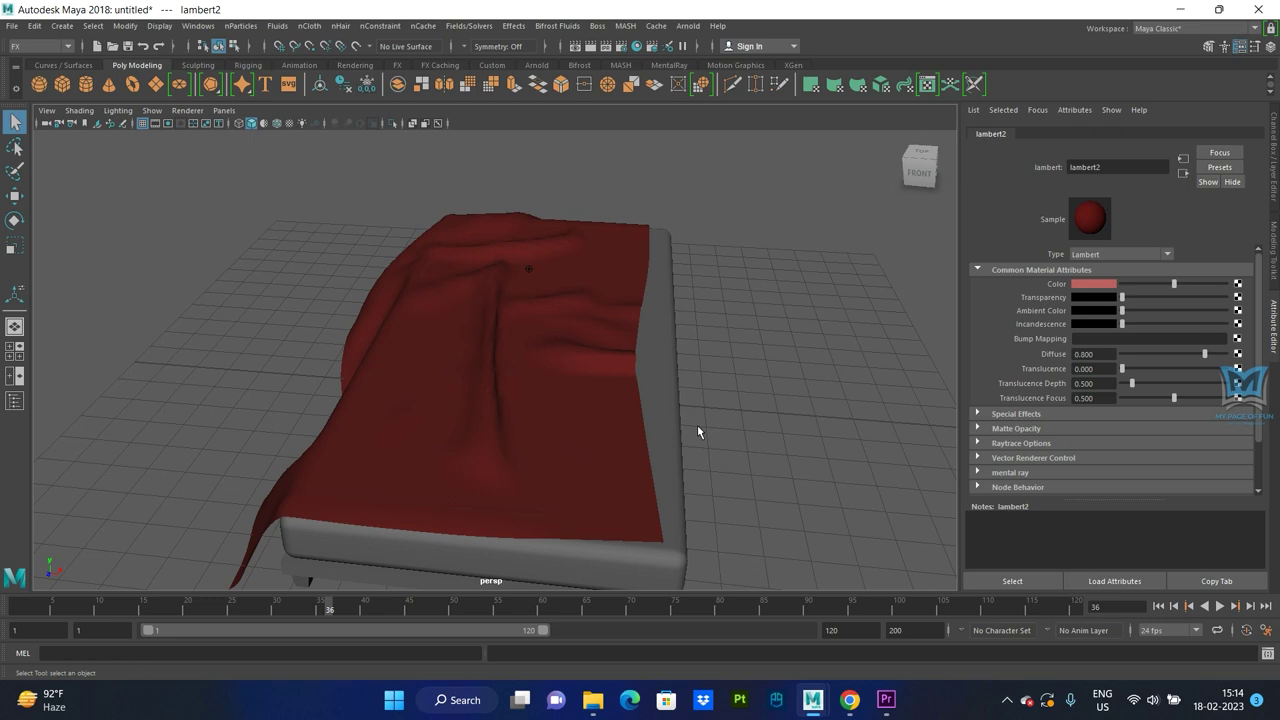
alt+drag(509, 514, 474, 491)
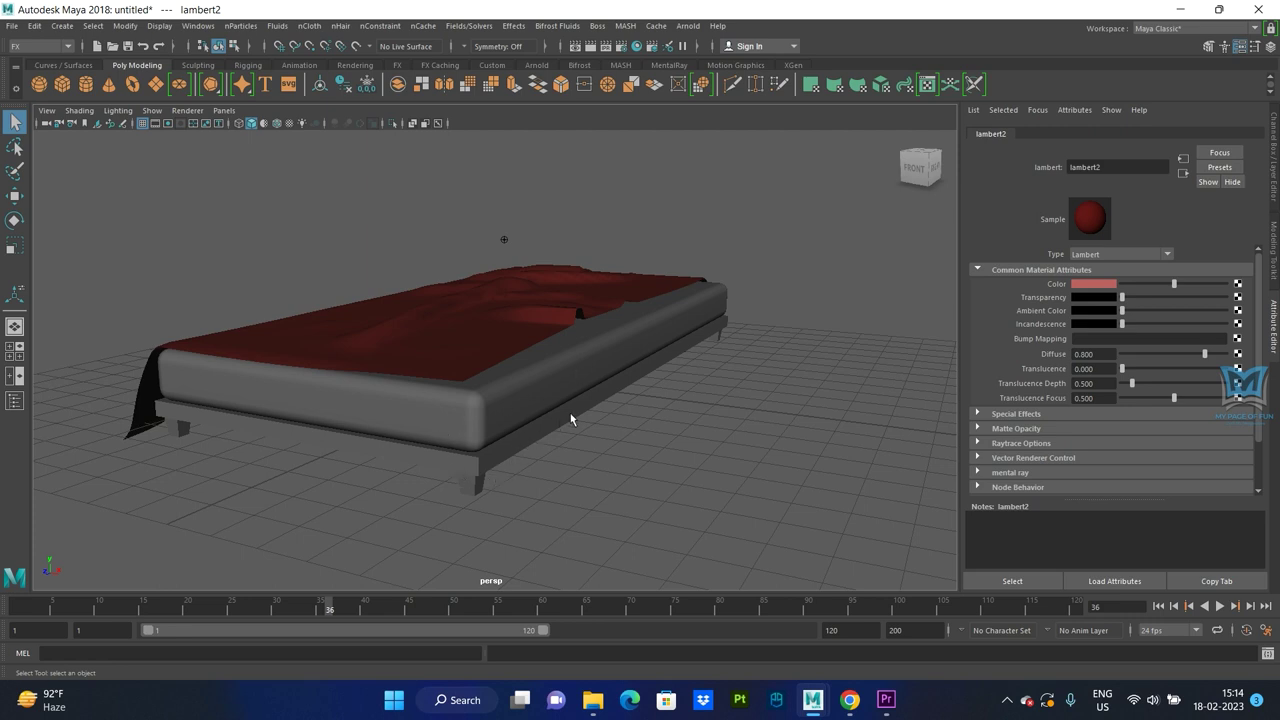
alt+drag(474, 474, 489, 489)
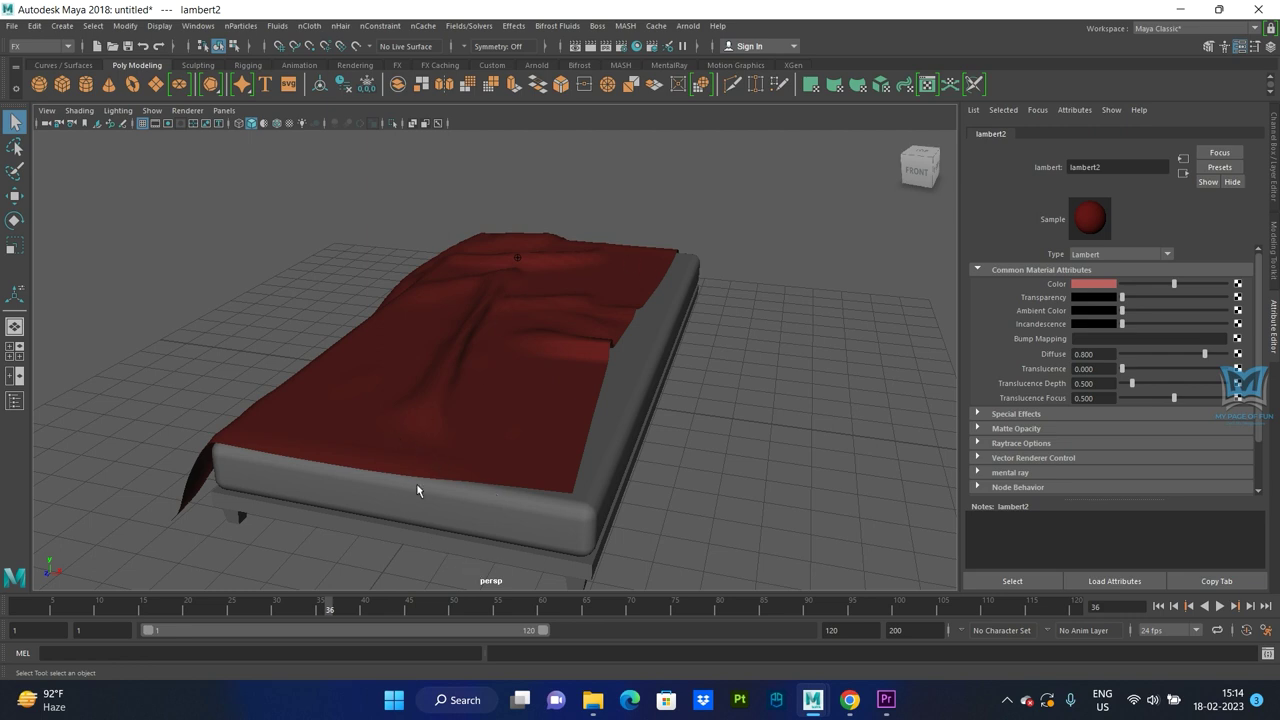
mouse_move(476, 464)
alt+mouse_down()
mouse_move(500, 471)
mouse_move(491, 463)
alt+mouse_up()
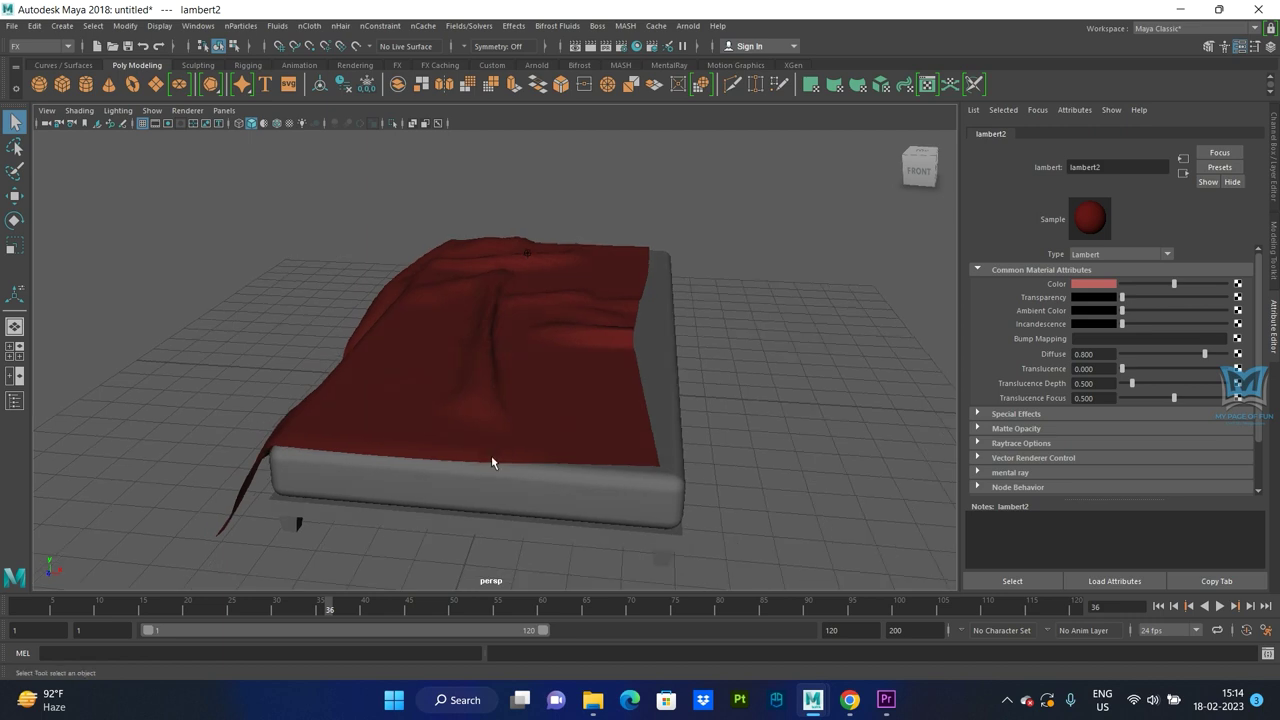